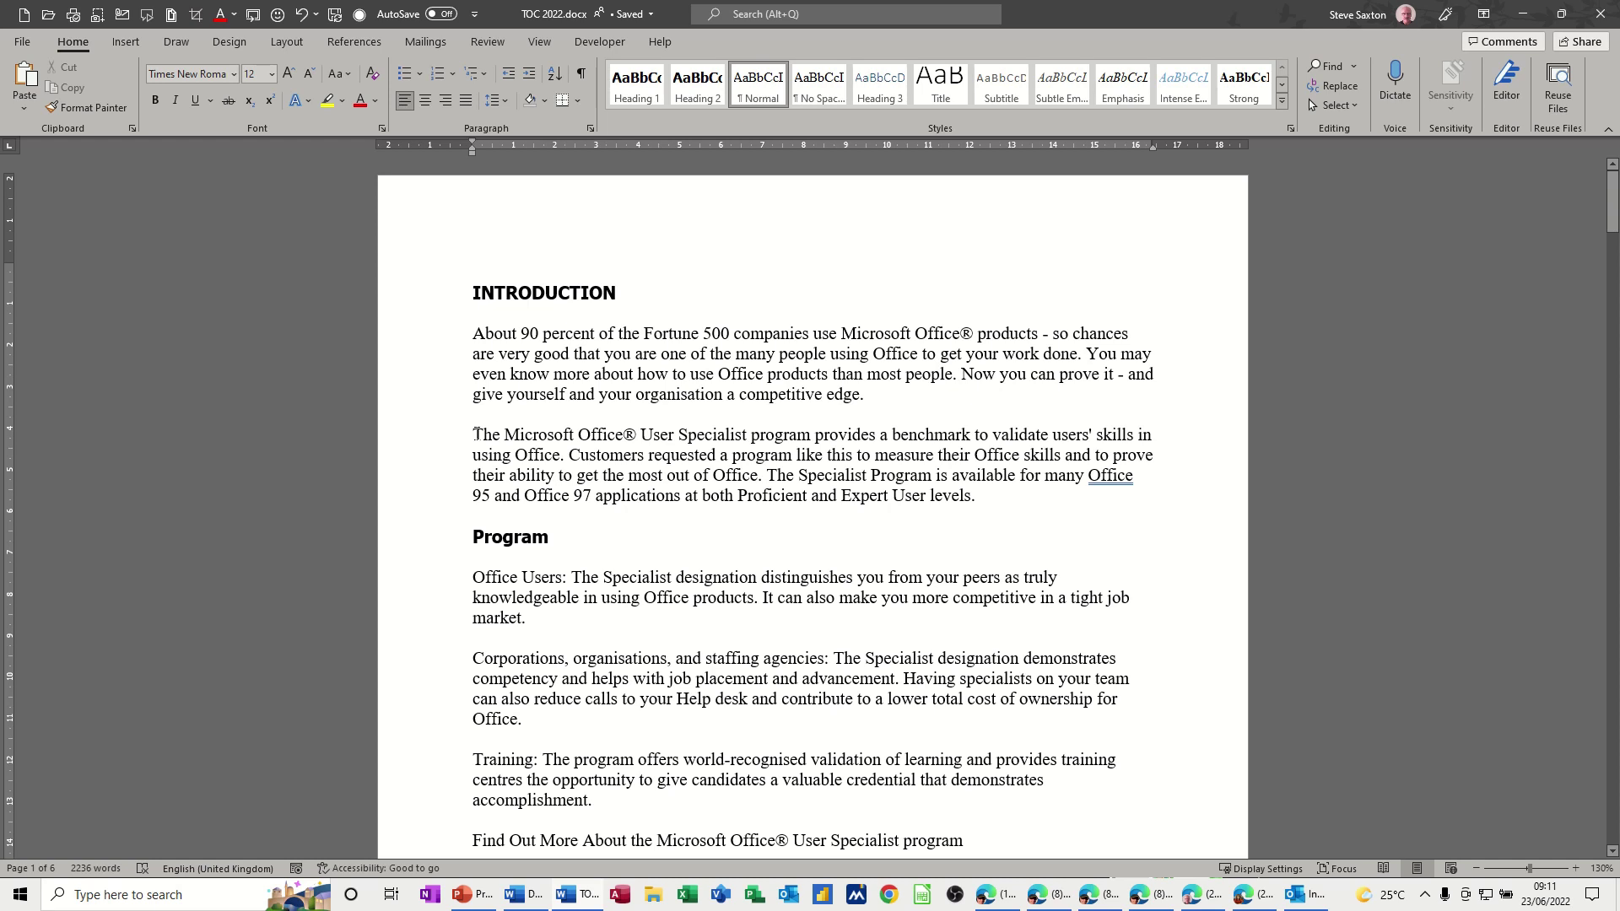
Step: Add a bookmark with a typed name before 'The Microsoft Office…' in the second INTRODUCTION paragraph
left_click(476, 435)
left_click(119, 43)
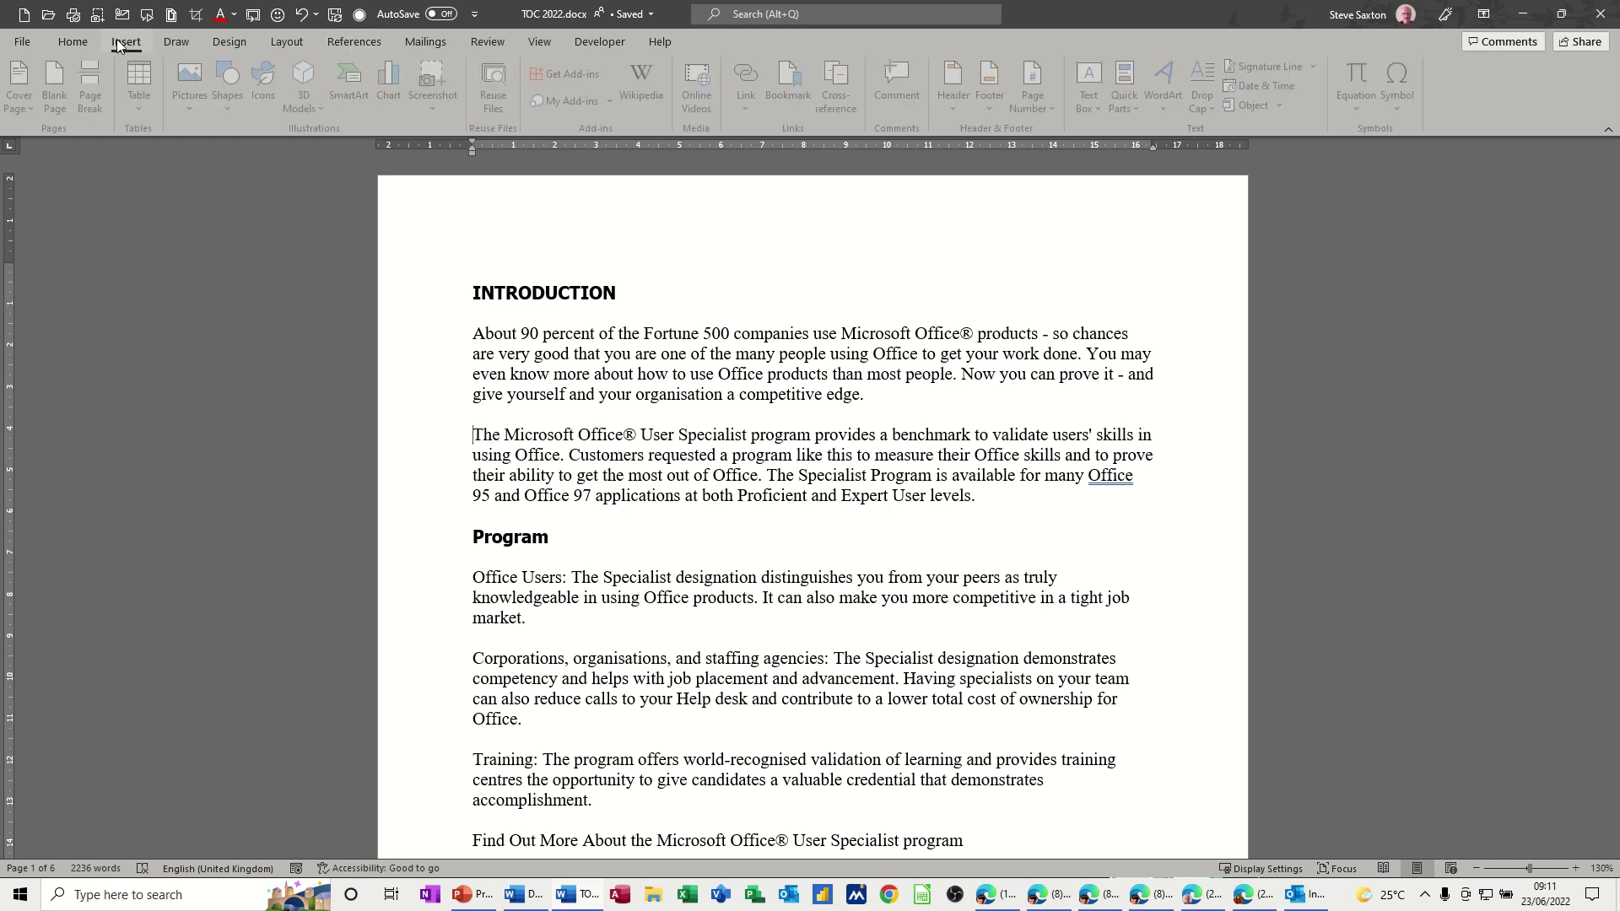
left_click(788, 84)
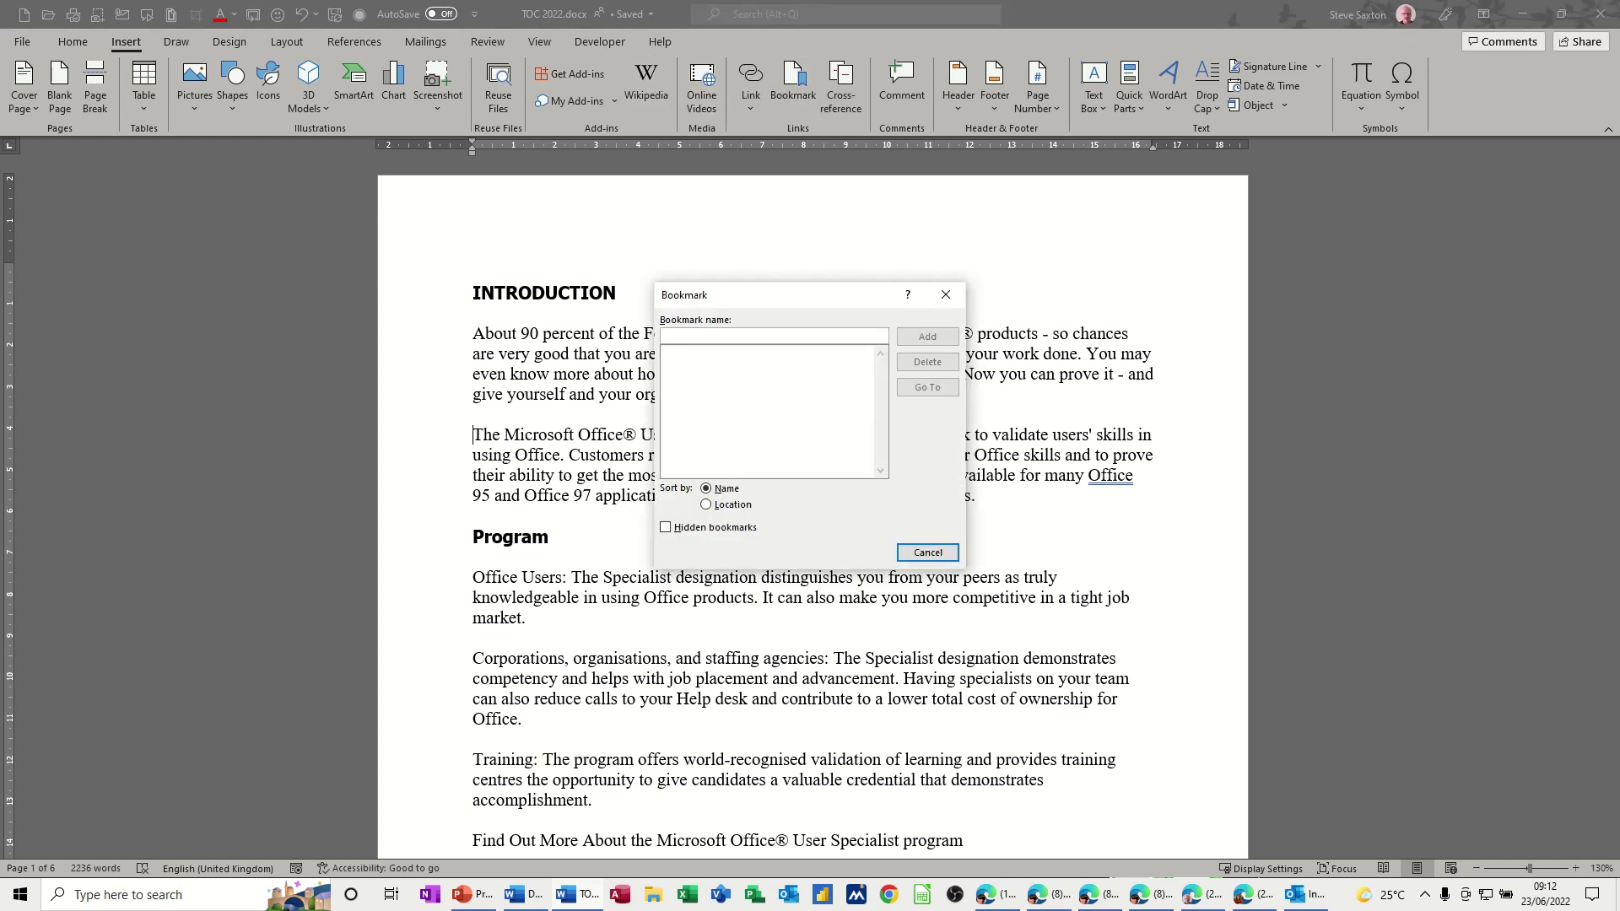
type("steve")
left_click(927, 338)
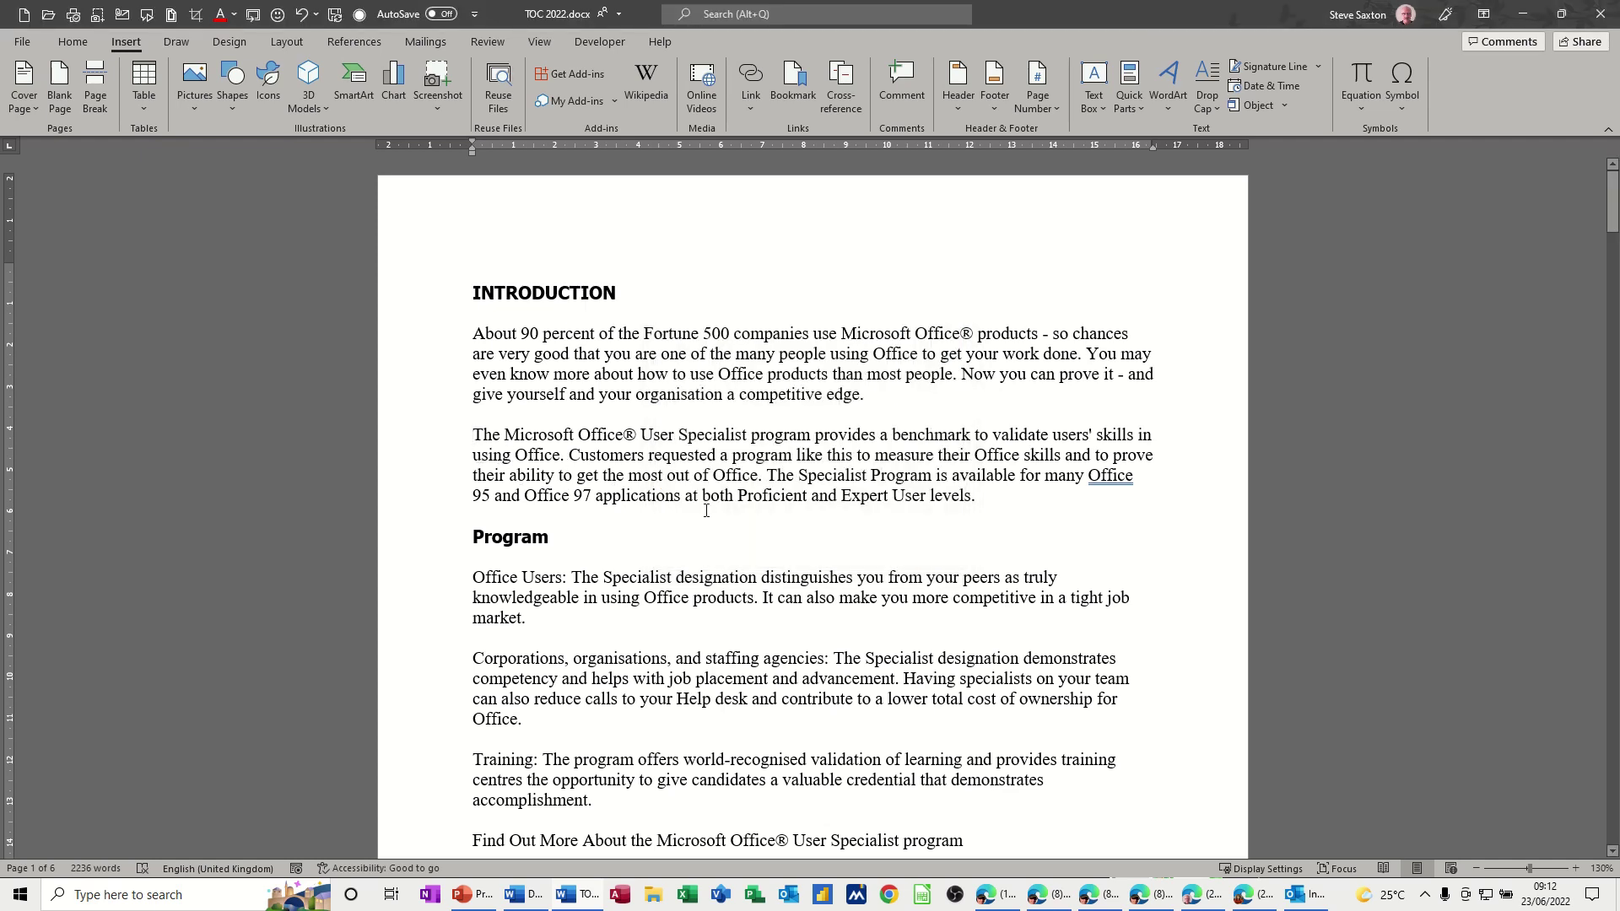
scroll(712, 510, "down", 10)
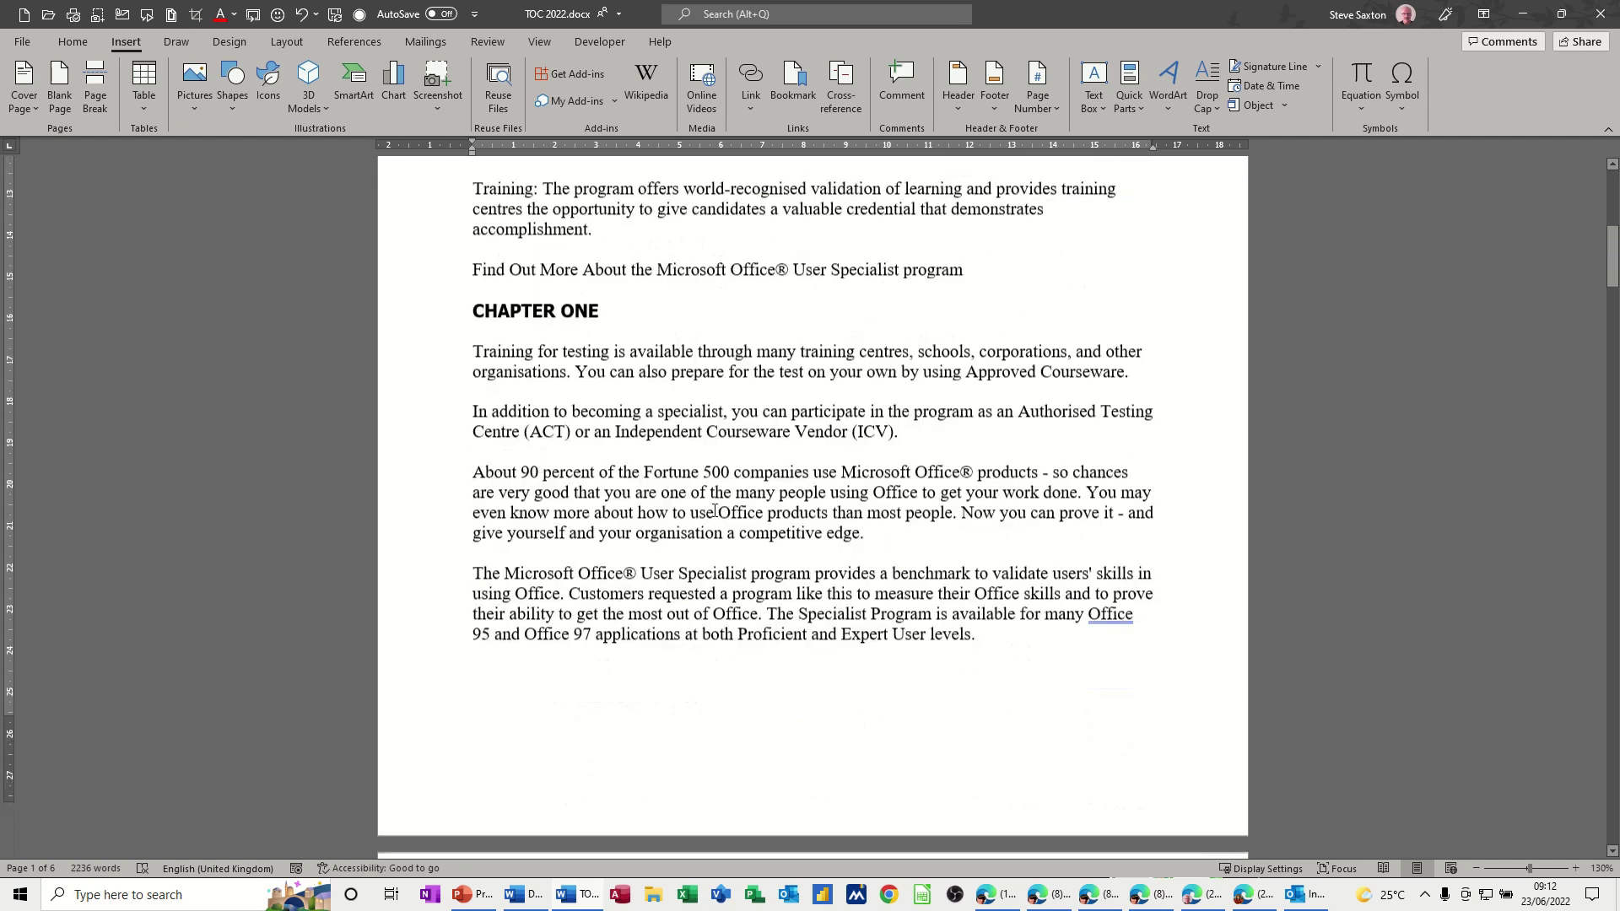
Step: Type a name on the empty line below CHAPTER ONE and hyperlink it to the new bookmark
left_click(537, 403)
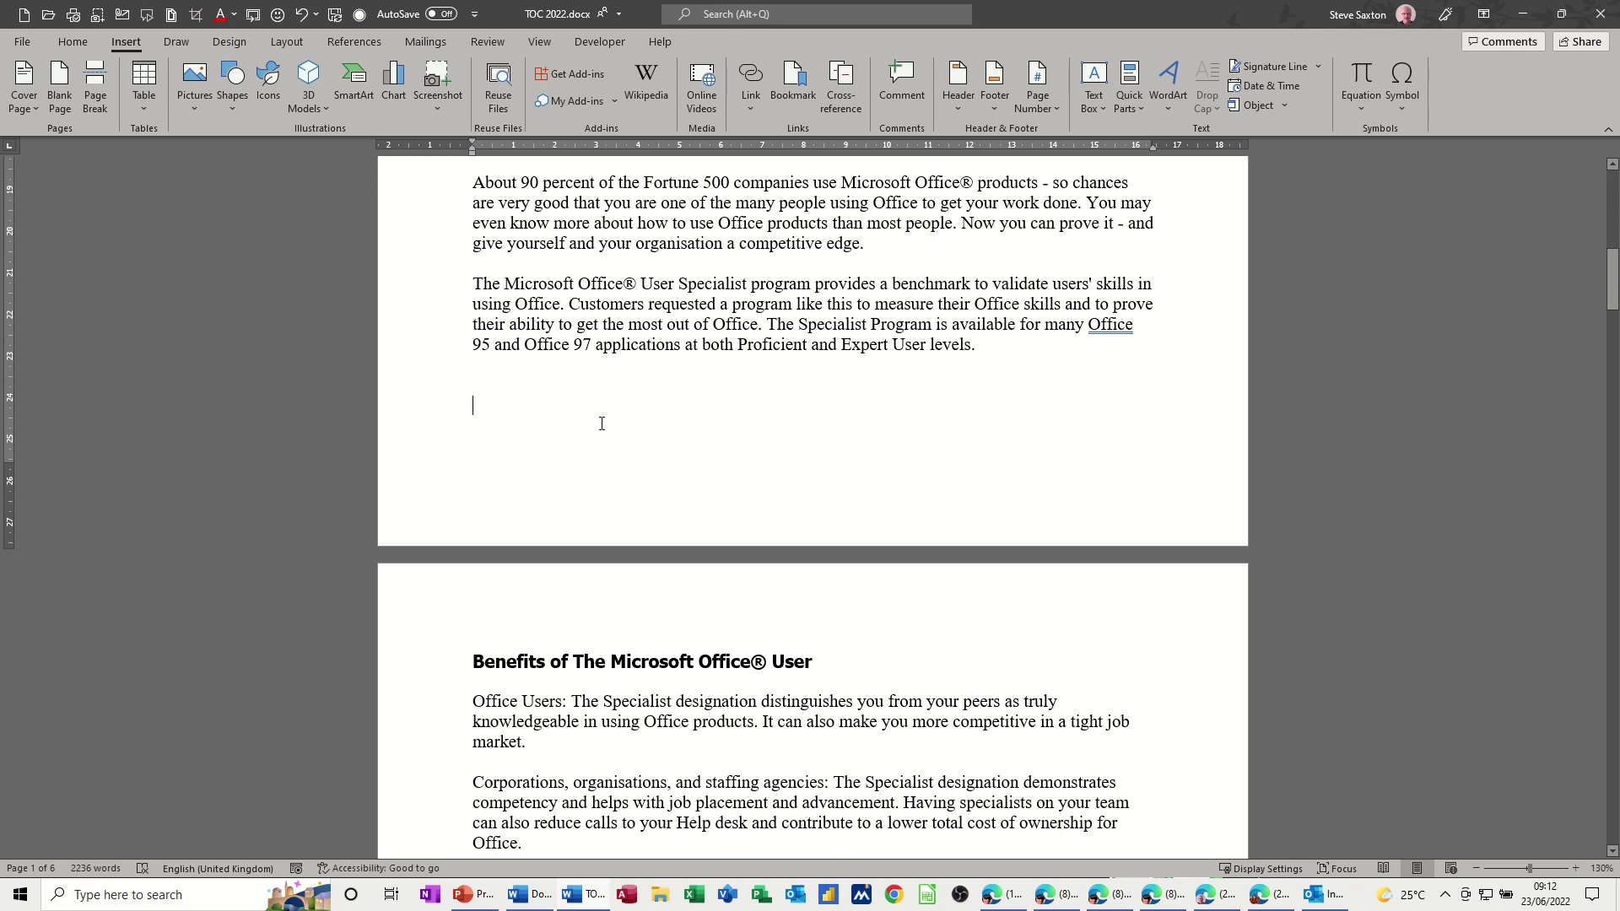
type("Steve")
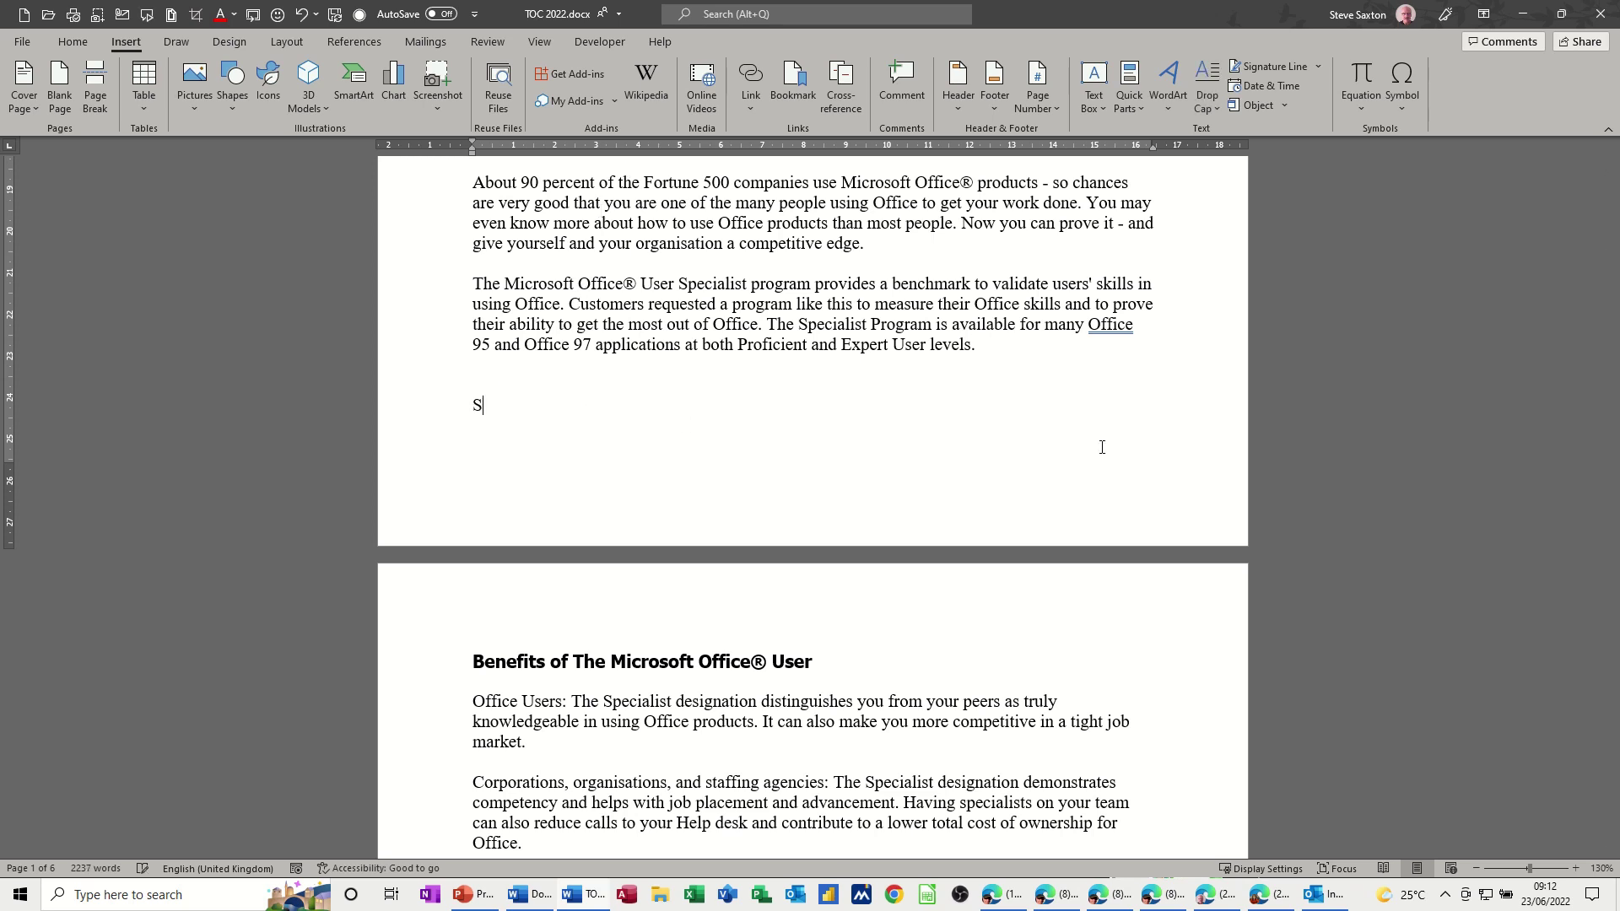
double_click(503, 408)
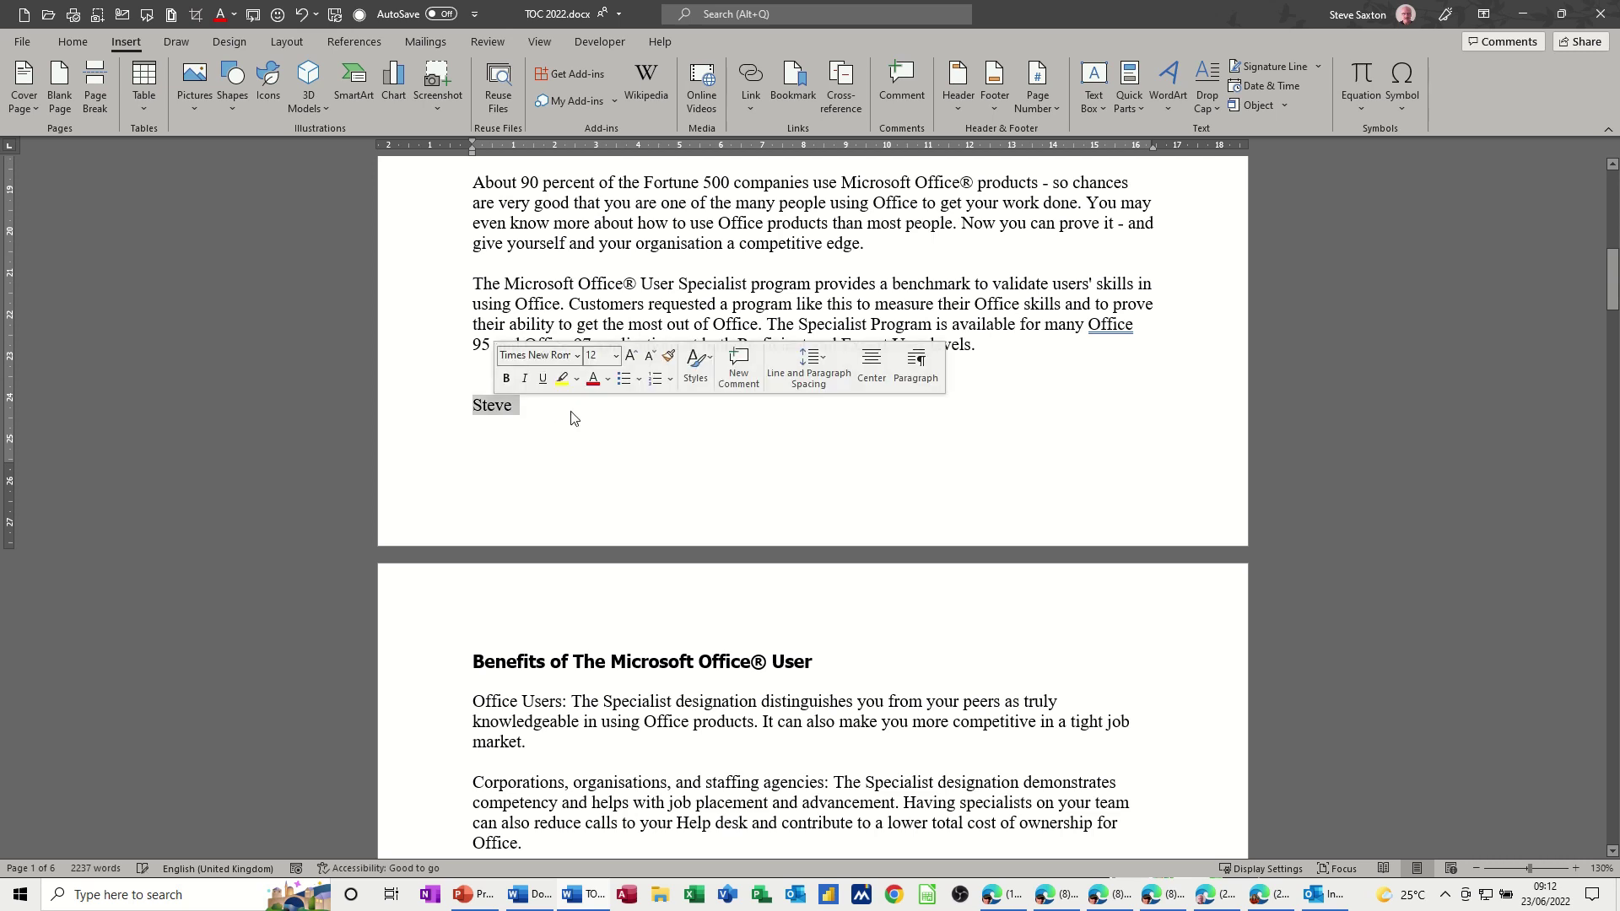
left_click(751, 78)
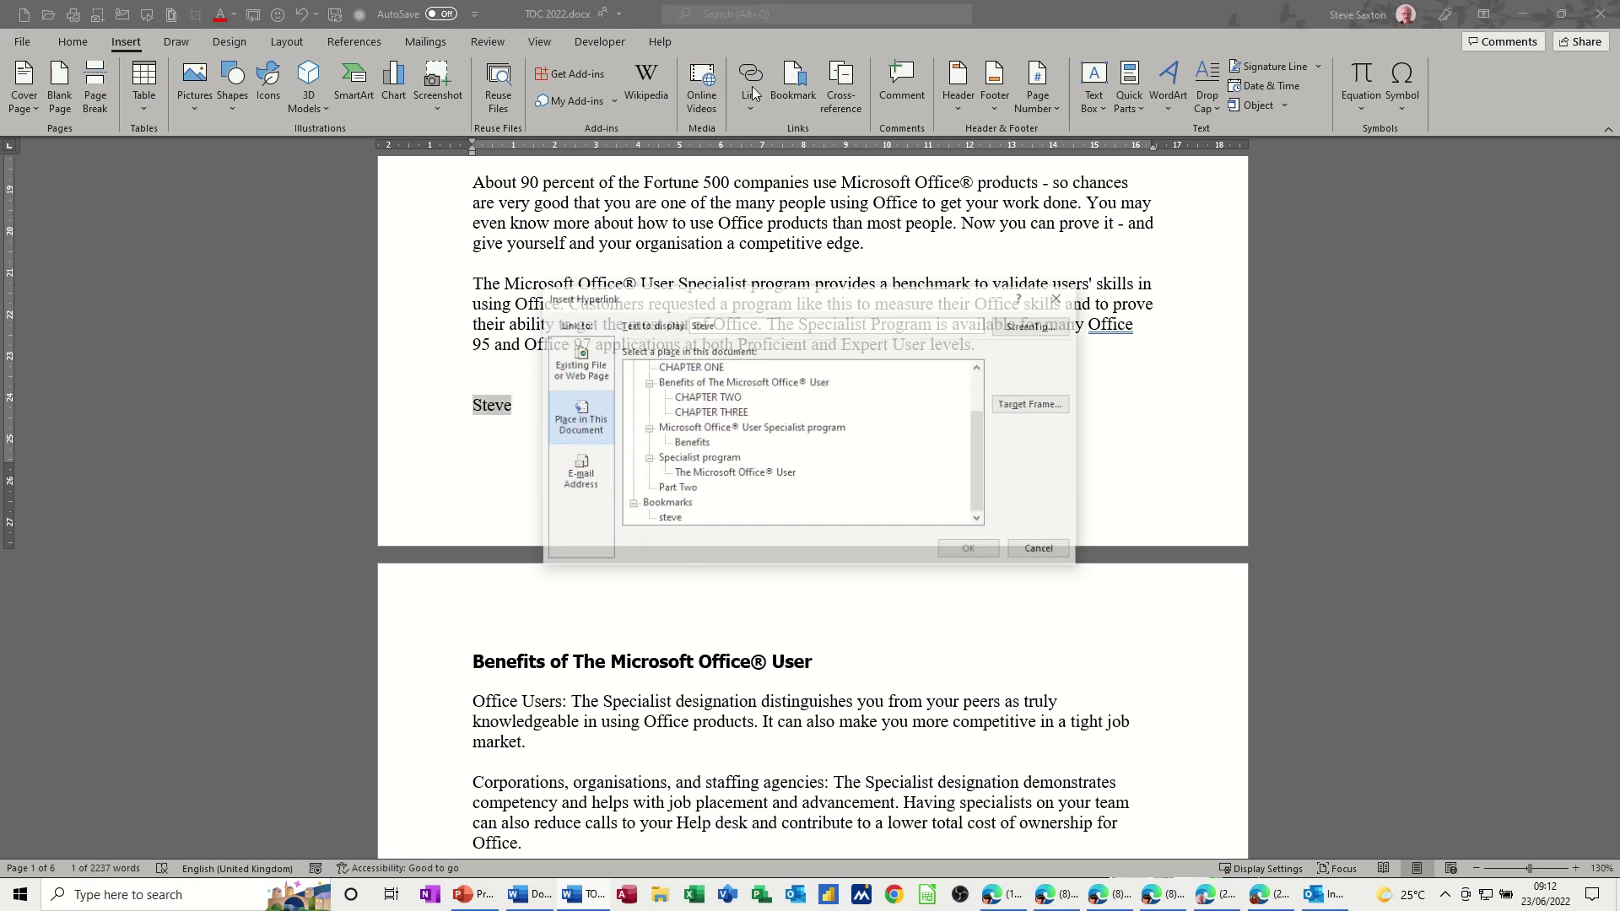
left_click(590, 368)
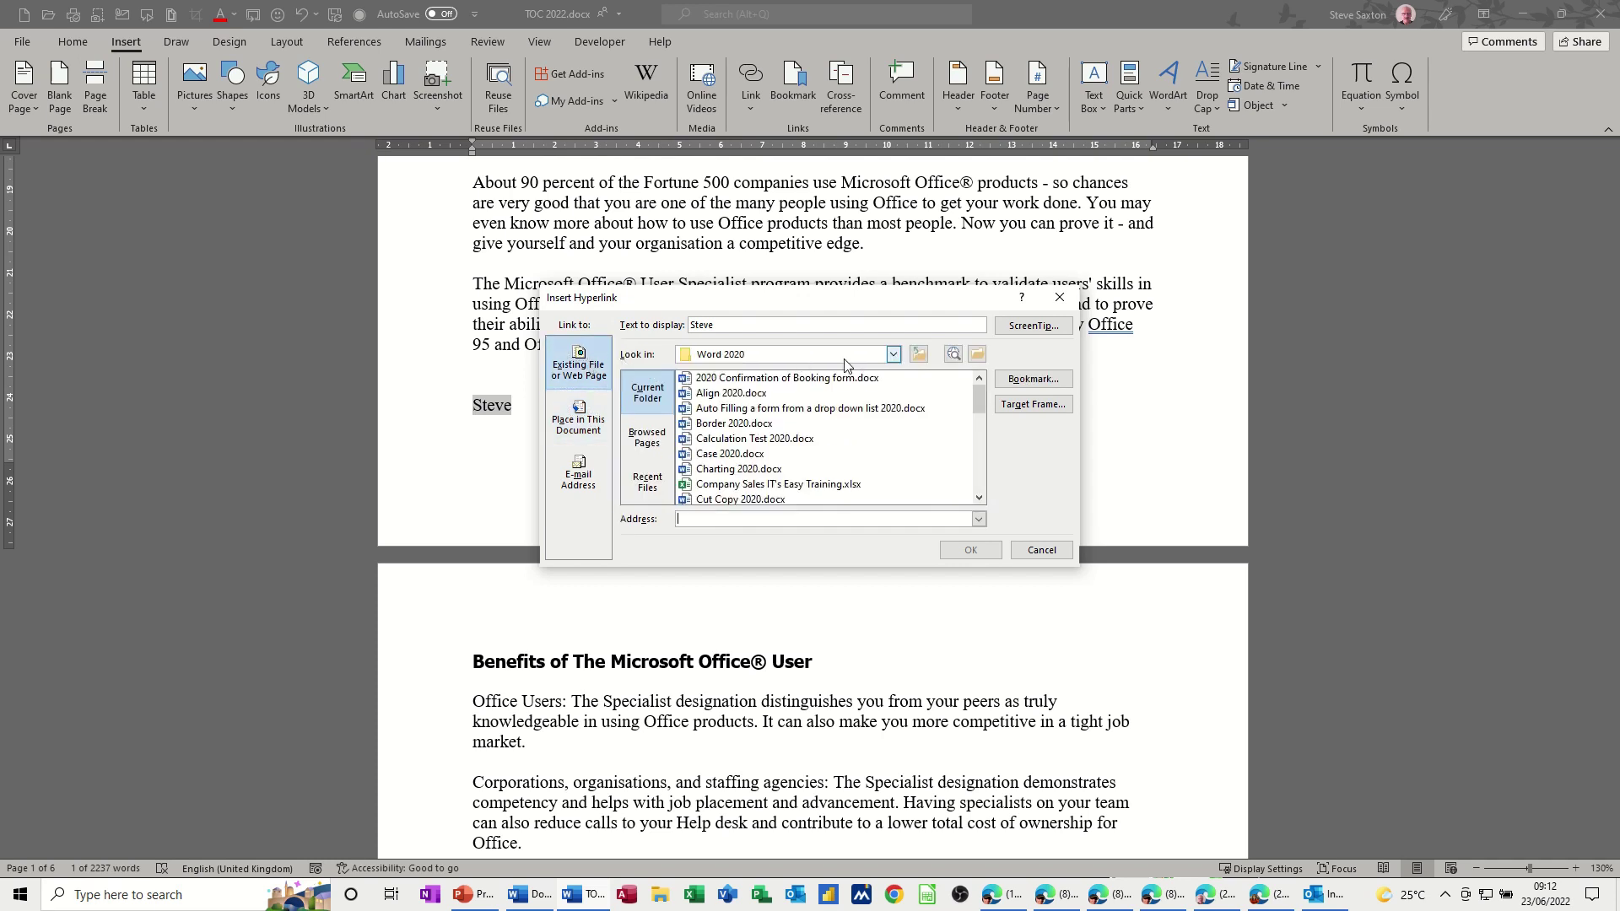
left_click(580, 419)
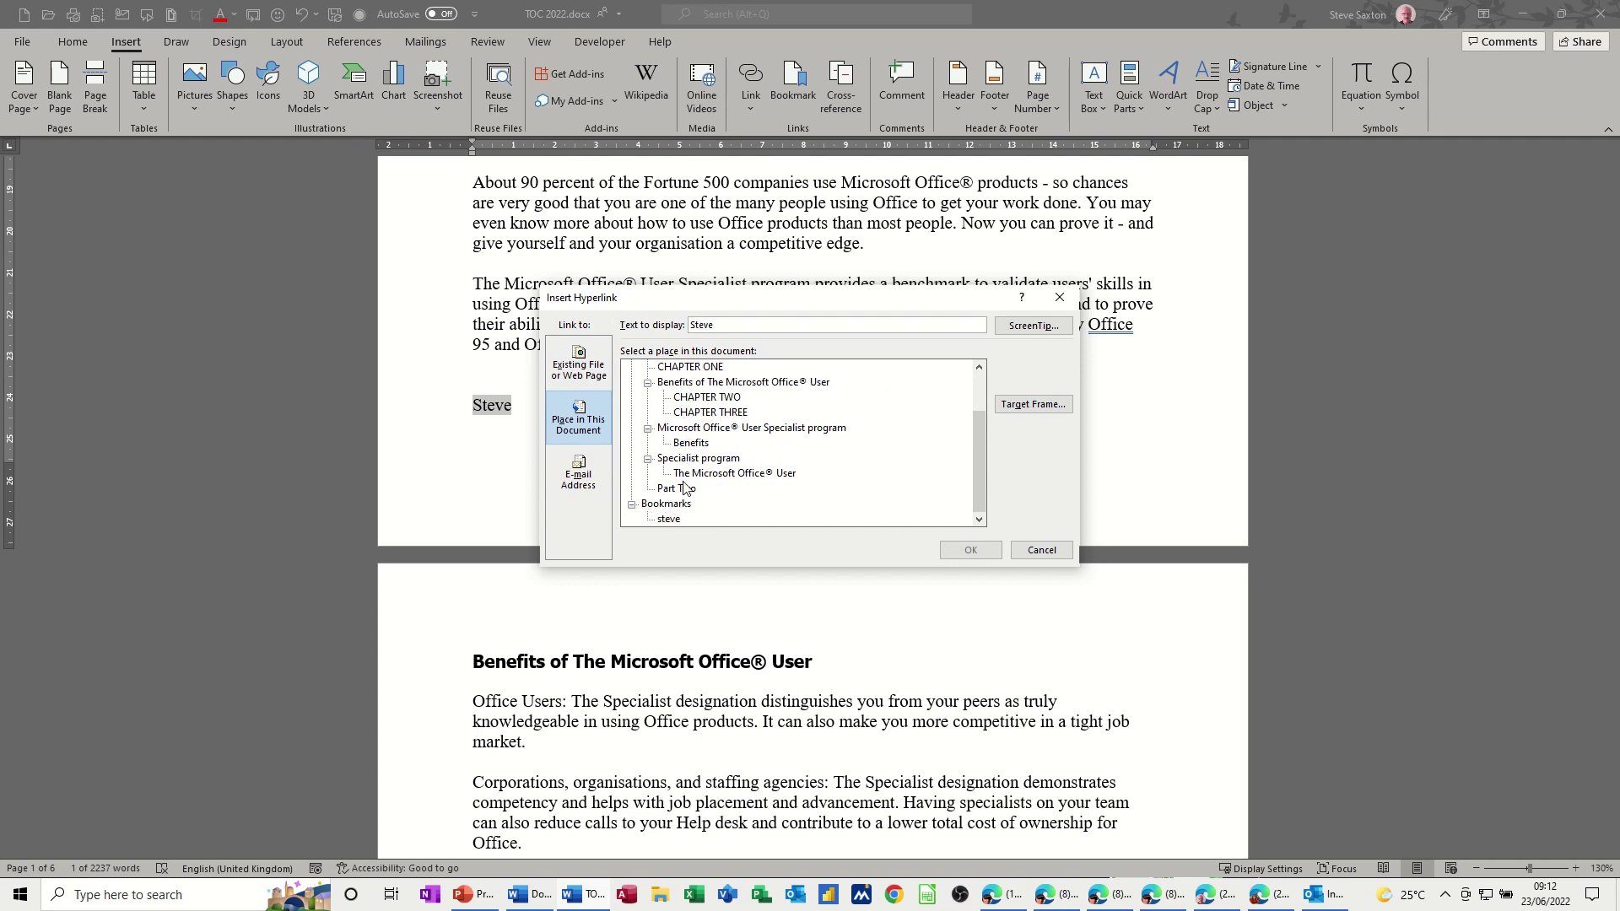
left_click(668, 519)
left_click(951, 550)
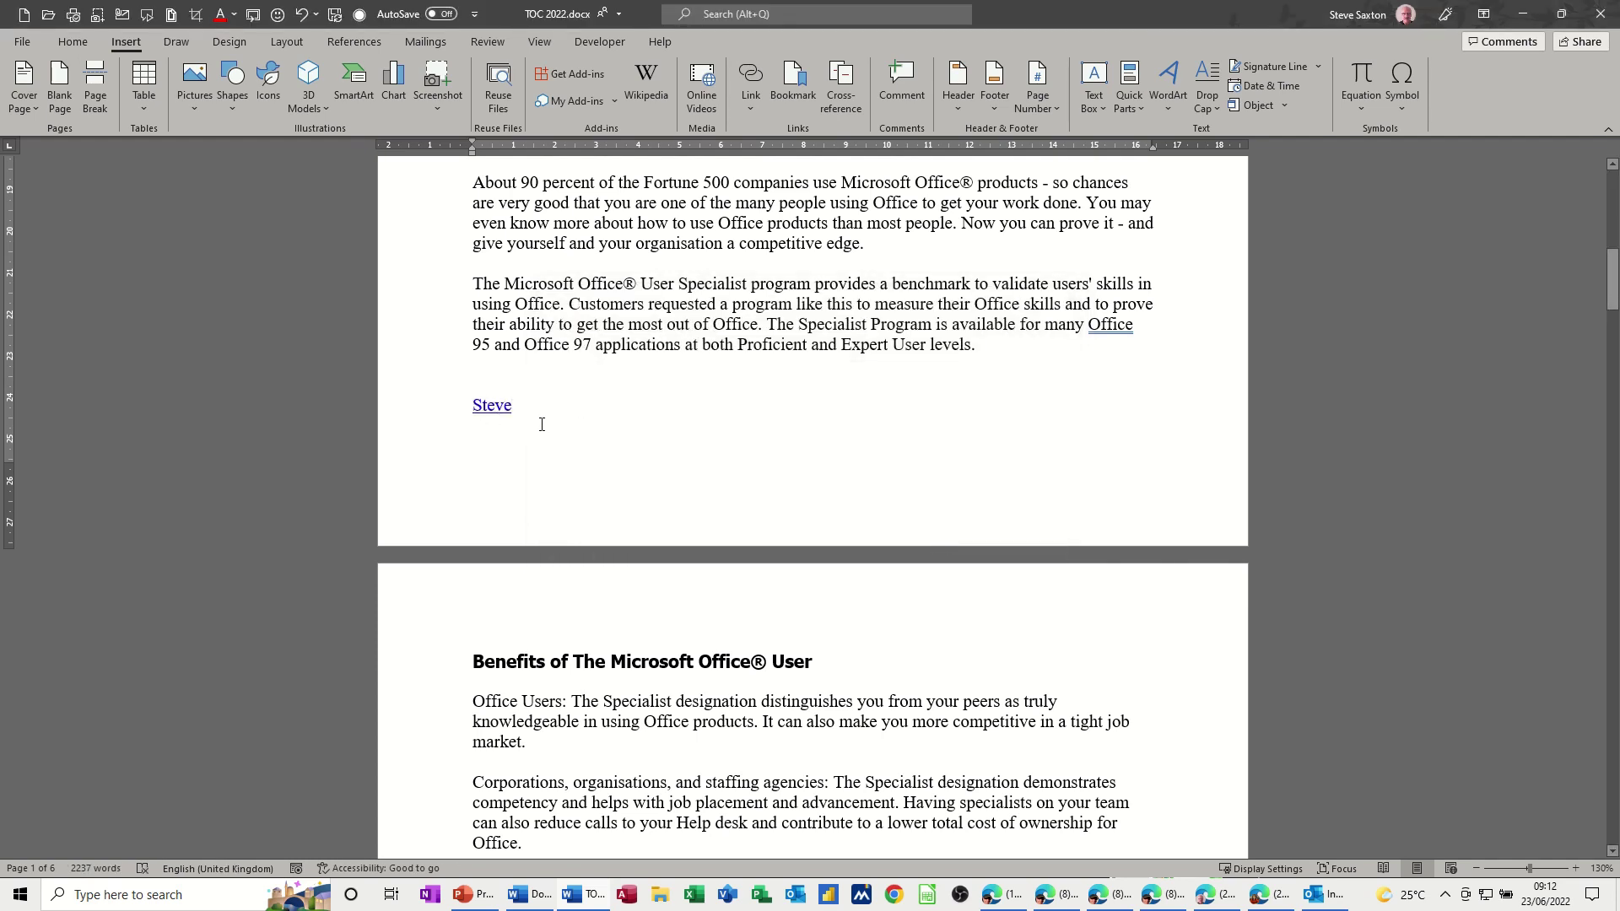
mouse_move(492, 410)
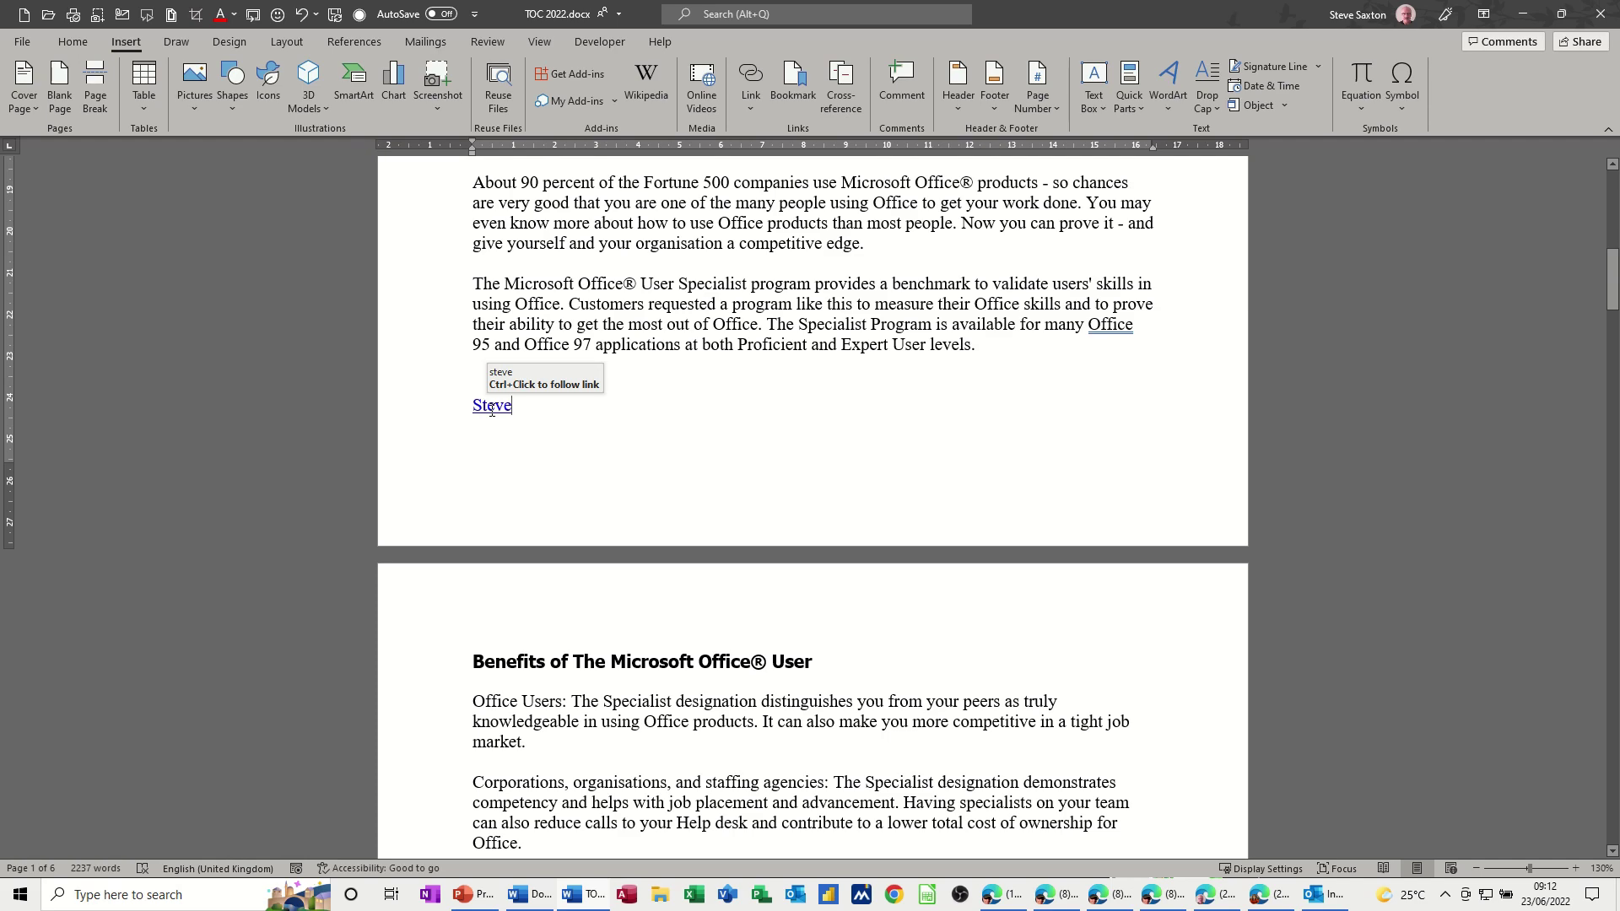
Step: Follow the link, then make the line read 'See … above' and type 20 beneath
left_click(492, 410, "ctrl")
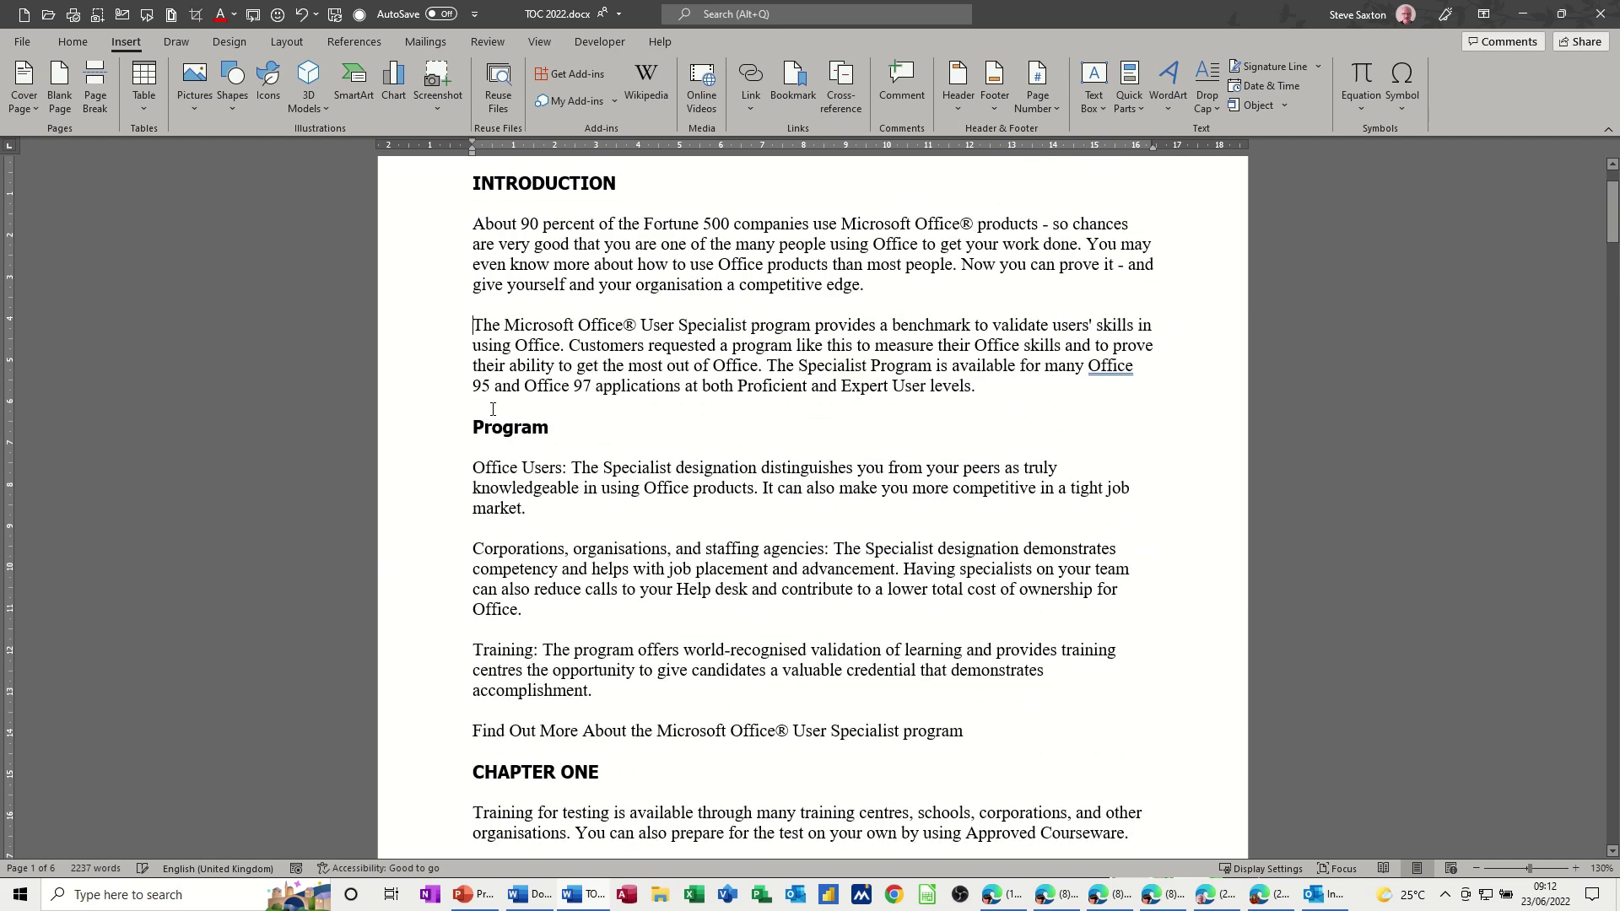
scroll(527, 388, "down", 10)
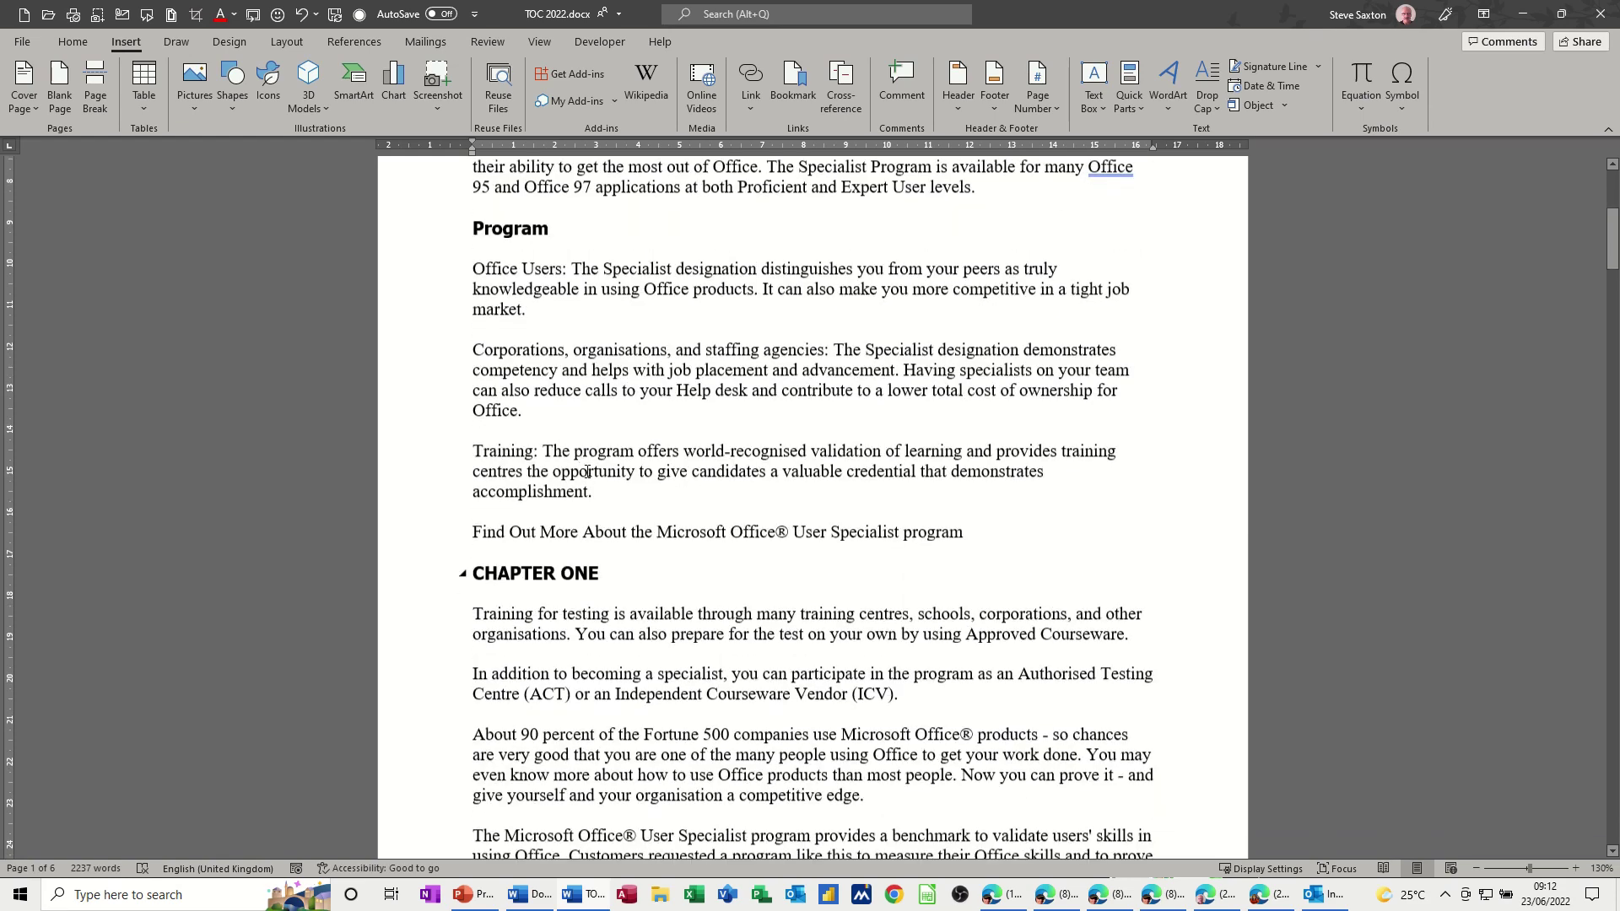
left_click(470, 550)
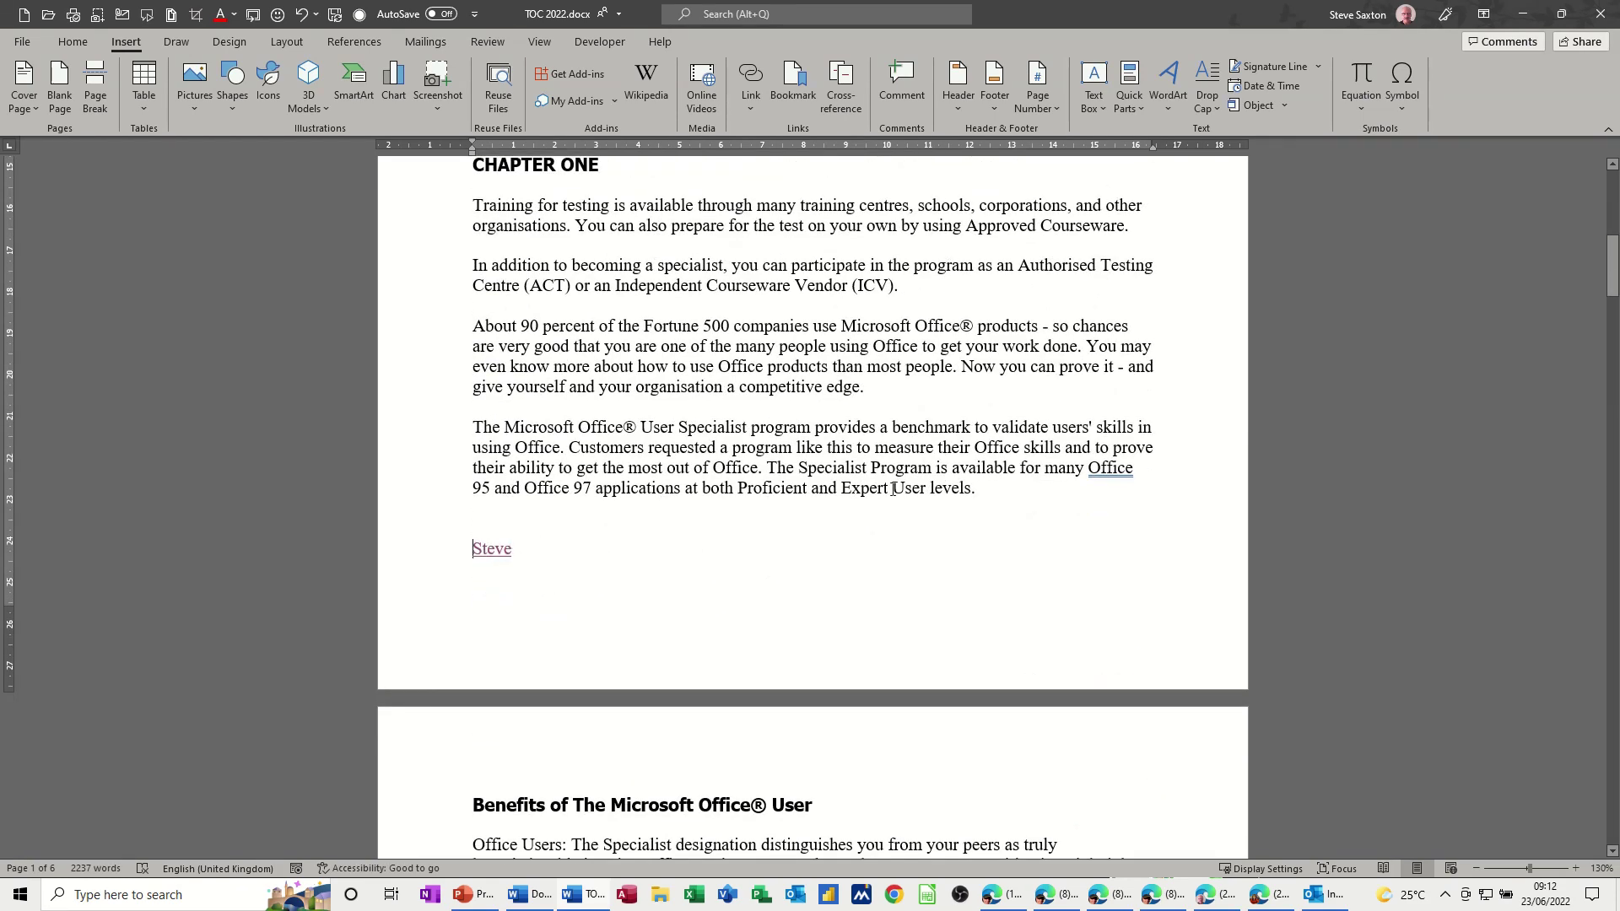
type("See")
type("above")
key("Return")
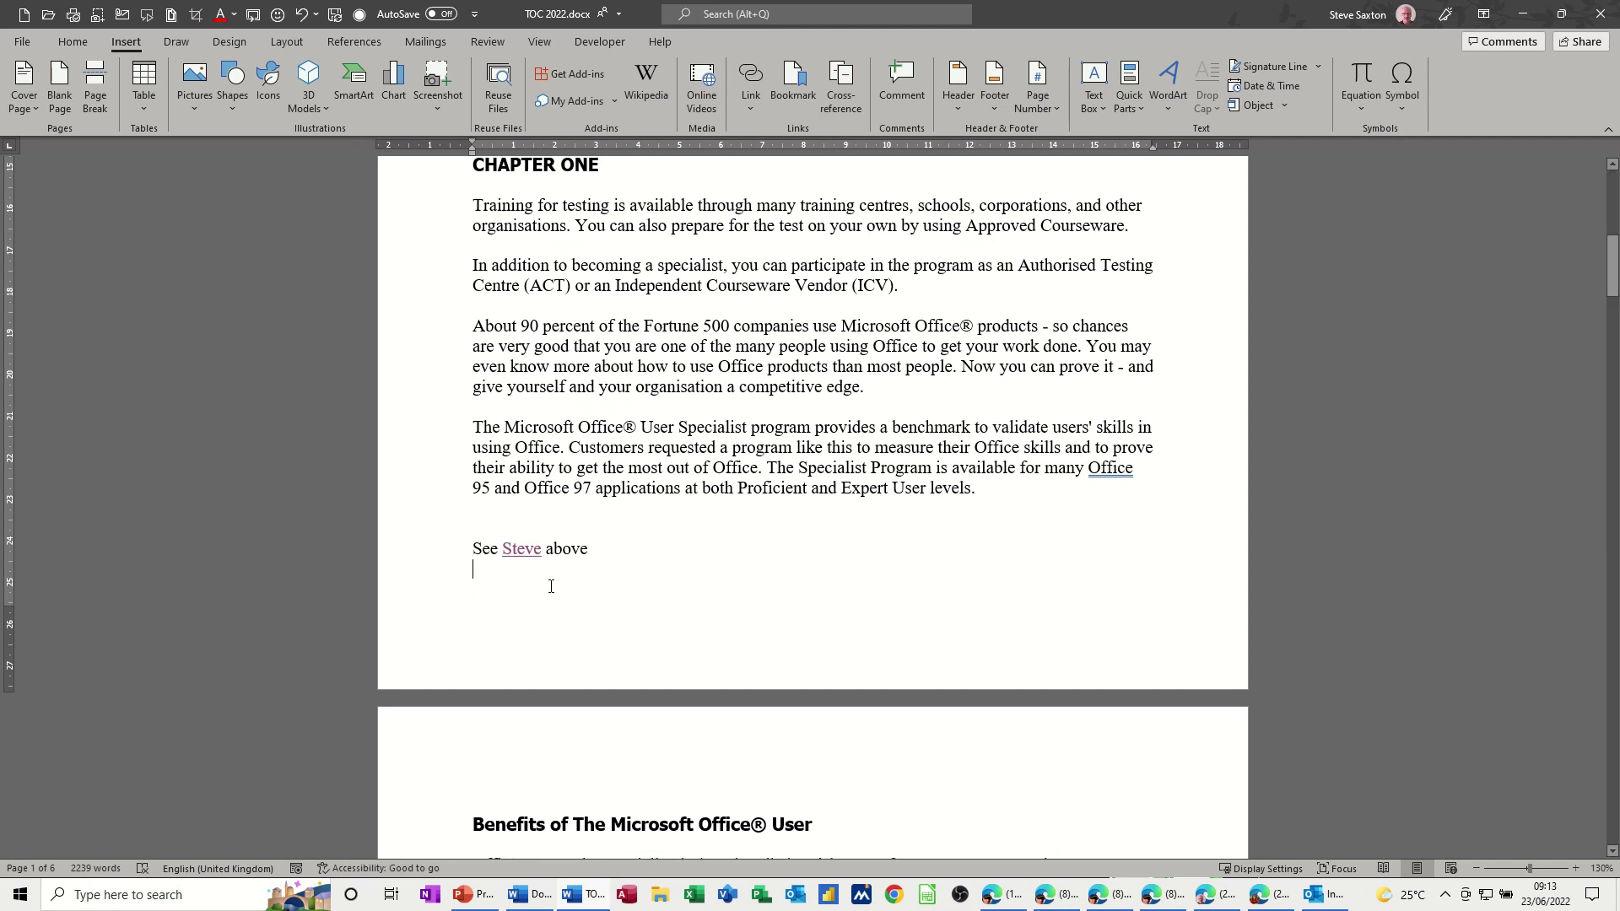
type("20")
Step: Bookmark the number 20 as Twenty and start an empty line after it
triple_click(478, 572)
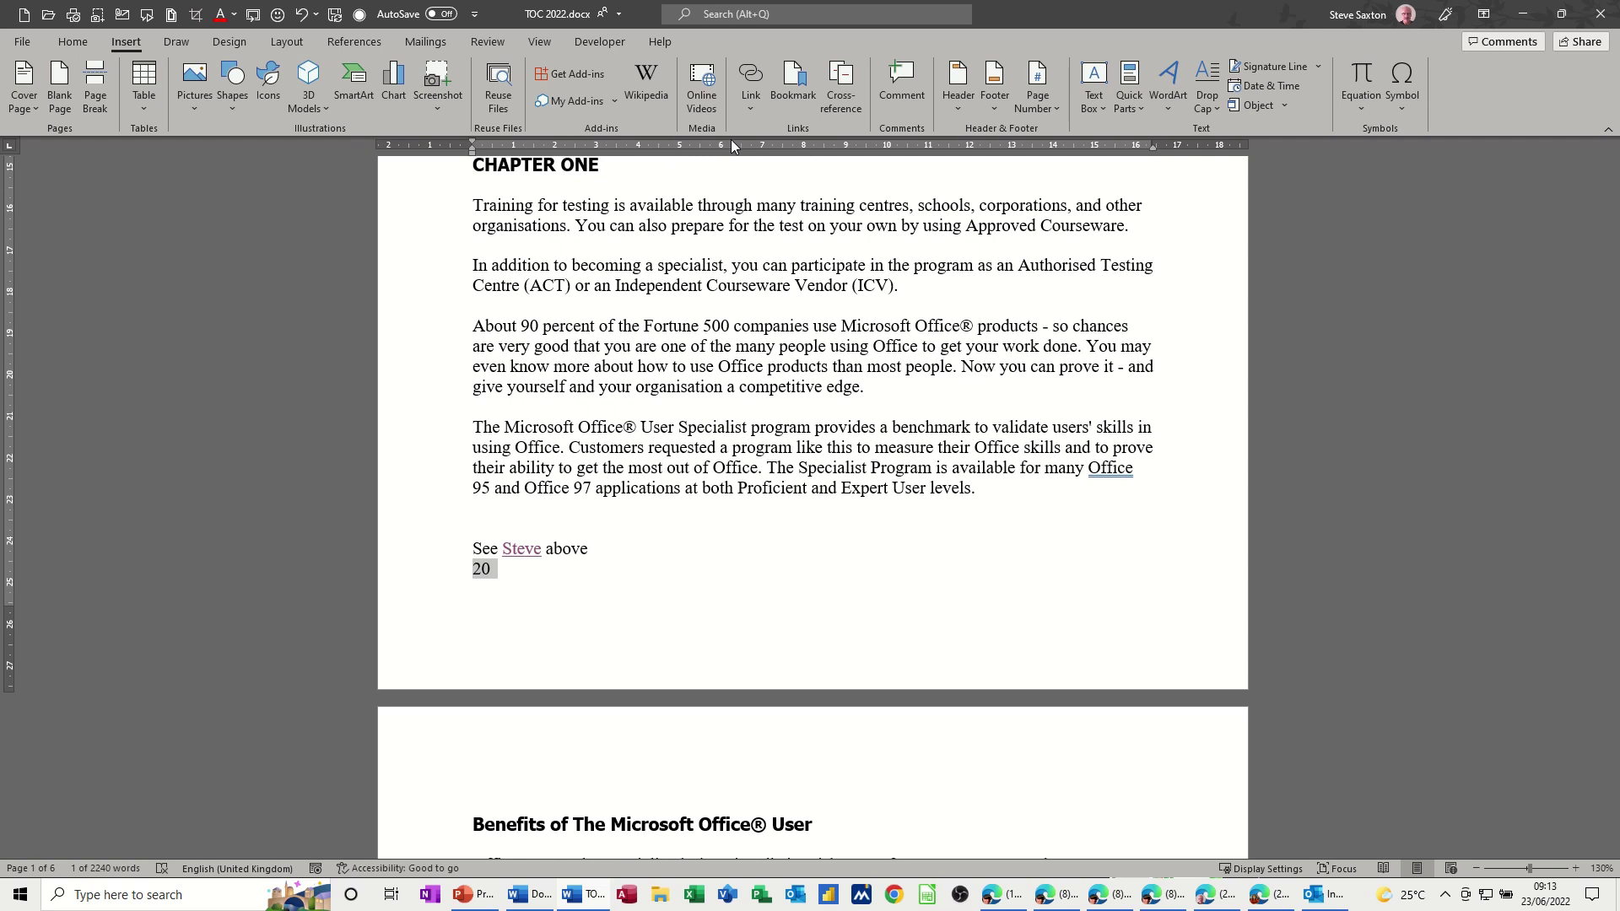
left_click(793, 84)
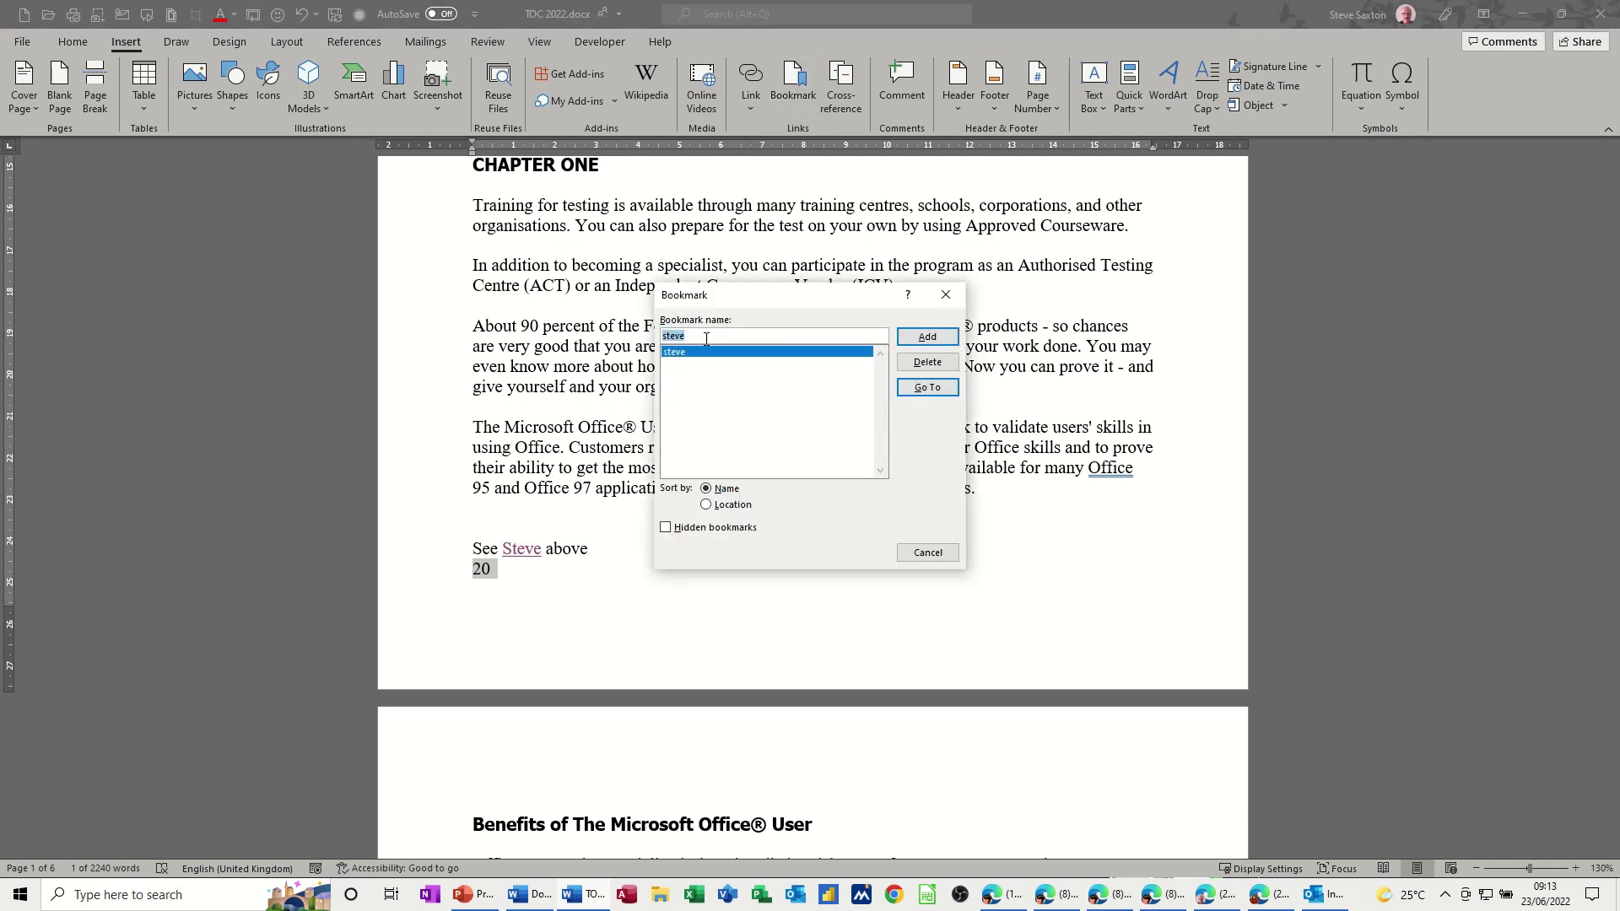
type("Twenty")
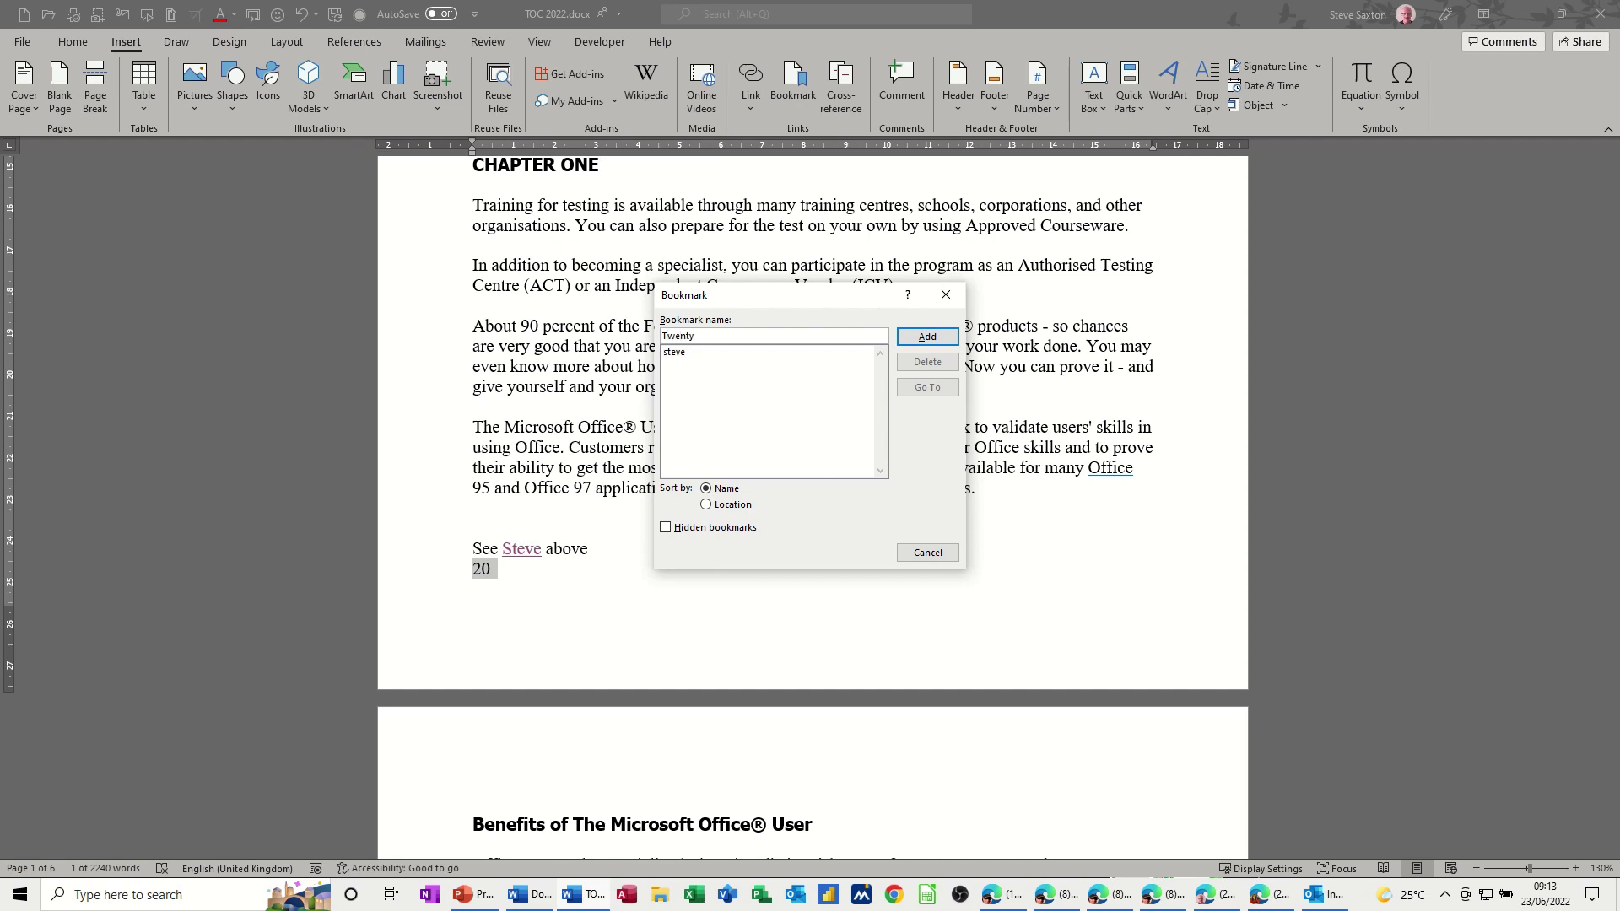
left_click(930, 343)
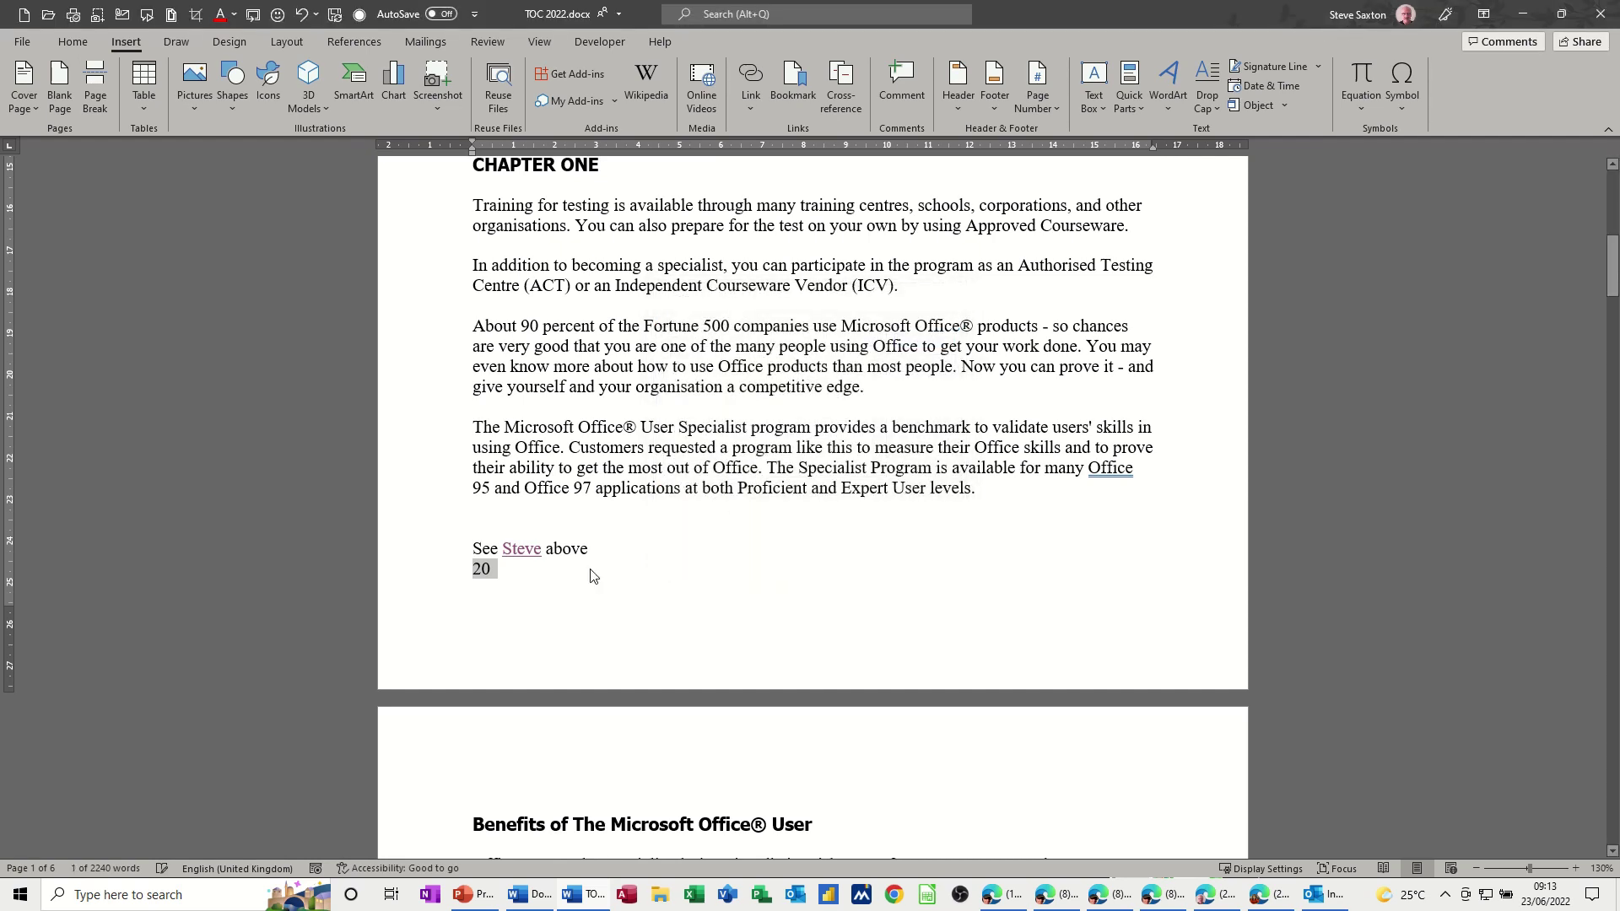
left_click(491, 574)
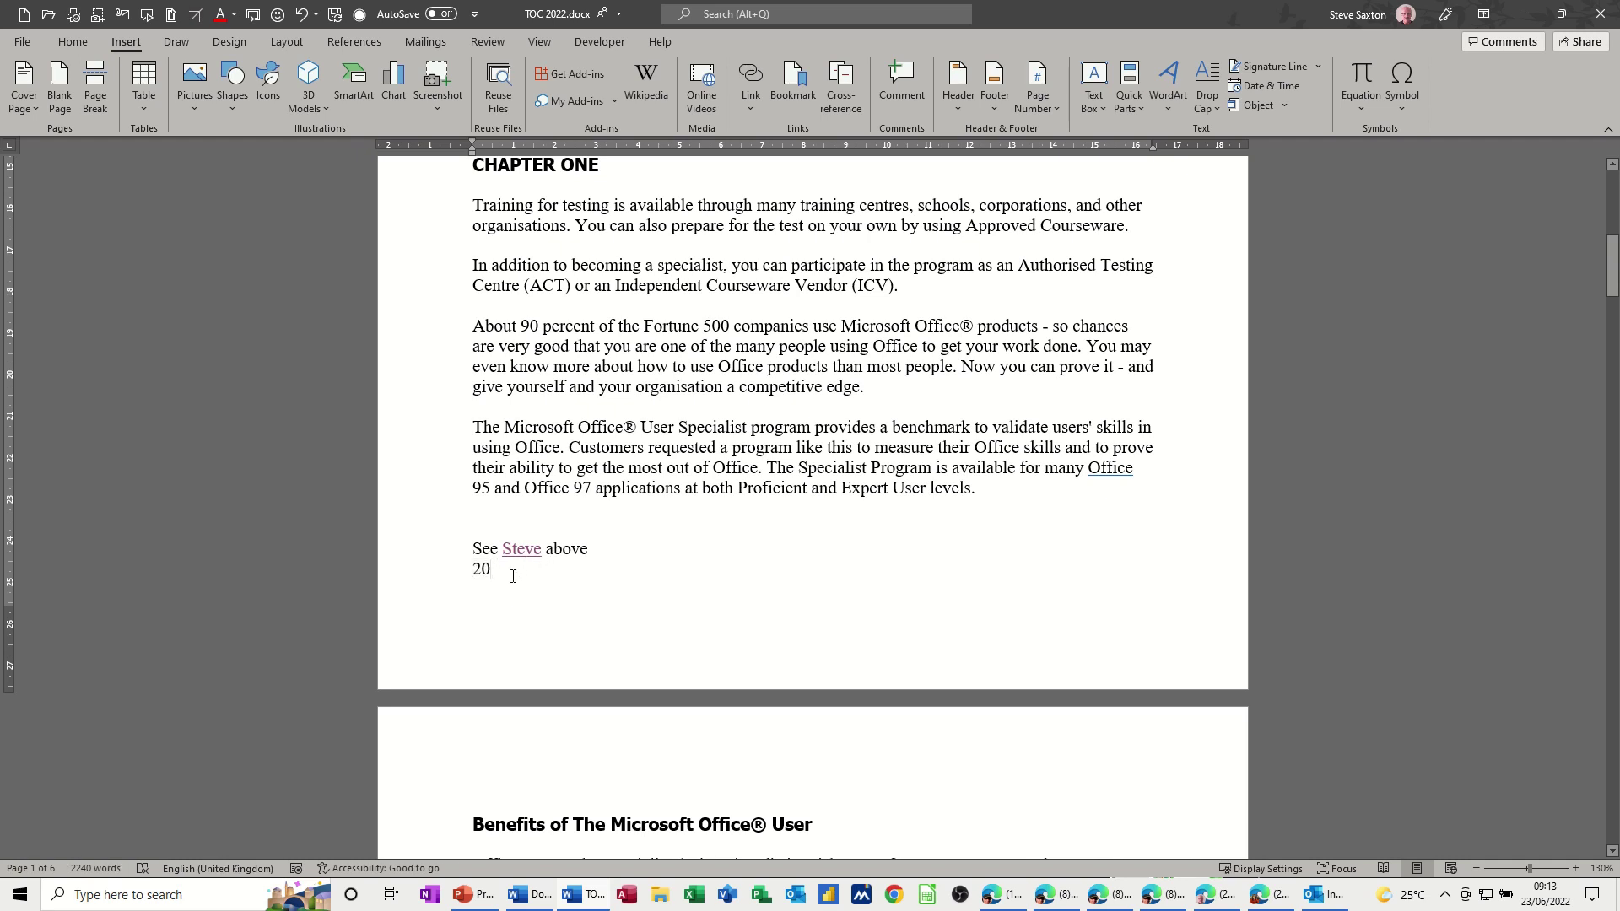
key("Return")
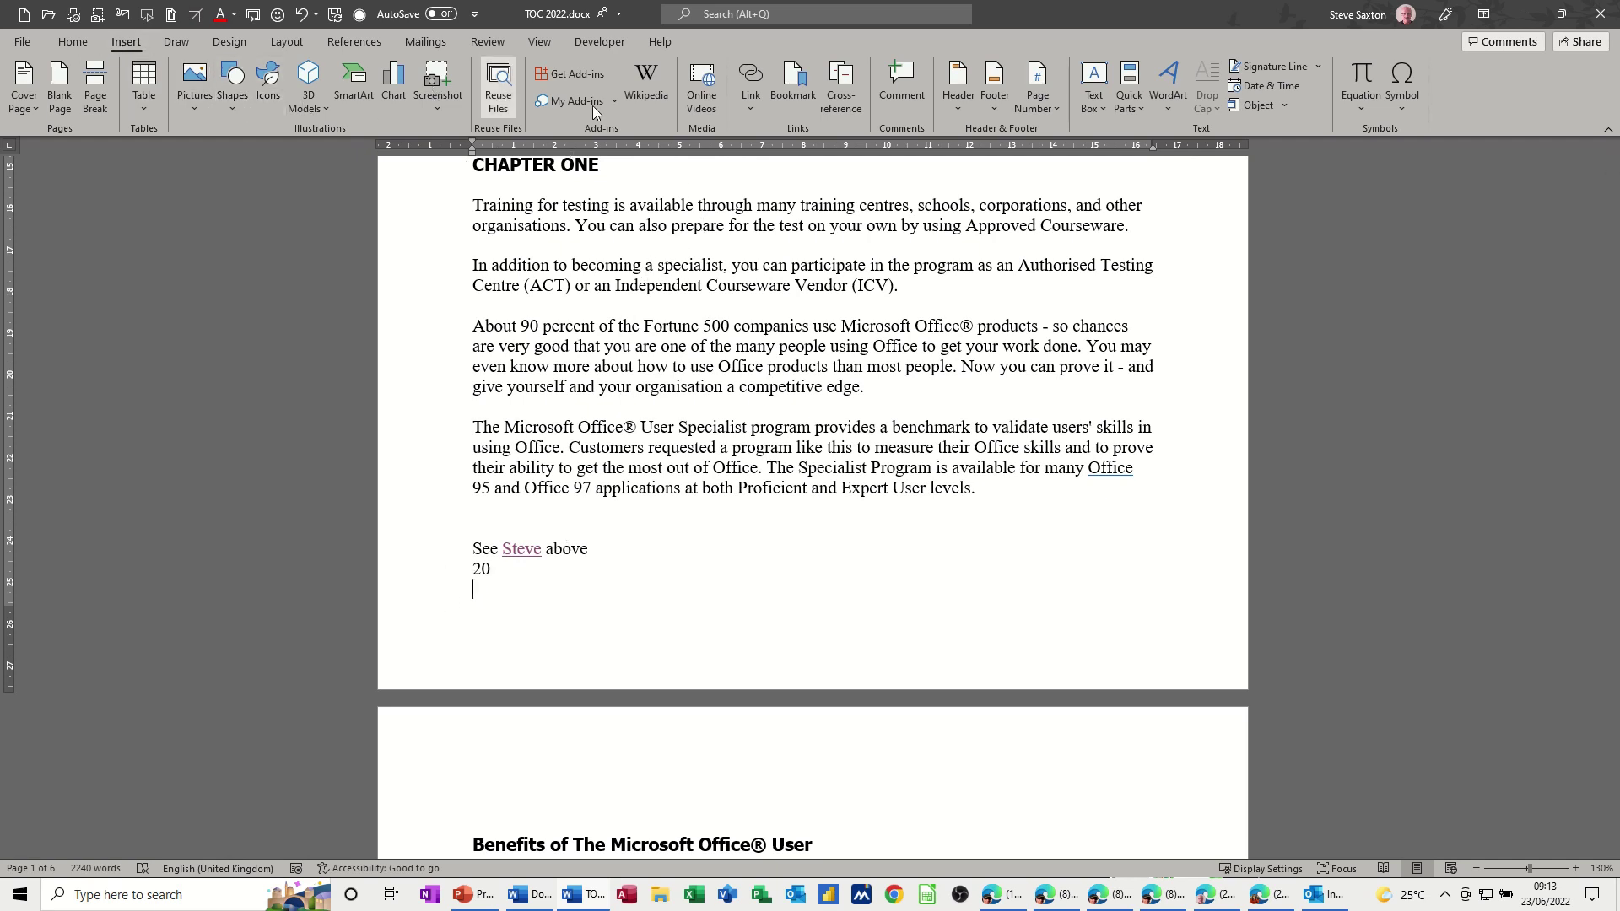
Step: Insert a =Twenty*10 formula field in £#,##0.00 format, displaying £ 200.00
left_click(1135, 107)
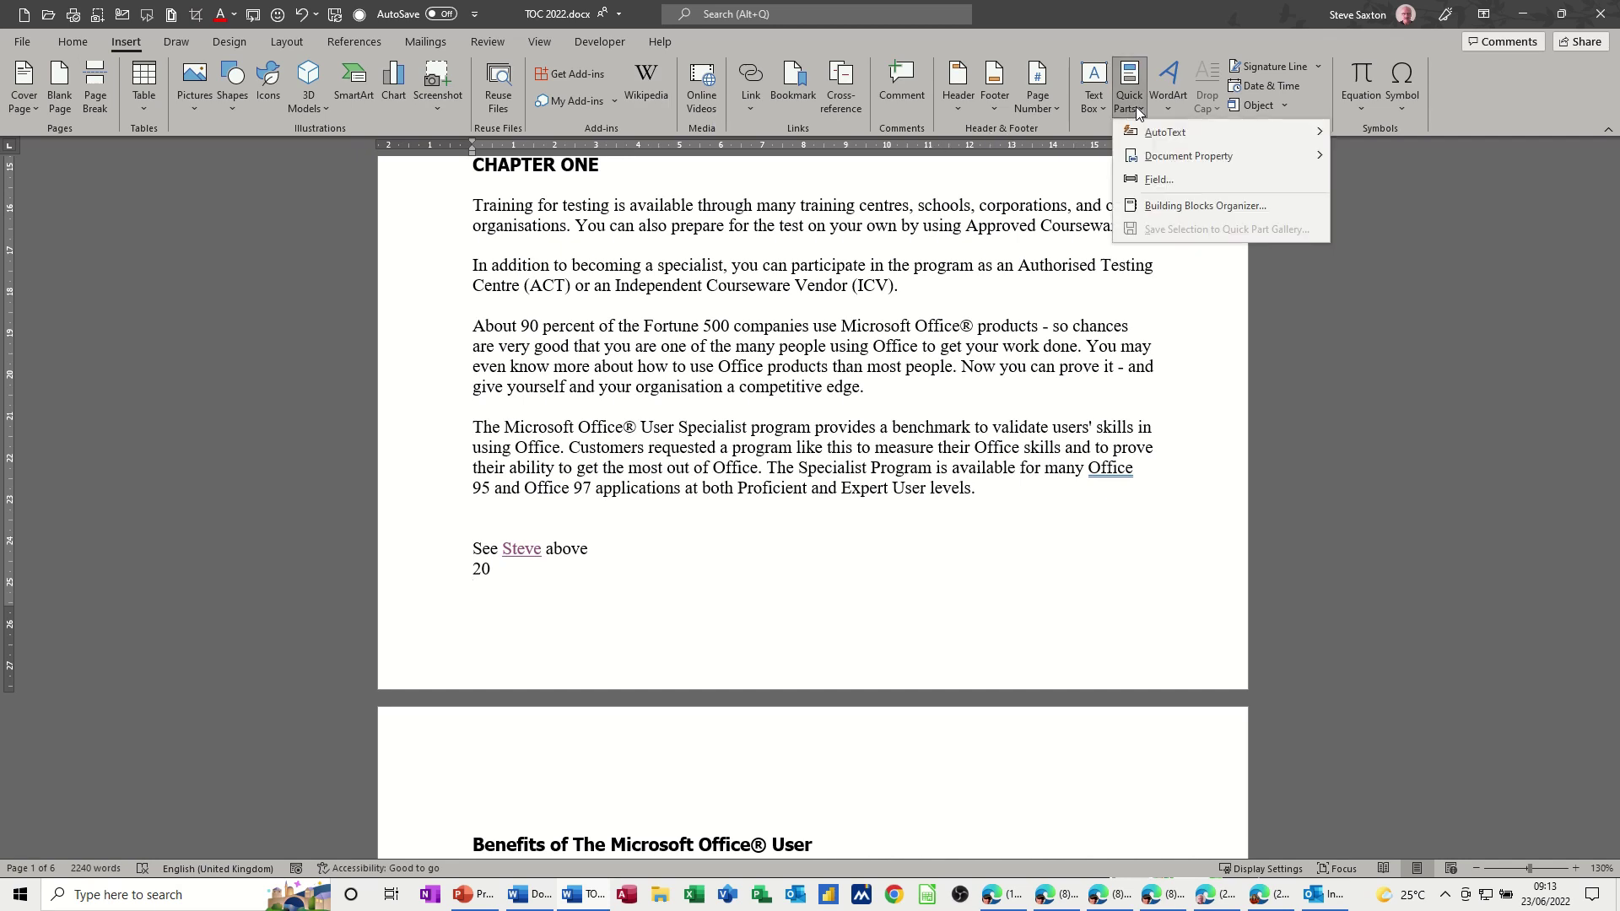
left_click(1161, 182)
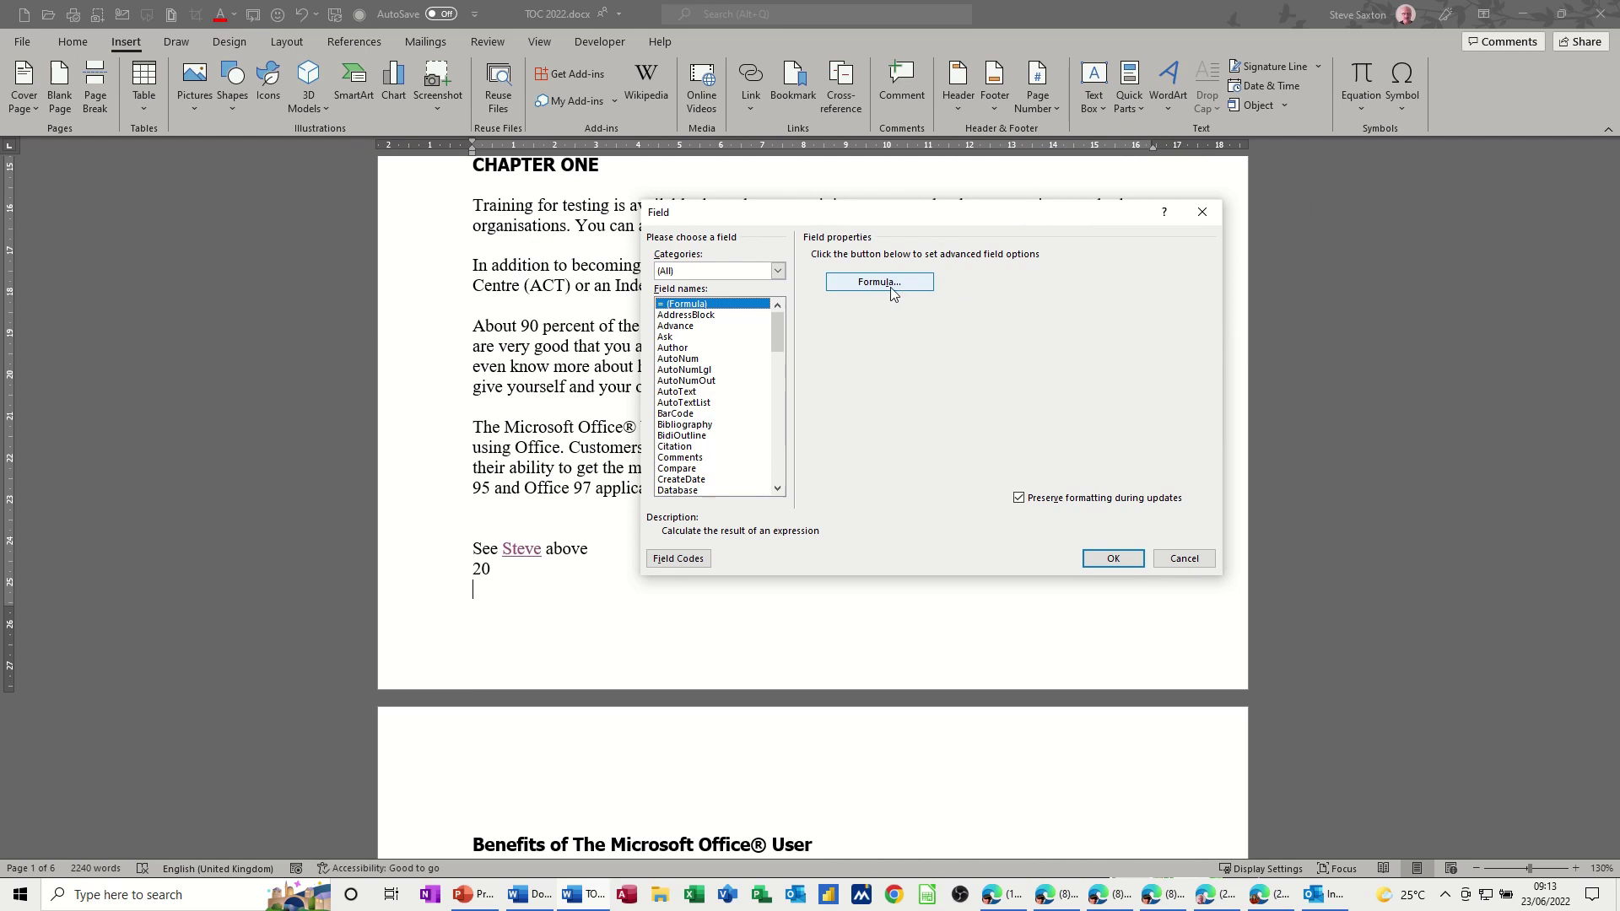
left_click(879, 281)
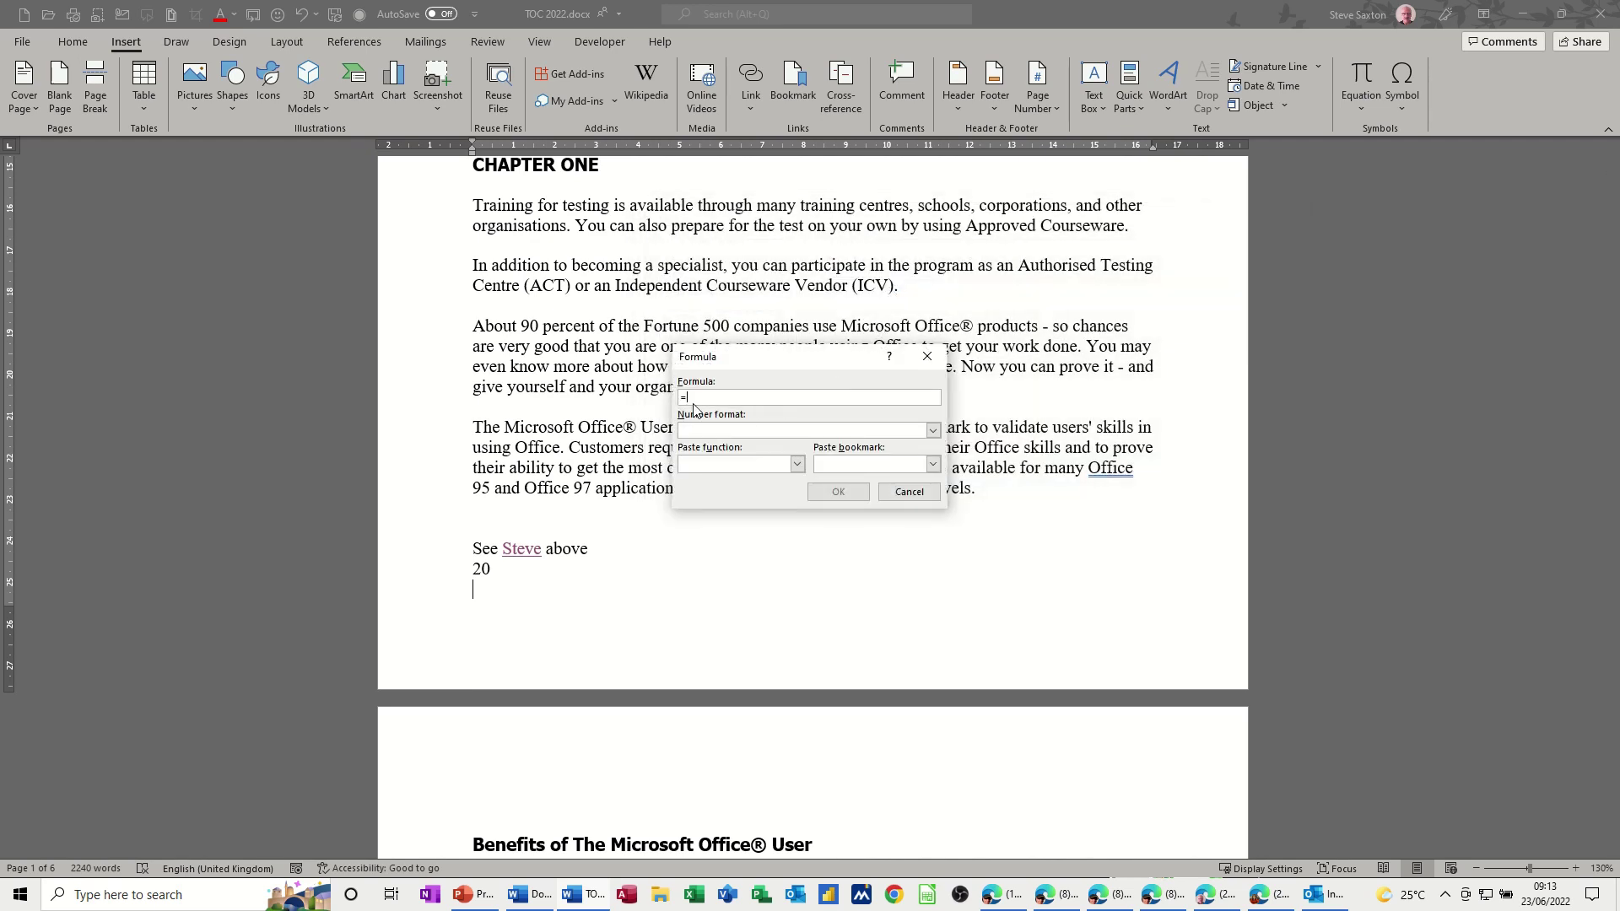
left_click(875, 466)
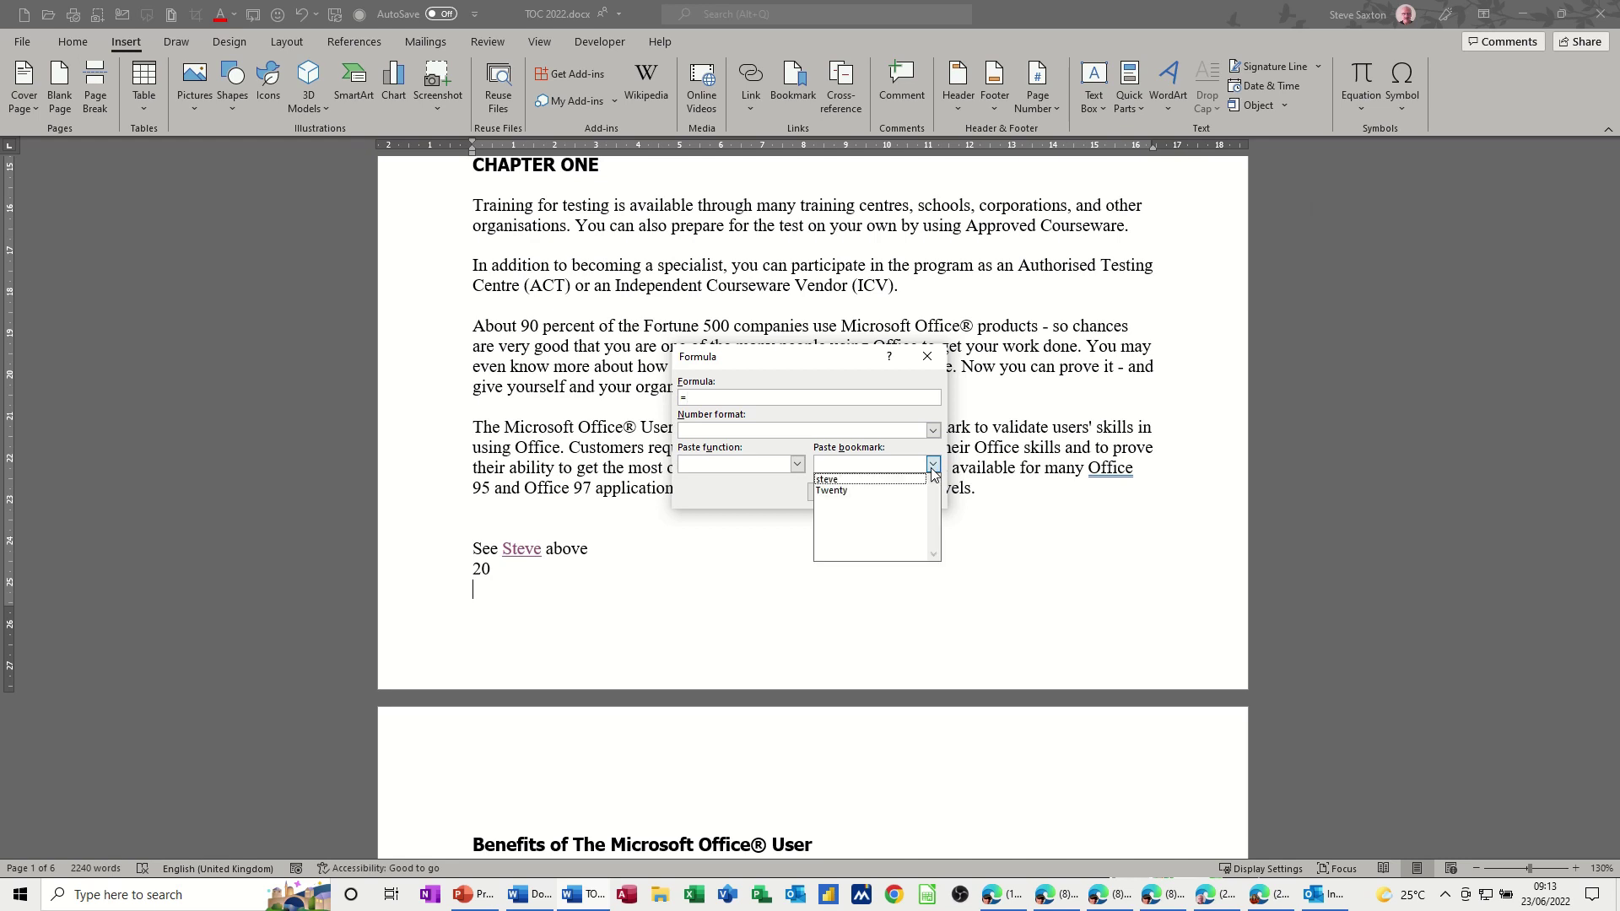
left_click(860, 491)
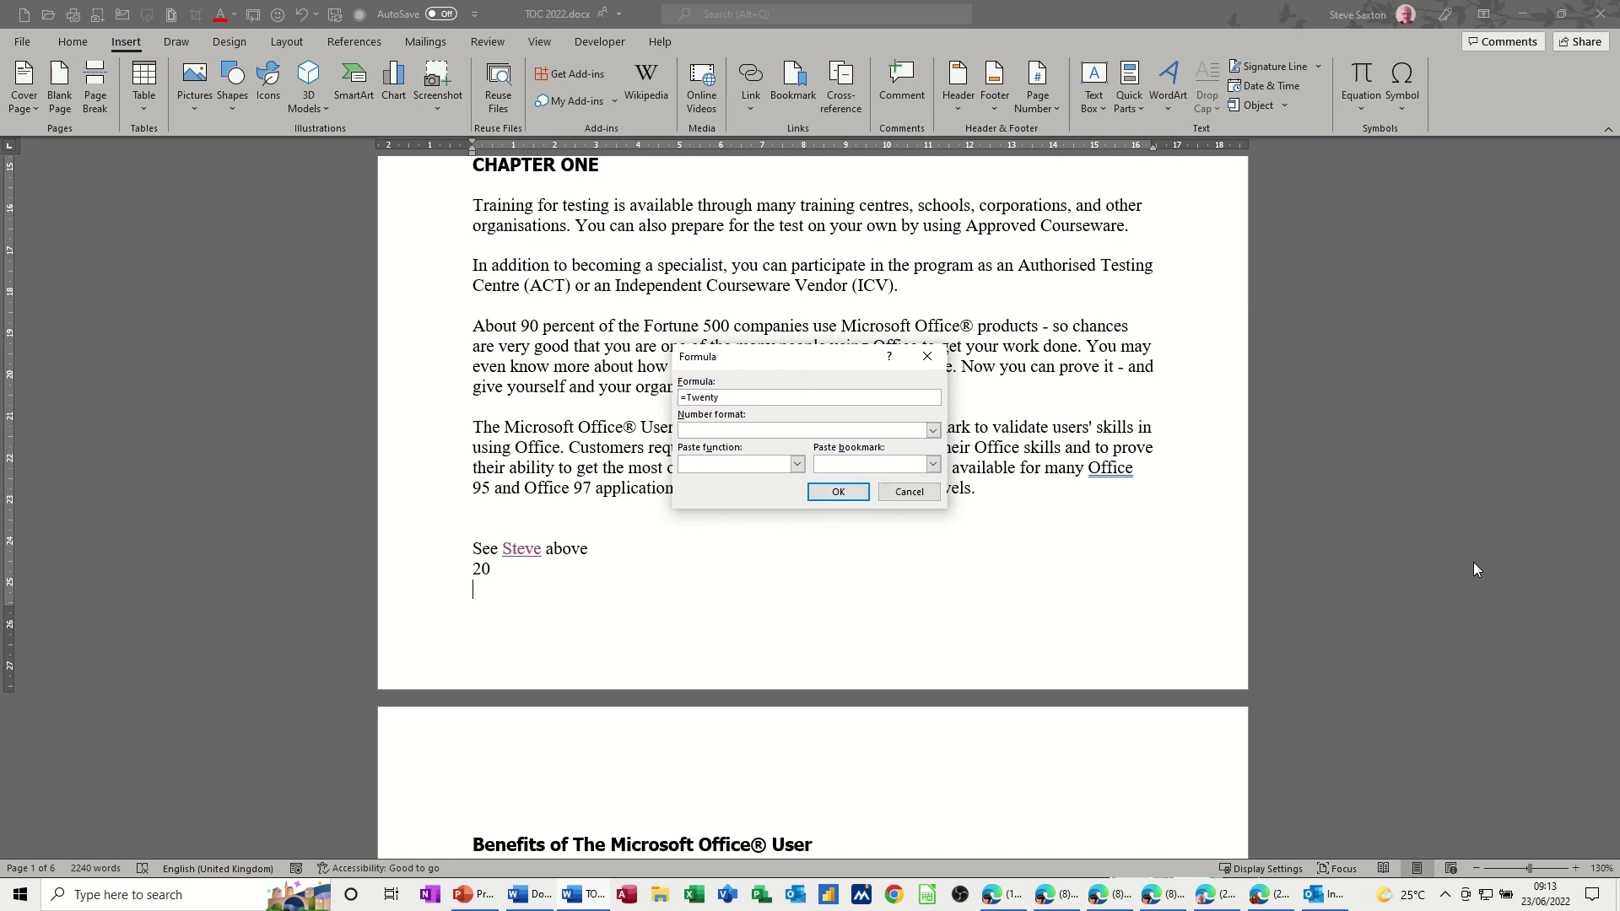
left_click(933, 431)
left_click(776, 466)
left_click(837, 492)
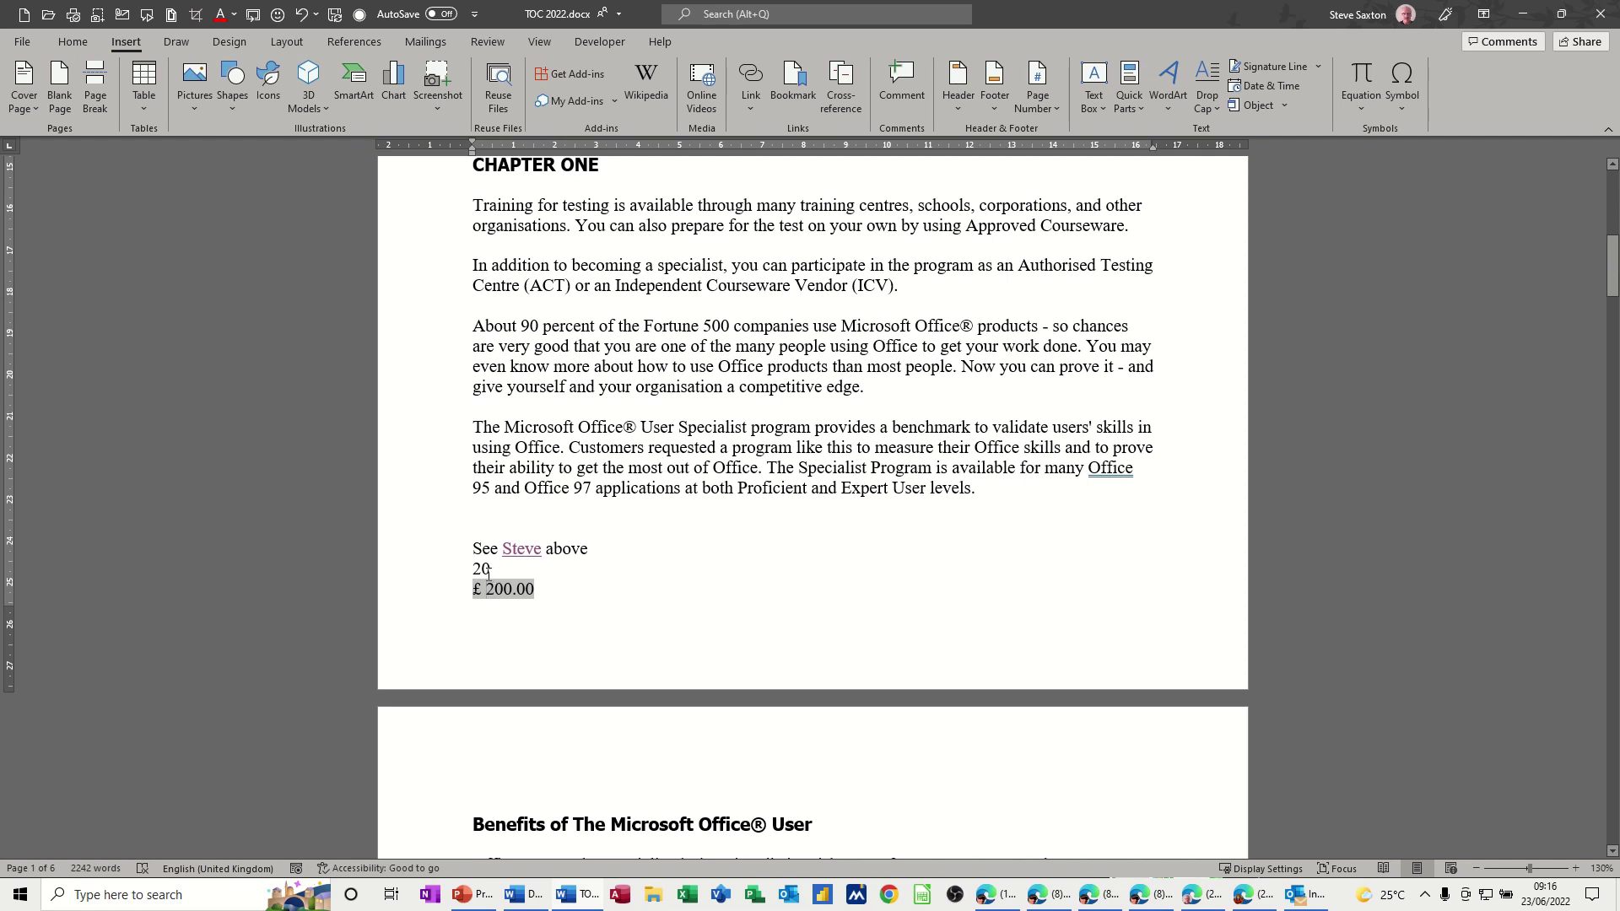
Step: Change 20 to 30 and update the formula field with F9 to show £ 300.00
left_click_drag(484, 571, 472, 570)
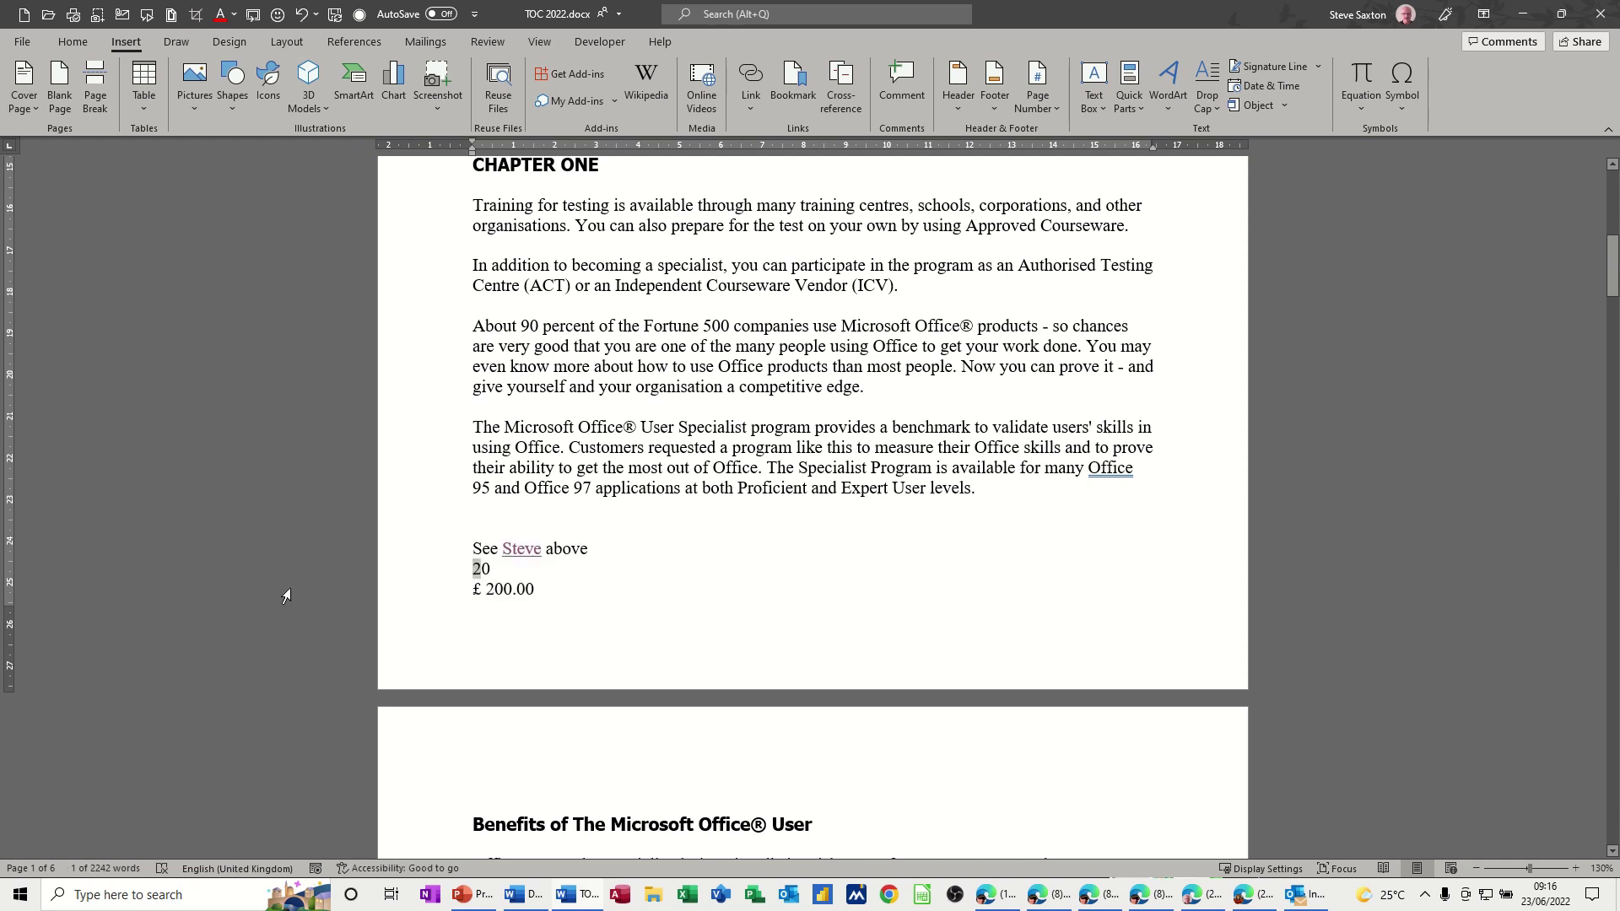
type("3")
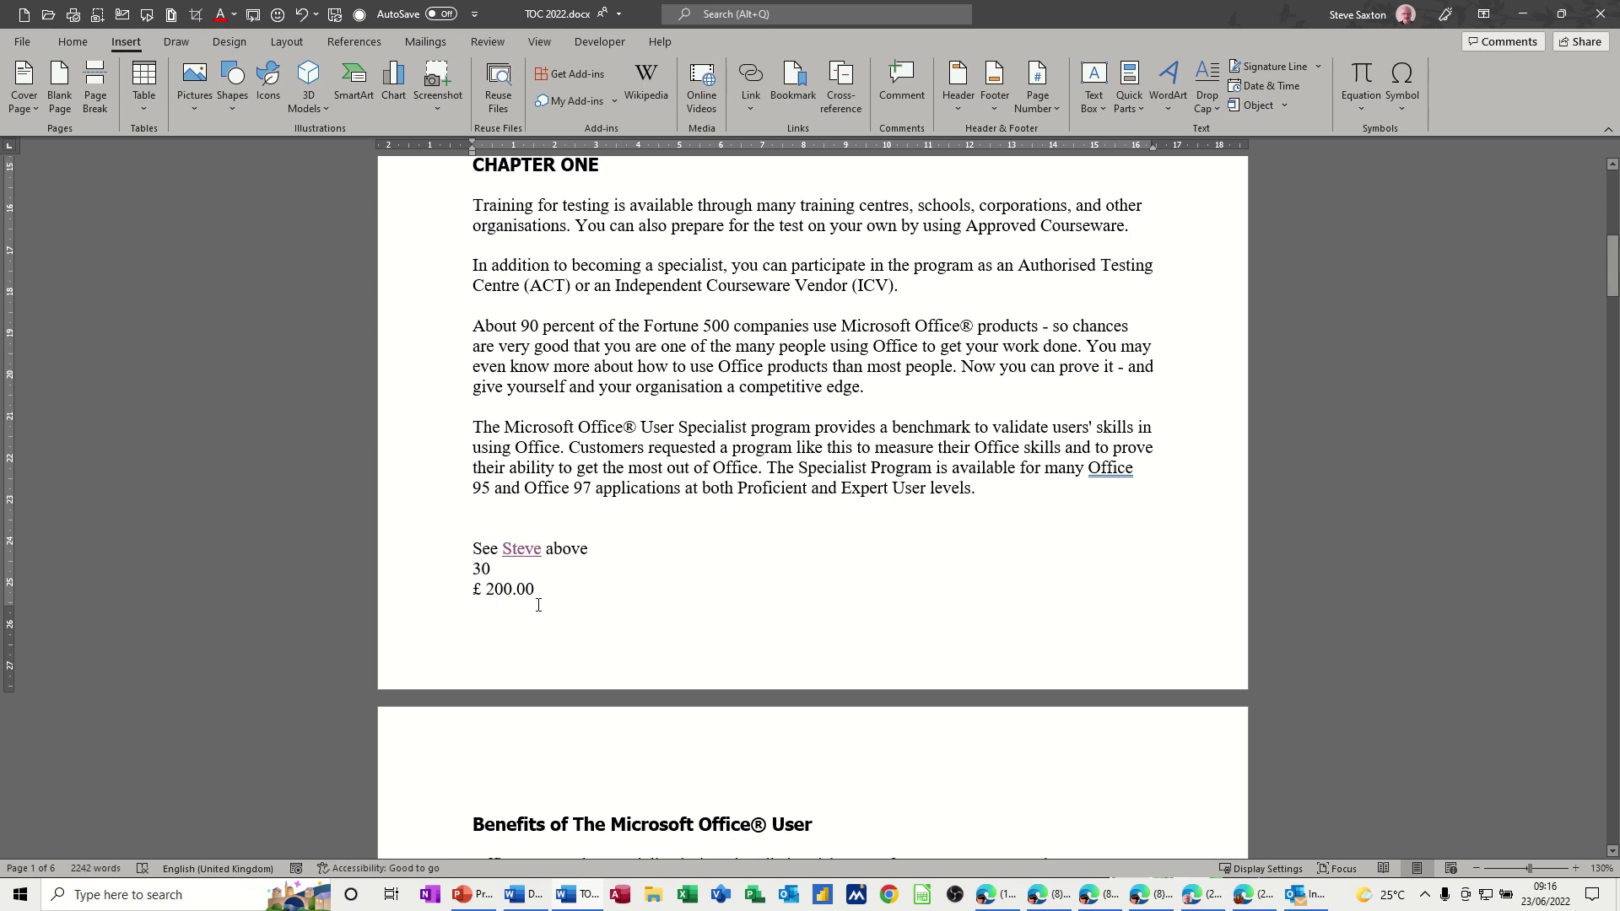
left_click(423, 596)
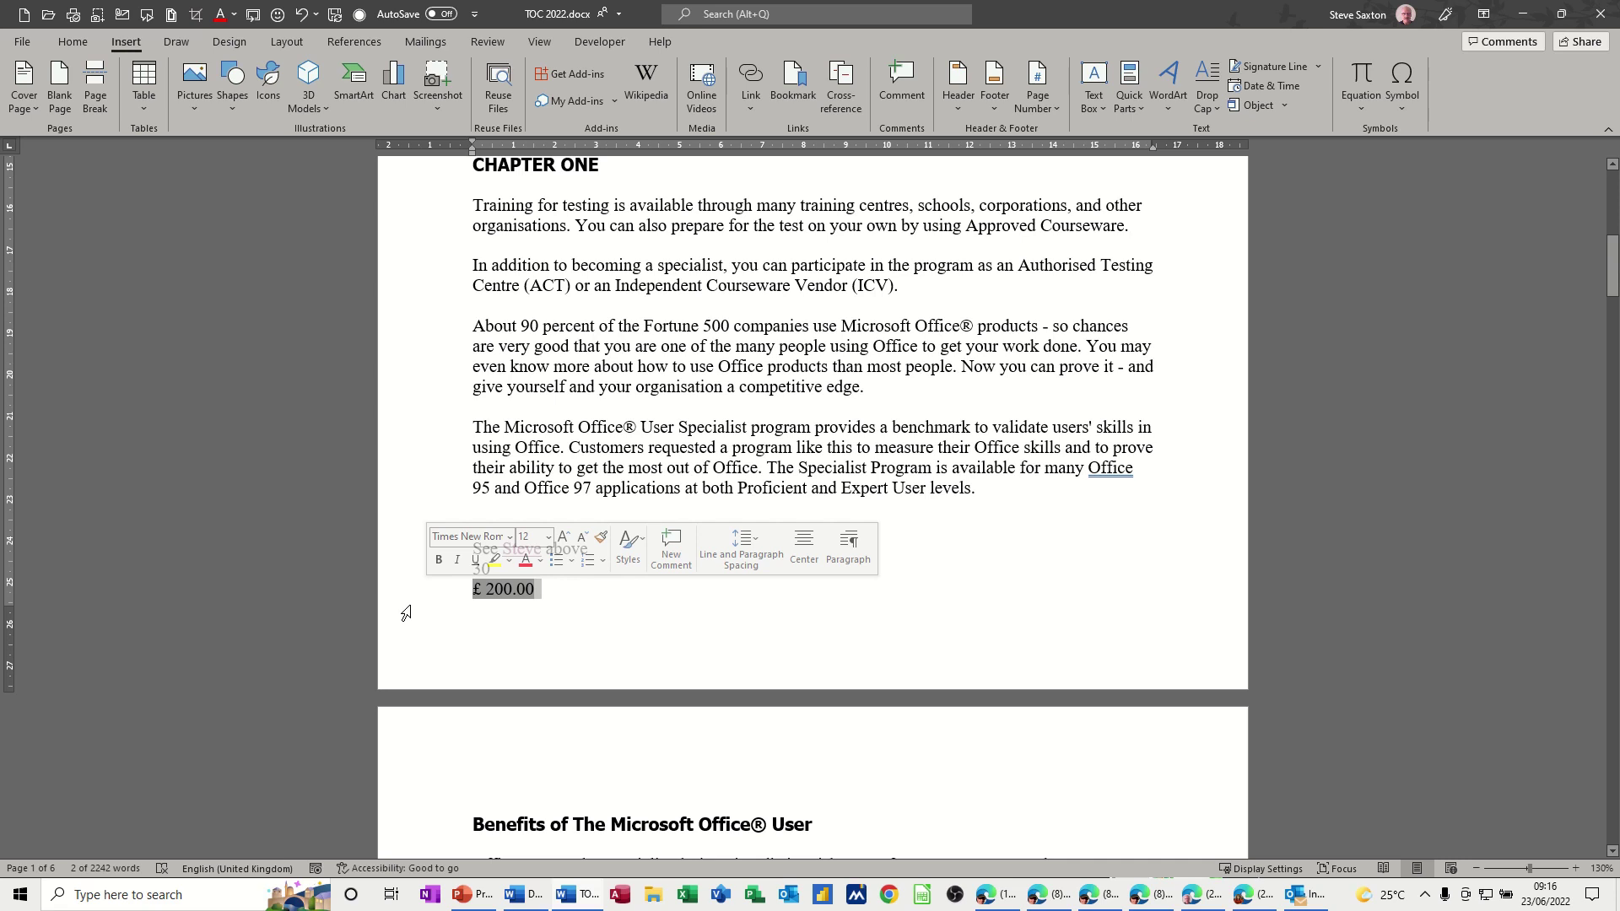
key("F9")
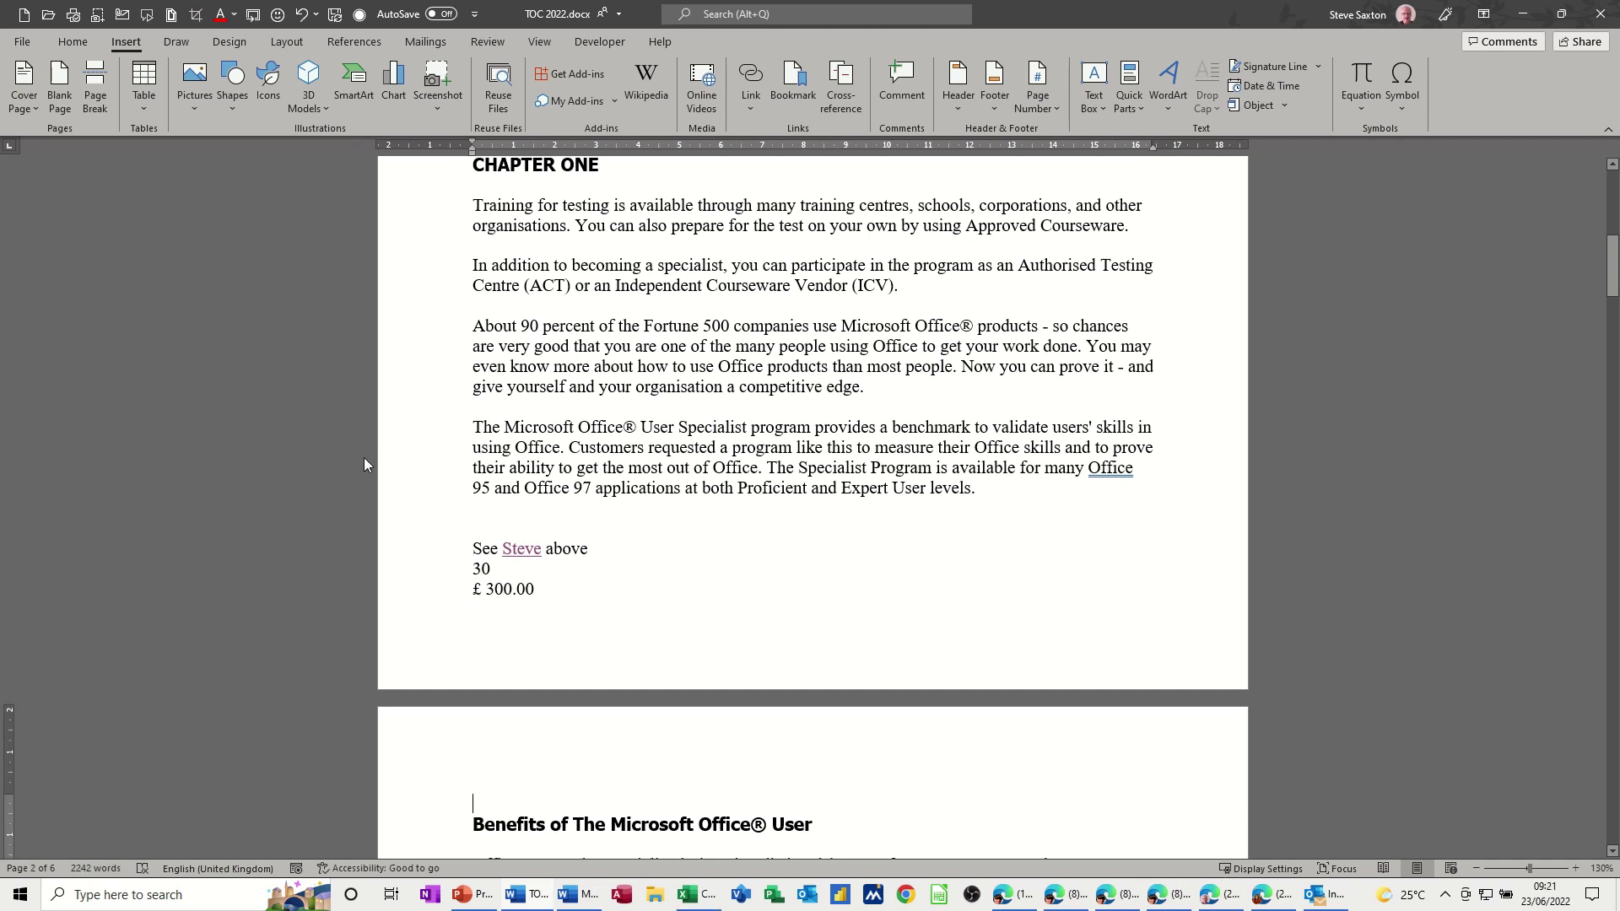
left_click(573, 894)
Step: Review the IT Training, Consultancy and Pay Per Click total fields, then create a blank document
left_click(608, 512)
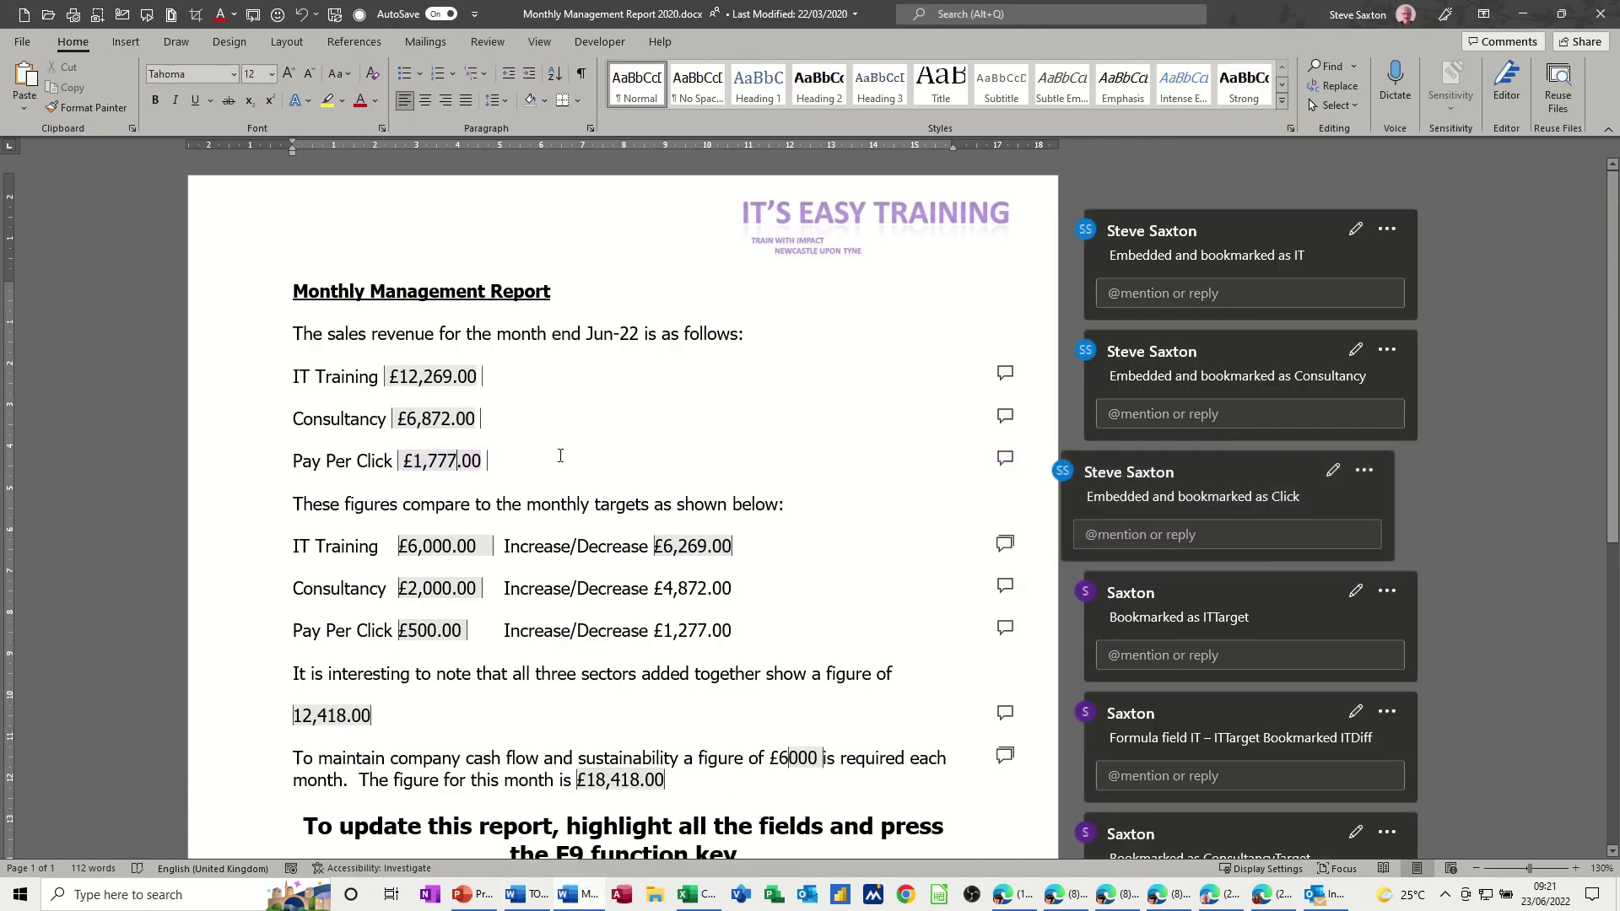
left_click(418, 377)
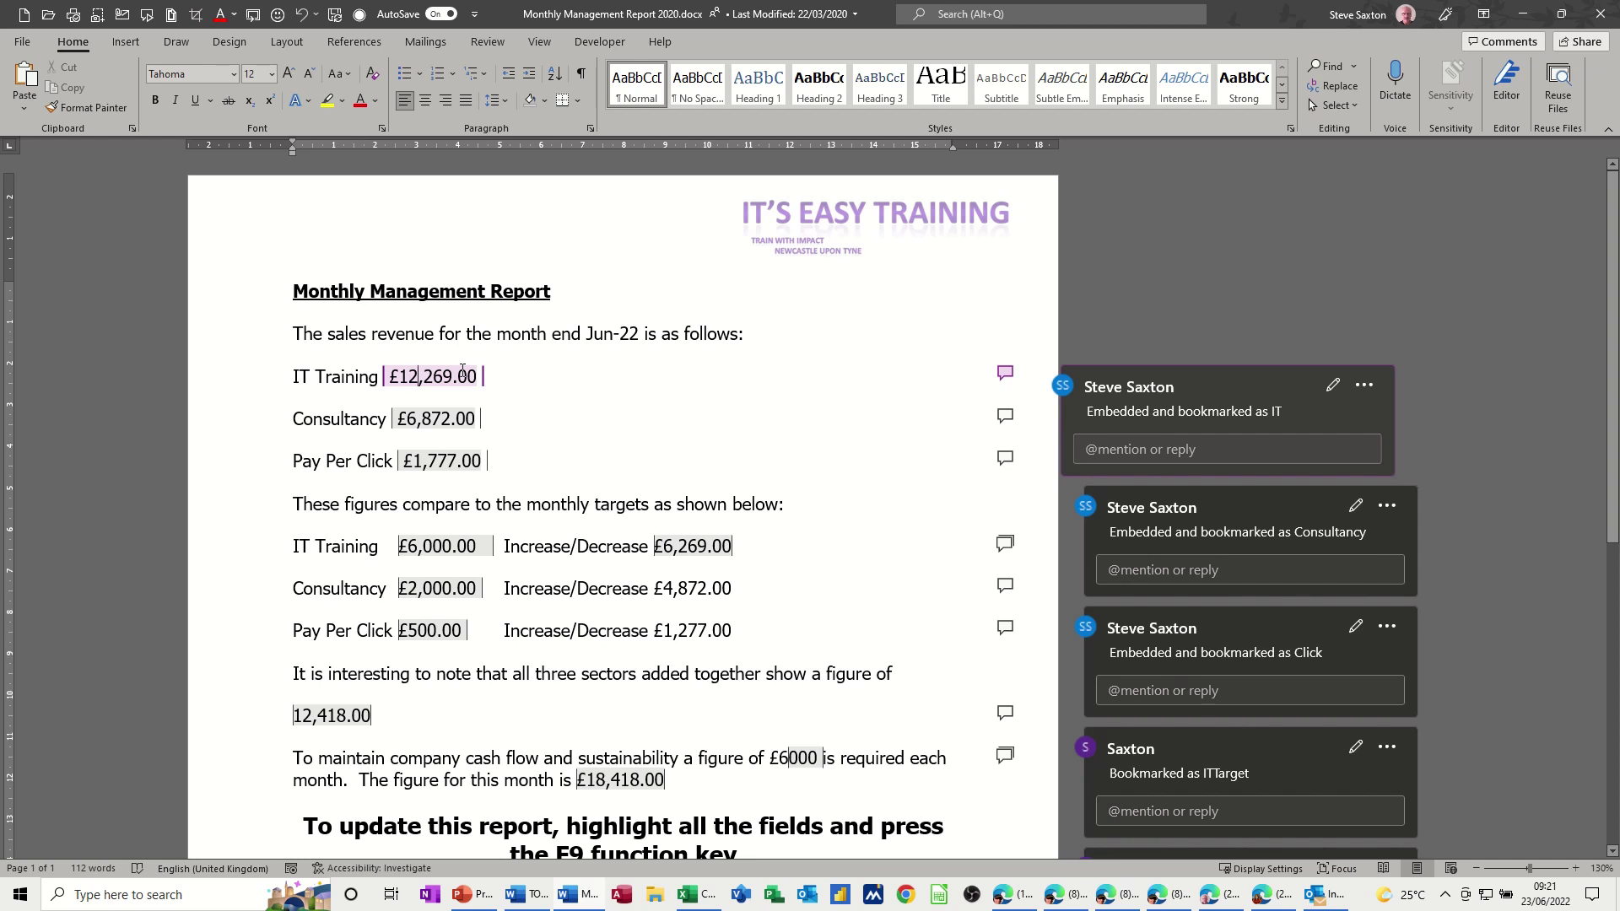
left_click(452, 419)
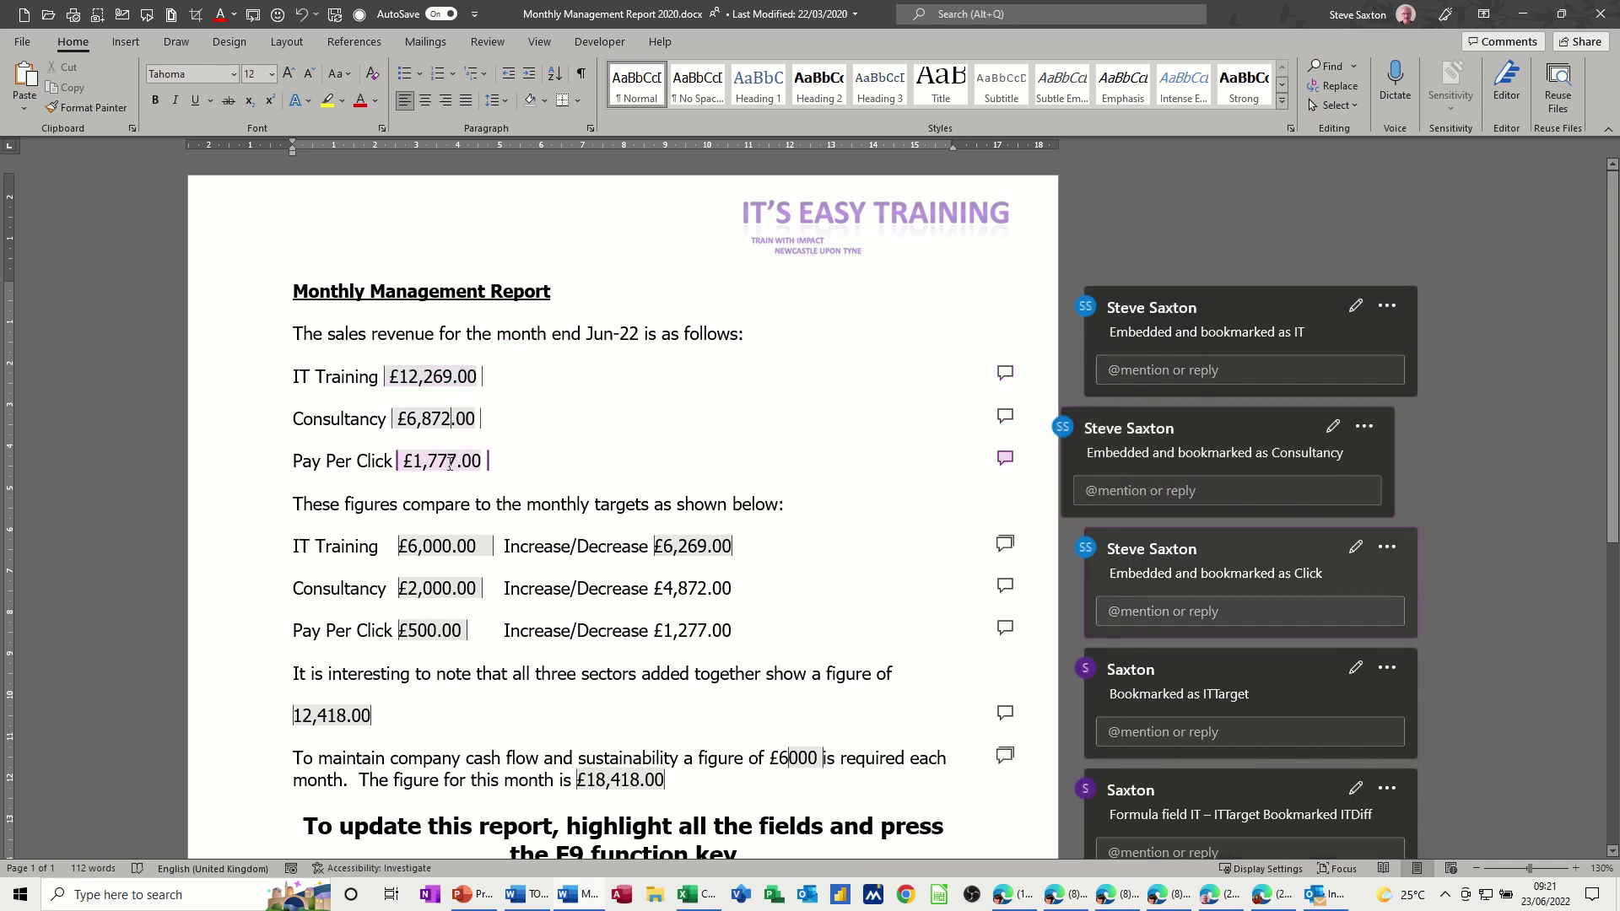
left_click(449, 461)
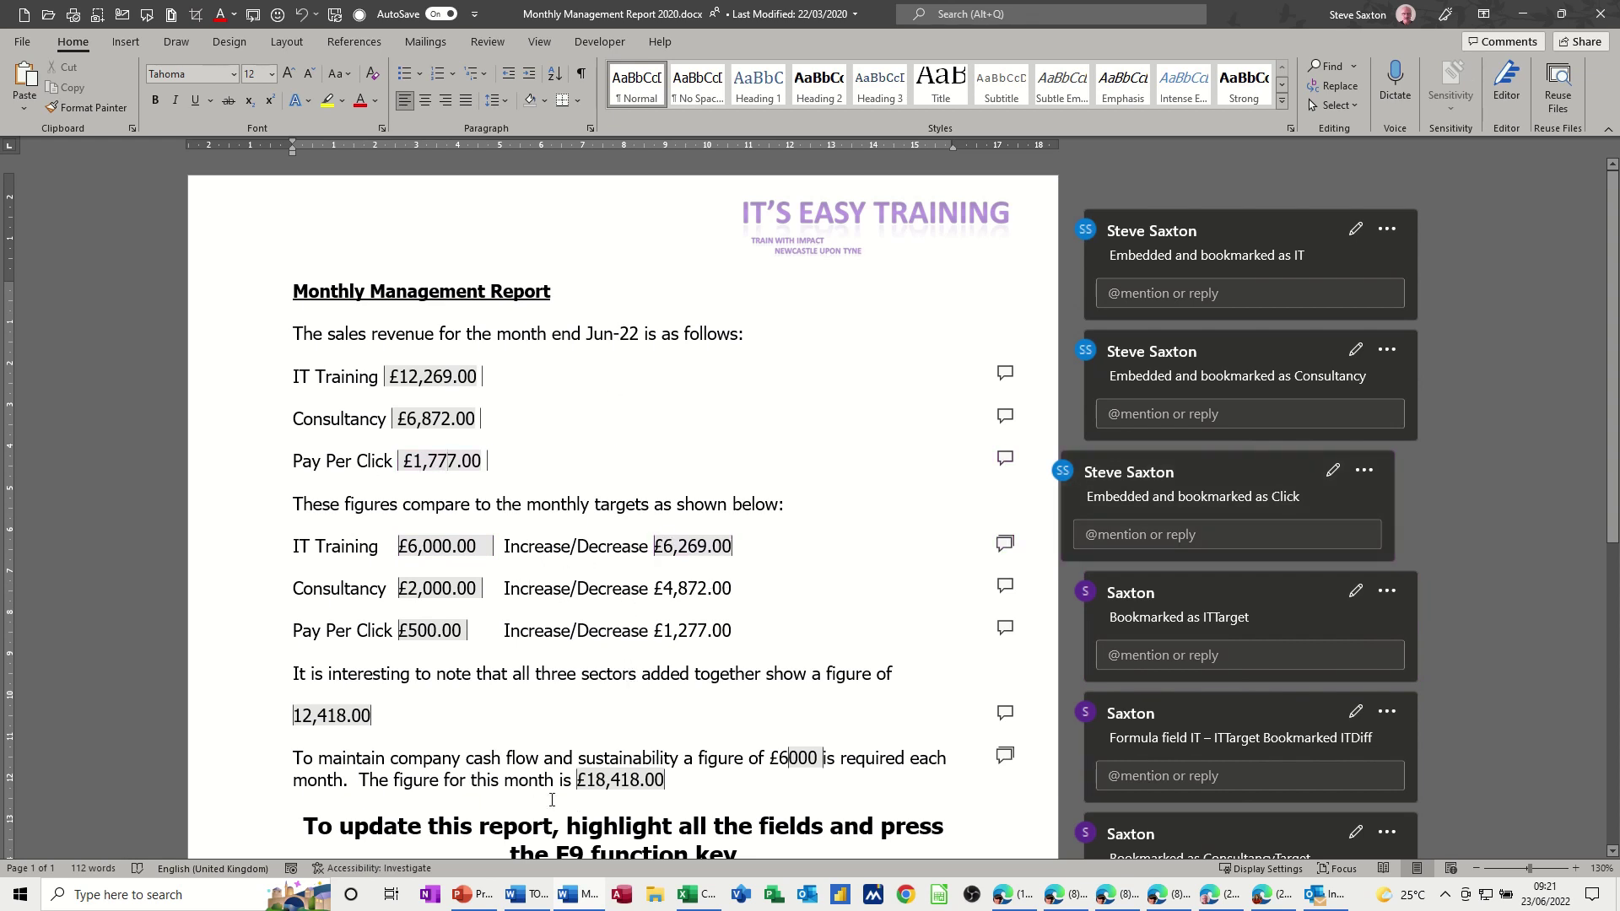
scroll(552, 631, "down", 3)
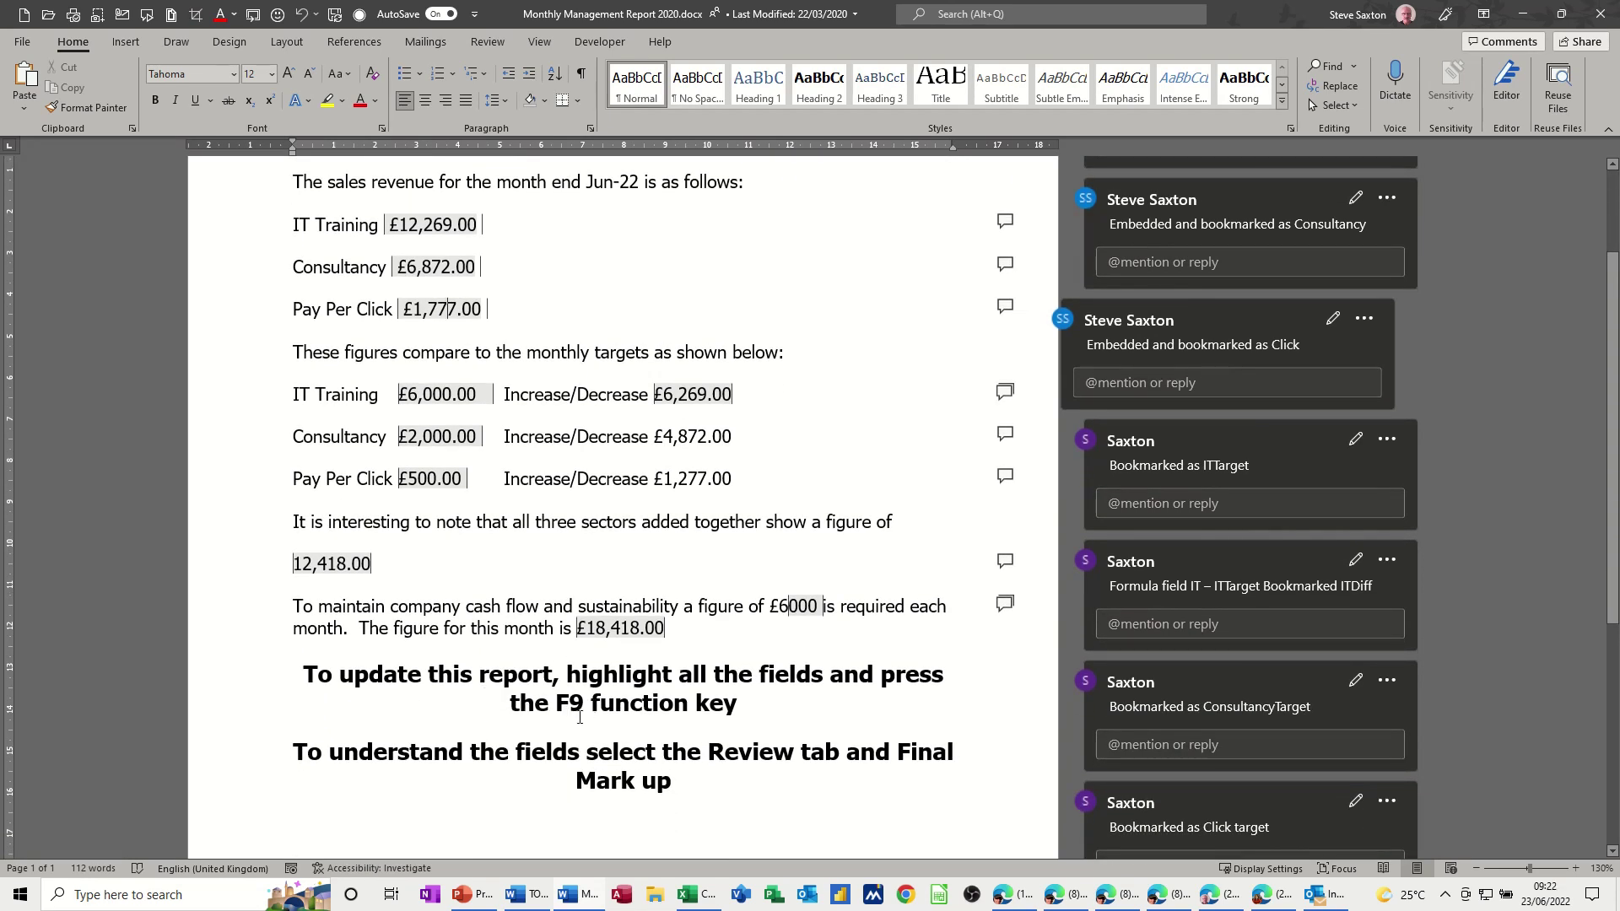
scroll(501, 364, "up", 2)
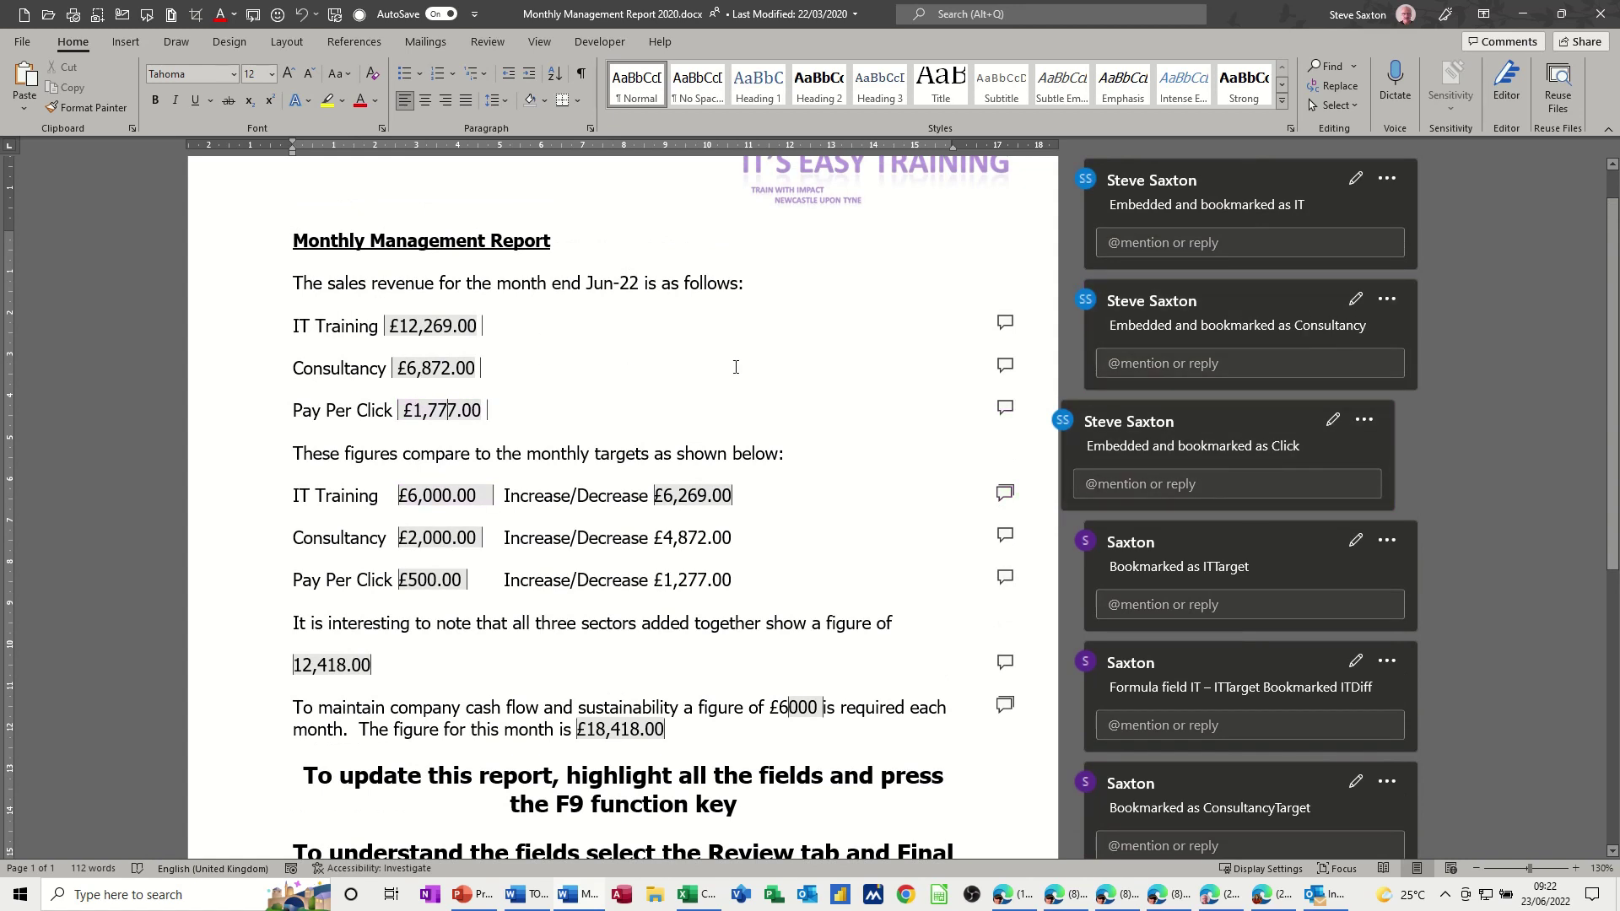
key("ctrl+n")
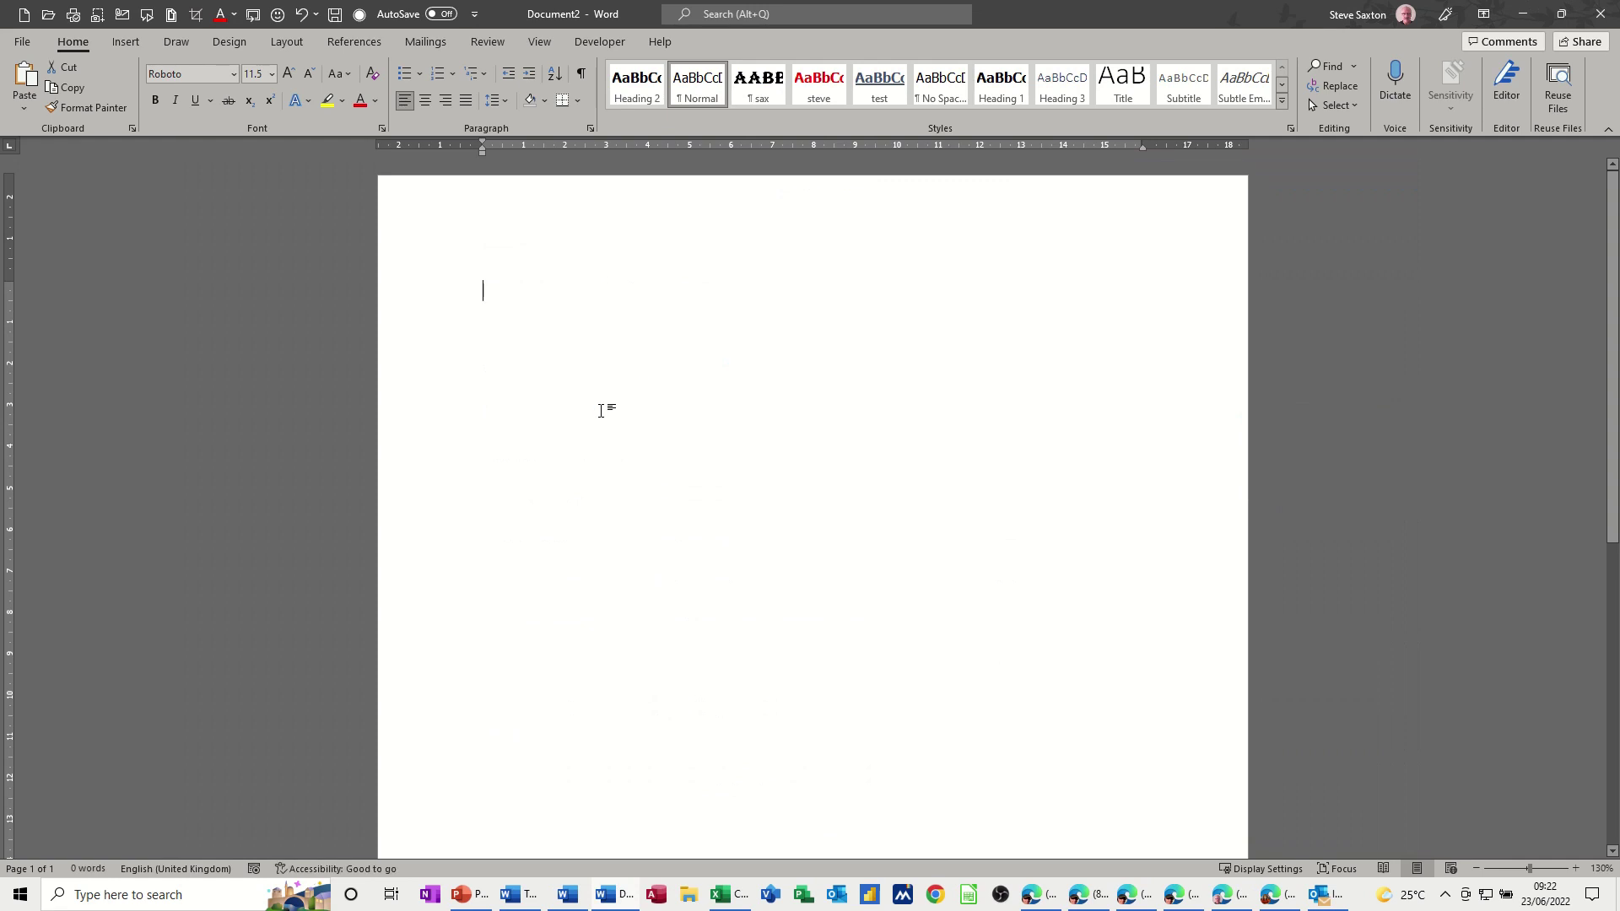
Step: Type the headings IT Training, Consultancy and Pay Per Click on three lines
left_click(721, 897)
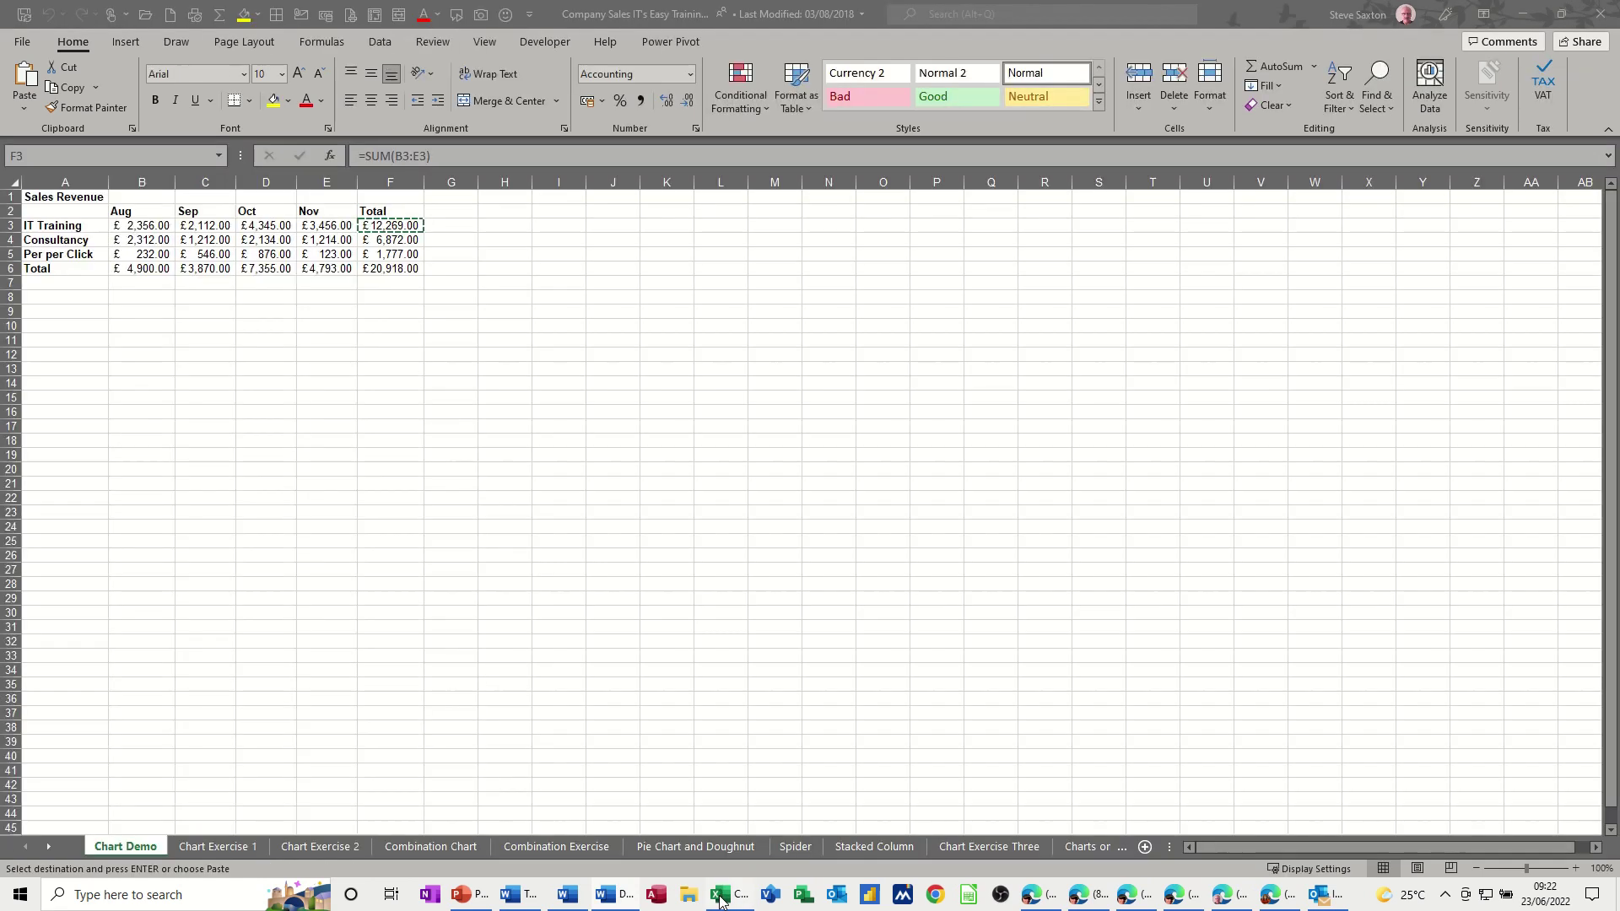
left_click(721, 899)
type("IT Trai")
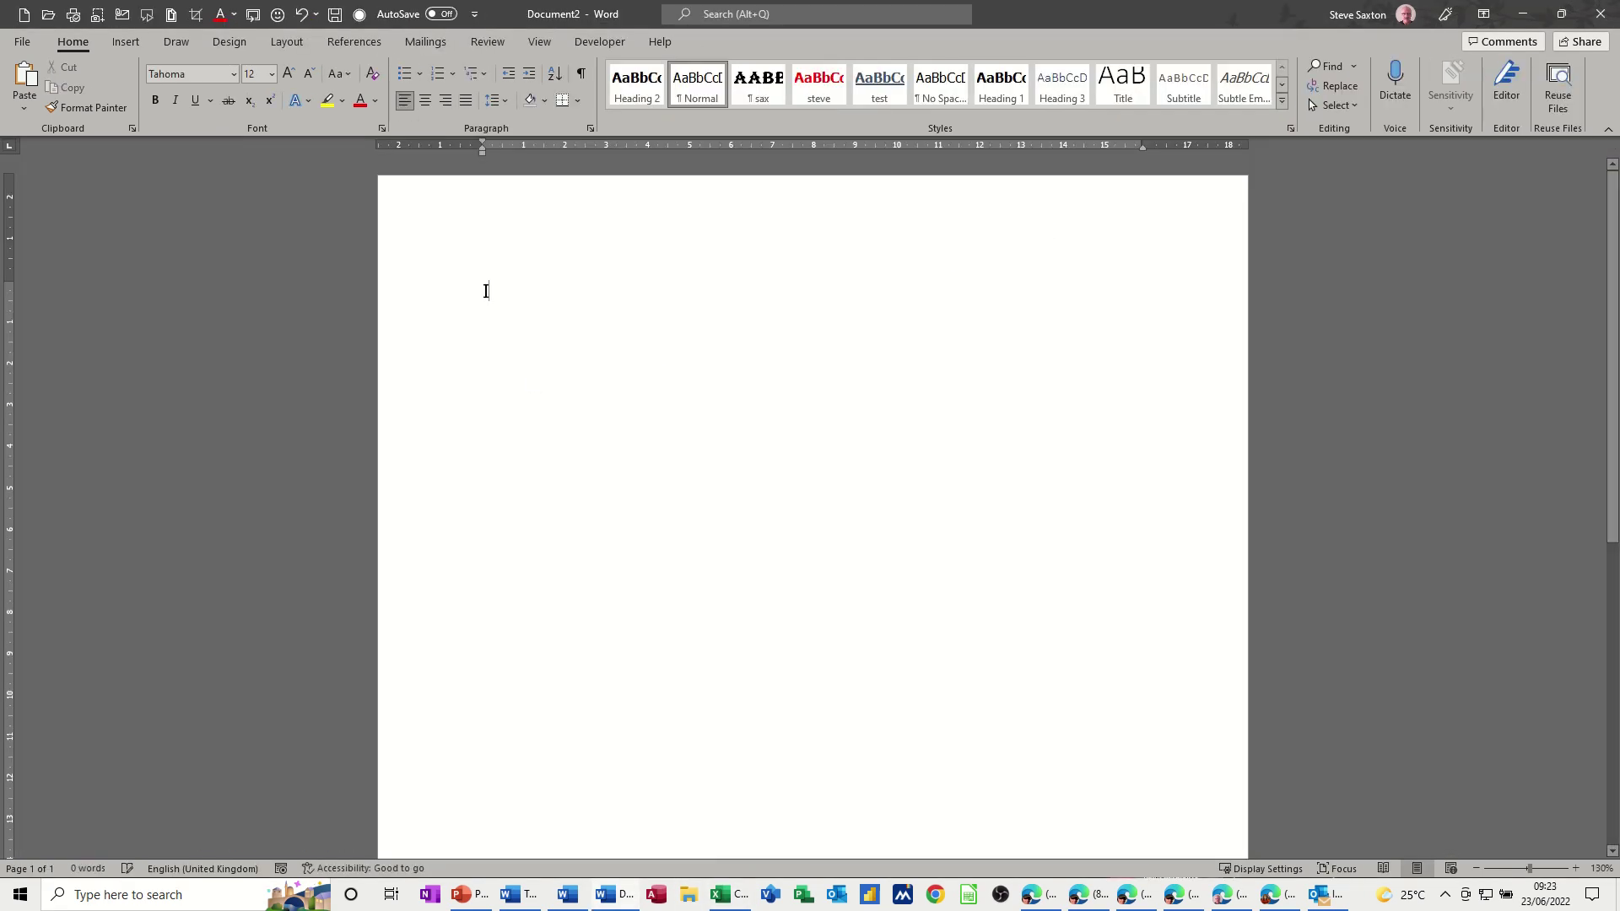
type("ning")
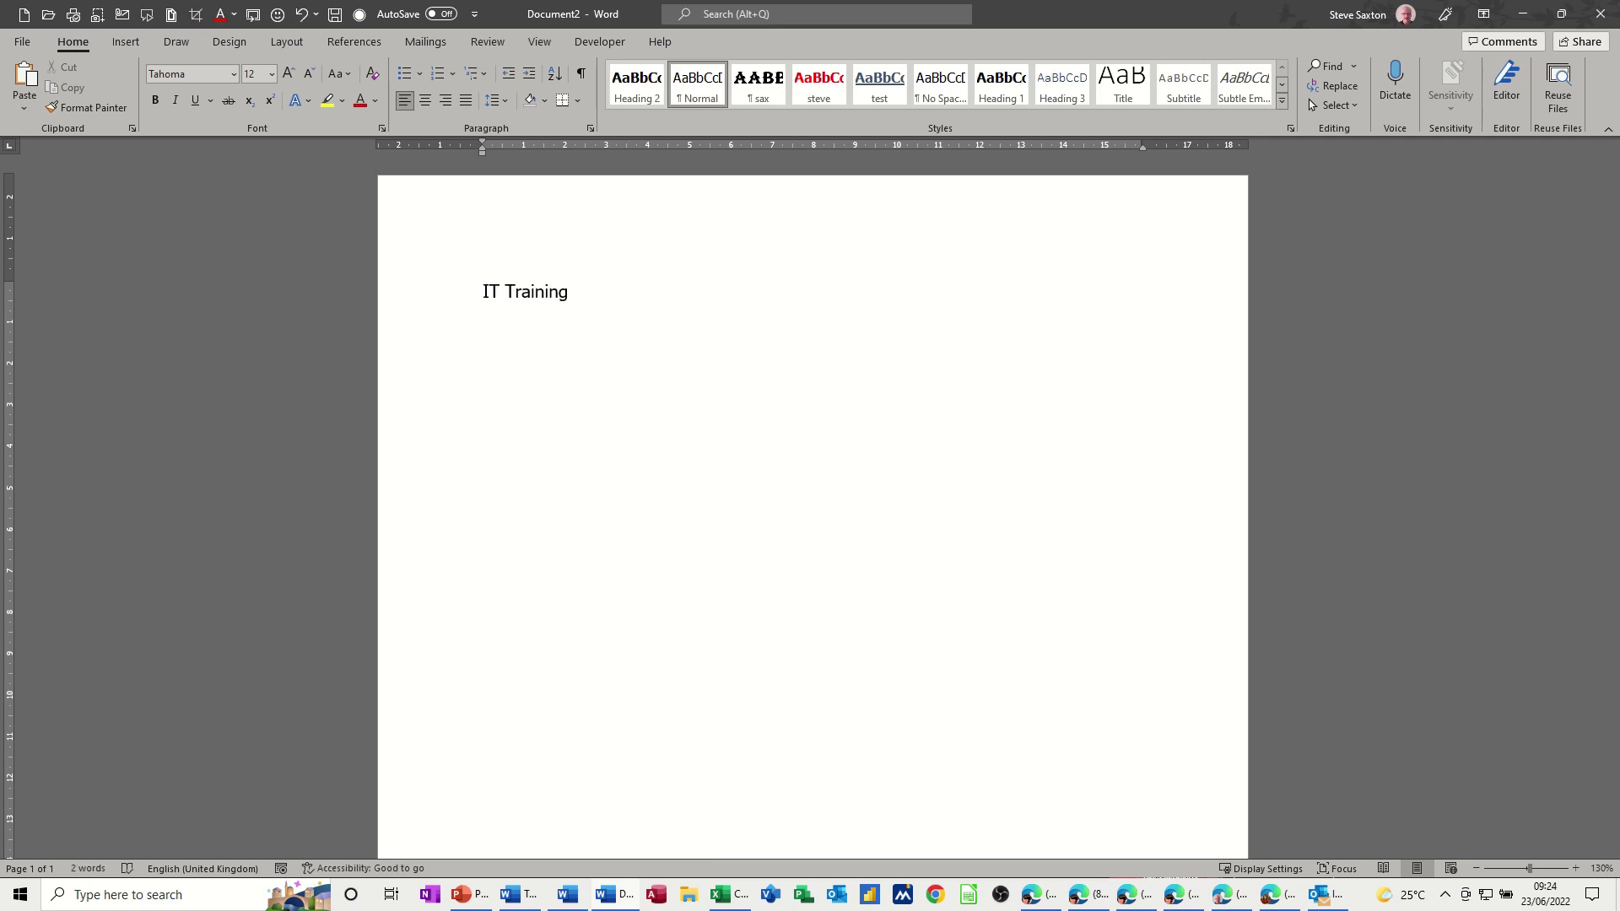
key("Return")
type("Consultancy")
key("Return")
type("Pay Pe")
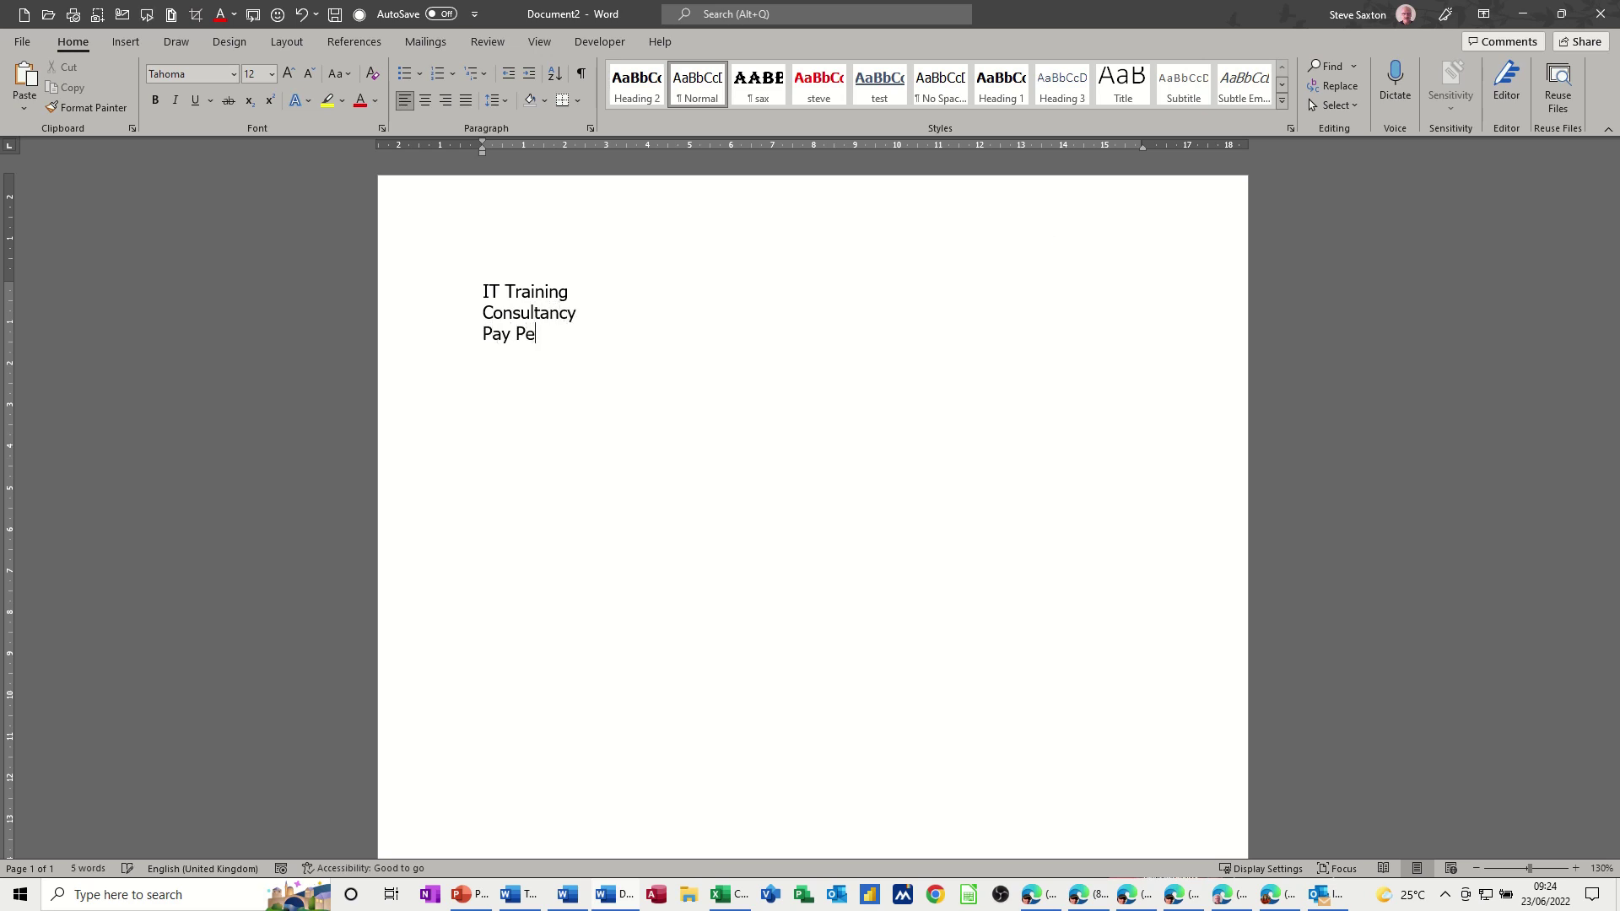
type("r Click")
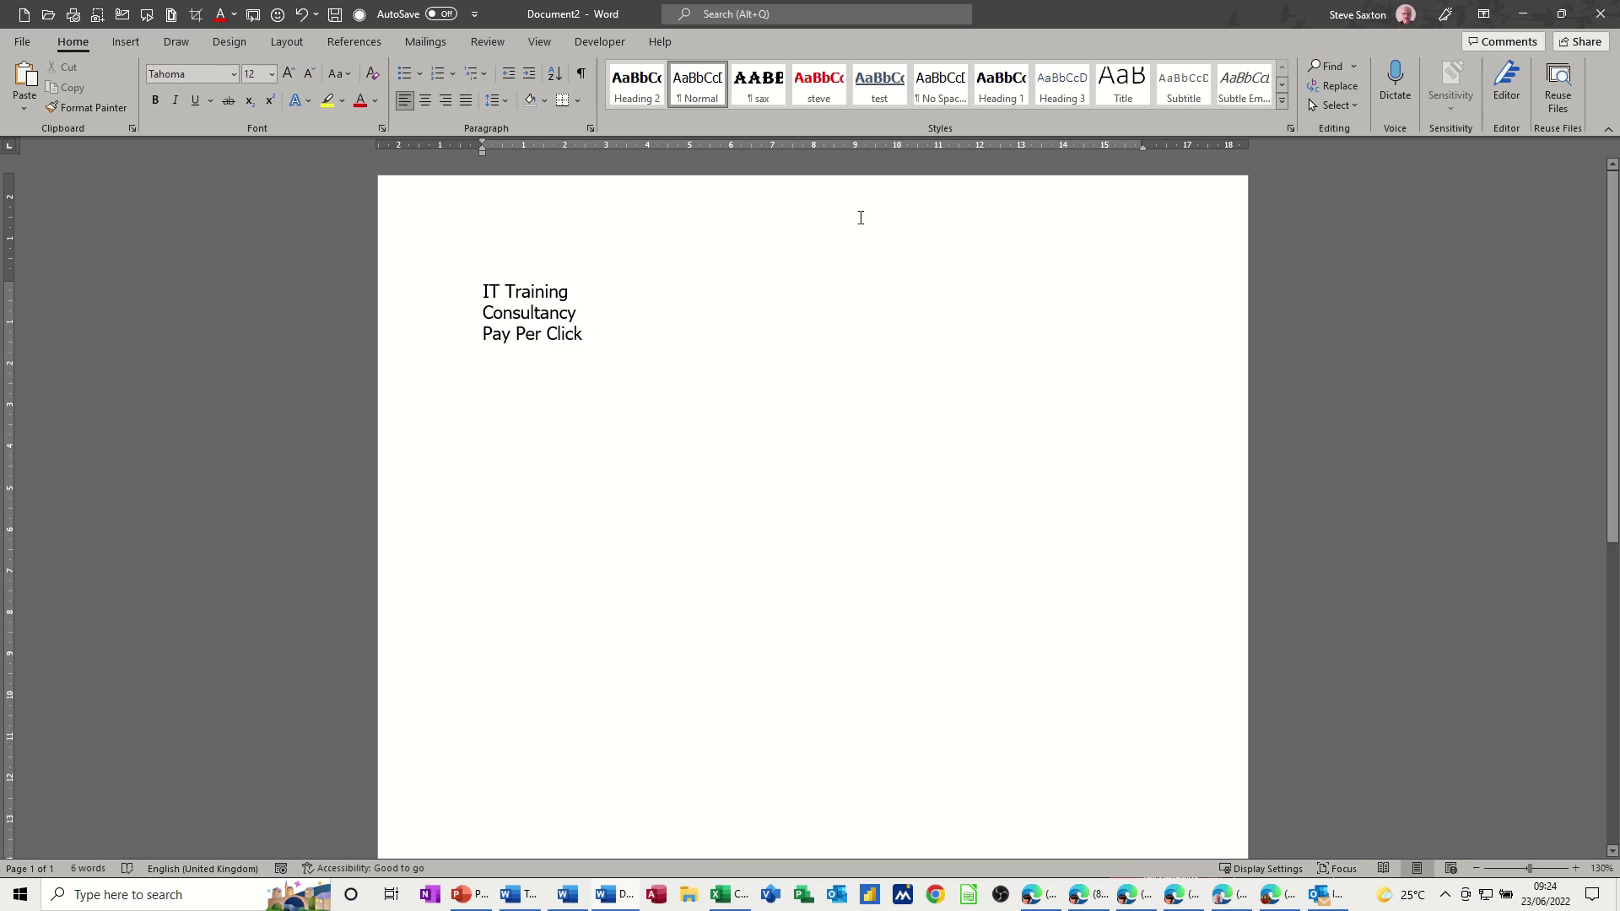
Step: Set a 5 cm left tab and tab across after IT Training
left_click(635, 284)
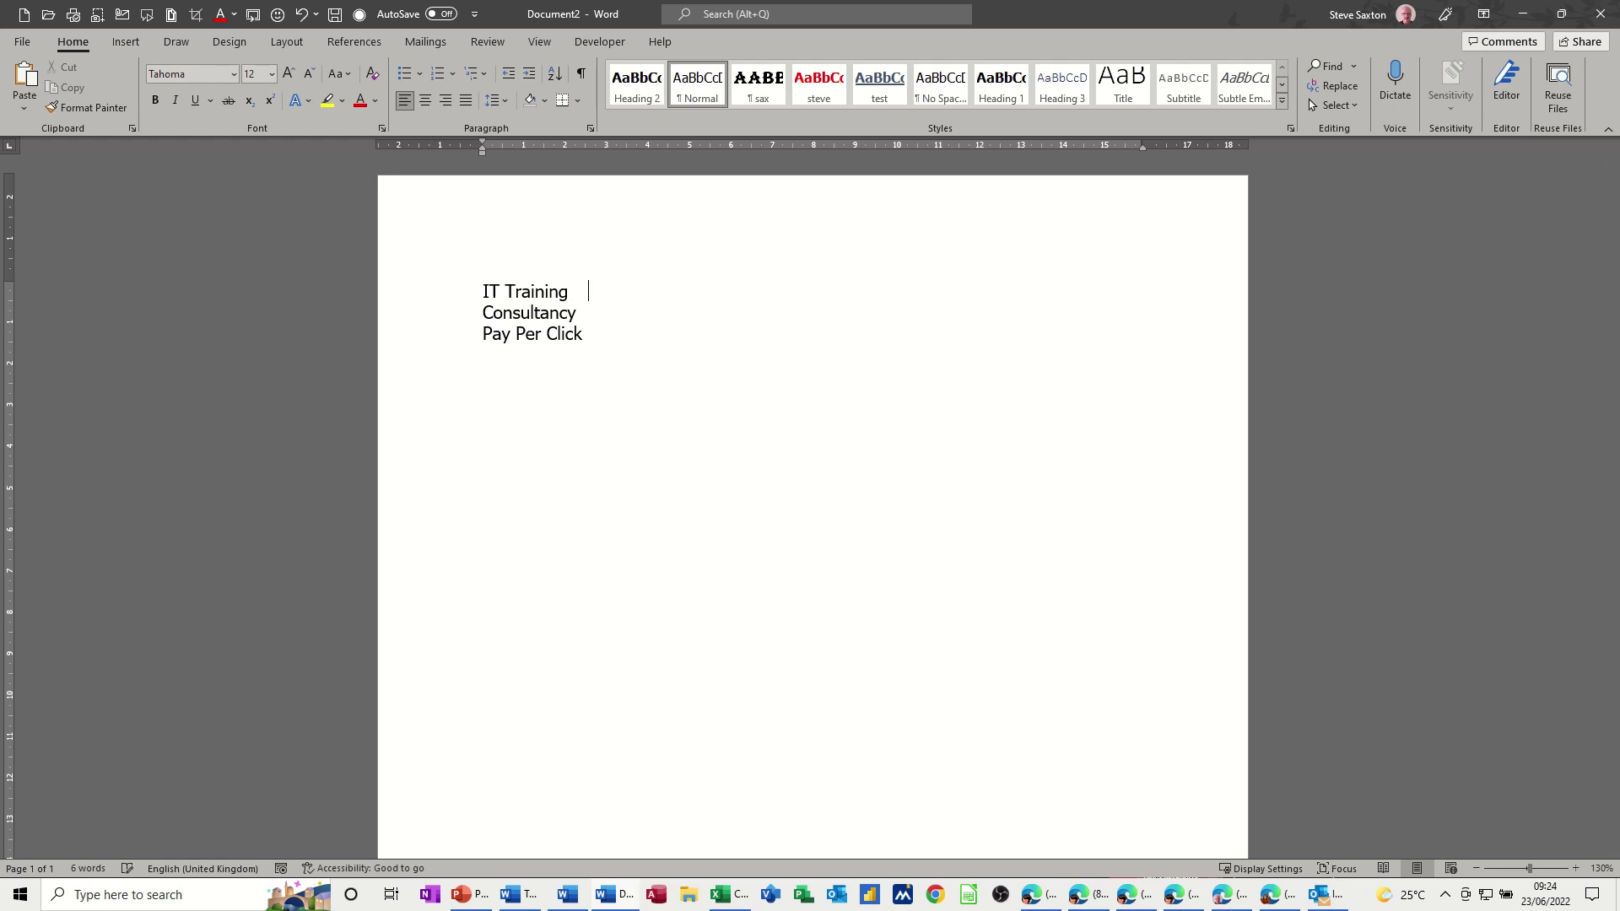
left_click(690, 149)
key("Tab")
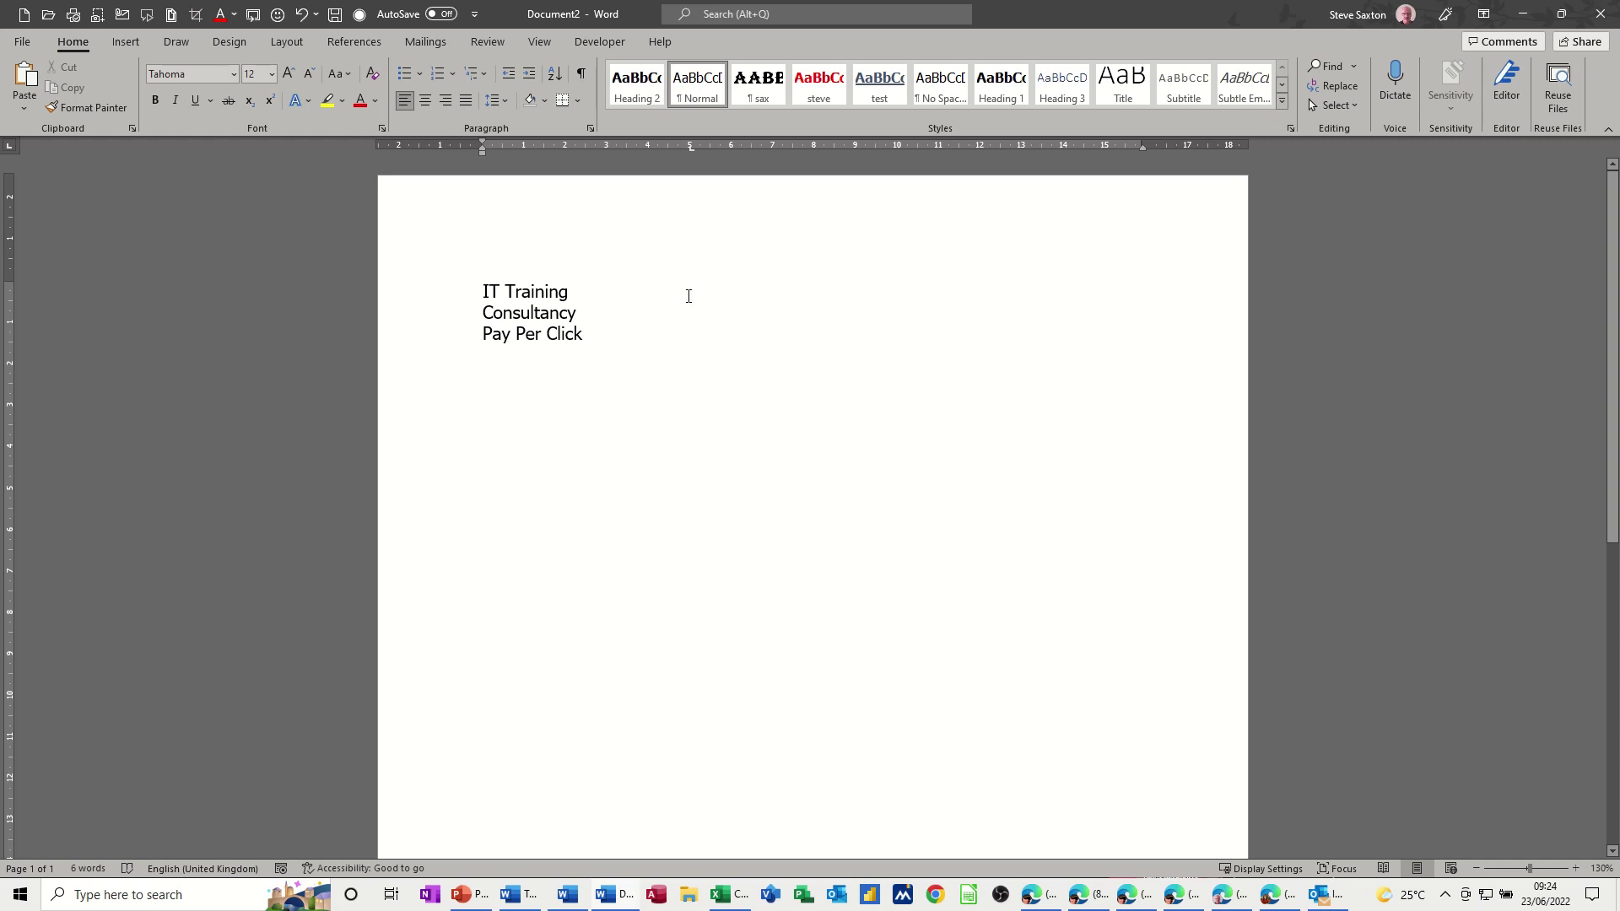
Step: Copy the IT Training total from cell F3 in the Company Sales workbook
left_click(725, 896)
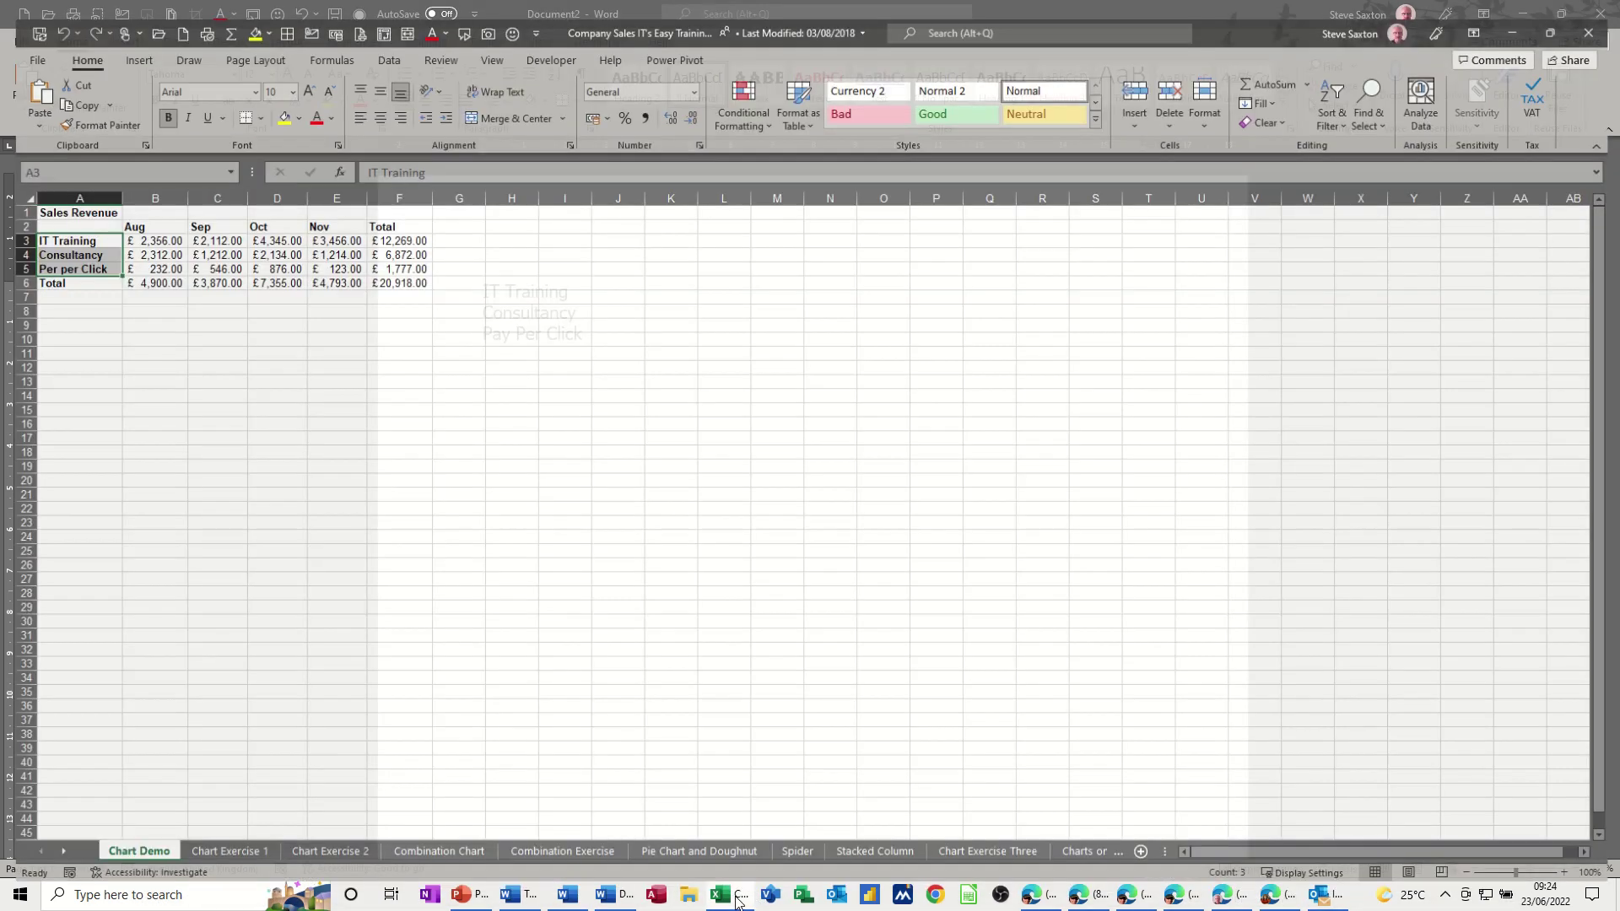
left_click(389, 226)
right_click(389, 227)
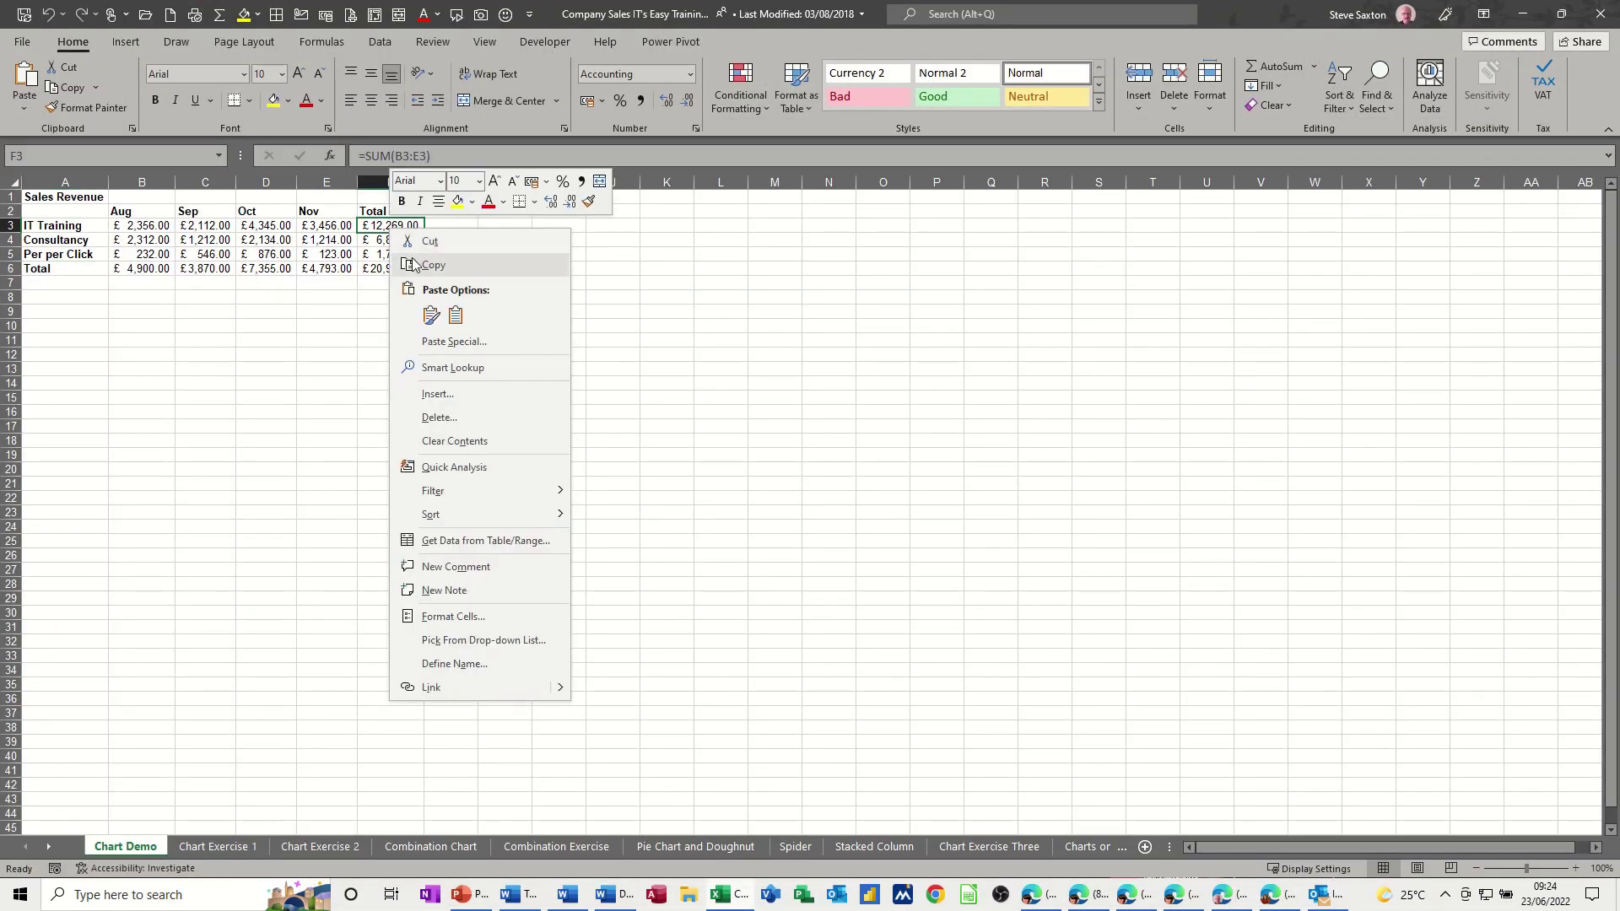
left_click(416, 262)
key("alt+Tab")
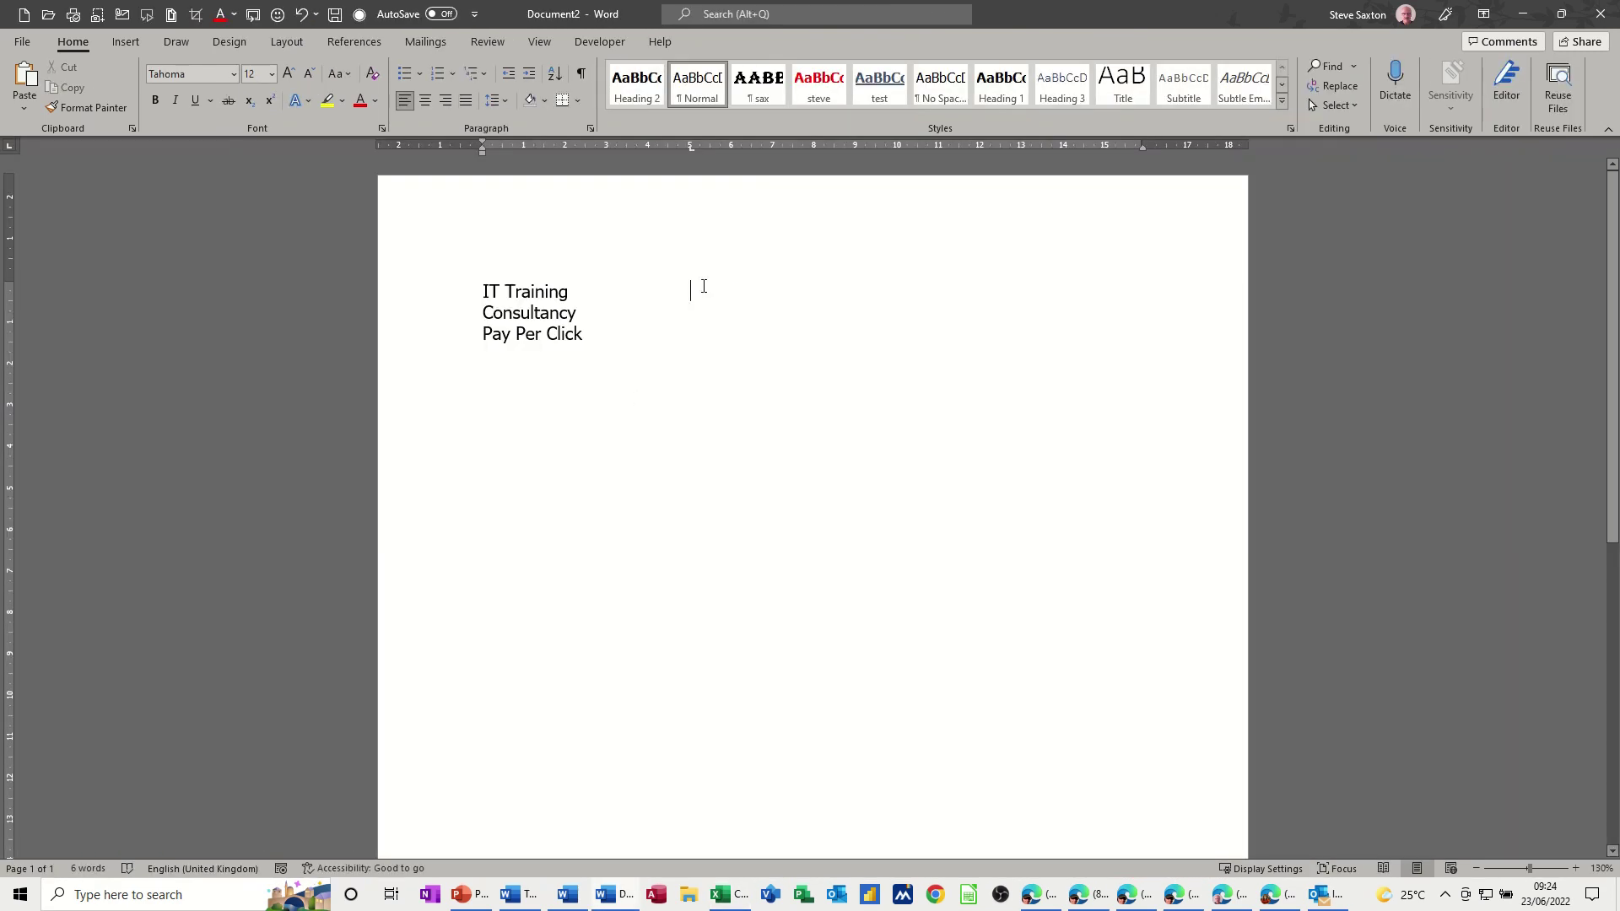
Step: Paste-link the copied total as Formatted Text (RTF), showing £12,269.00 beside IT Training
left_click(25, 110)
left_click(68, 183)
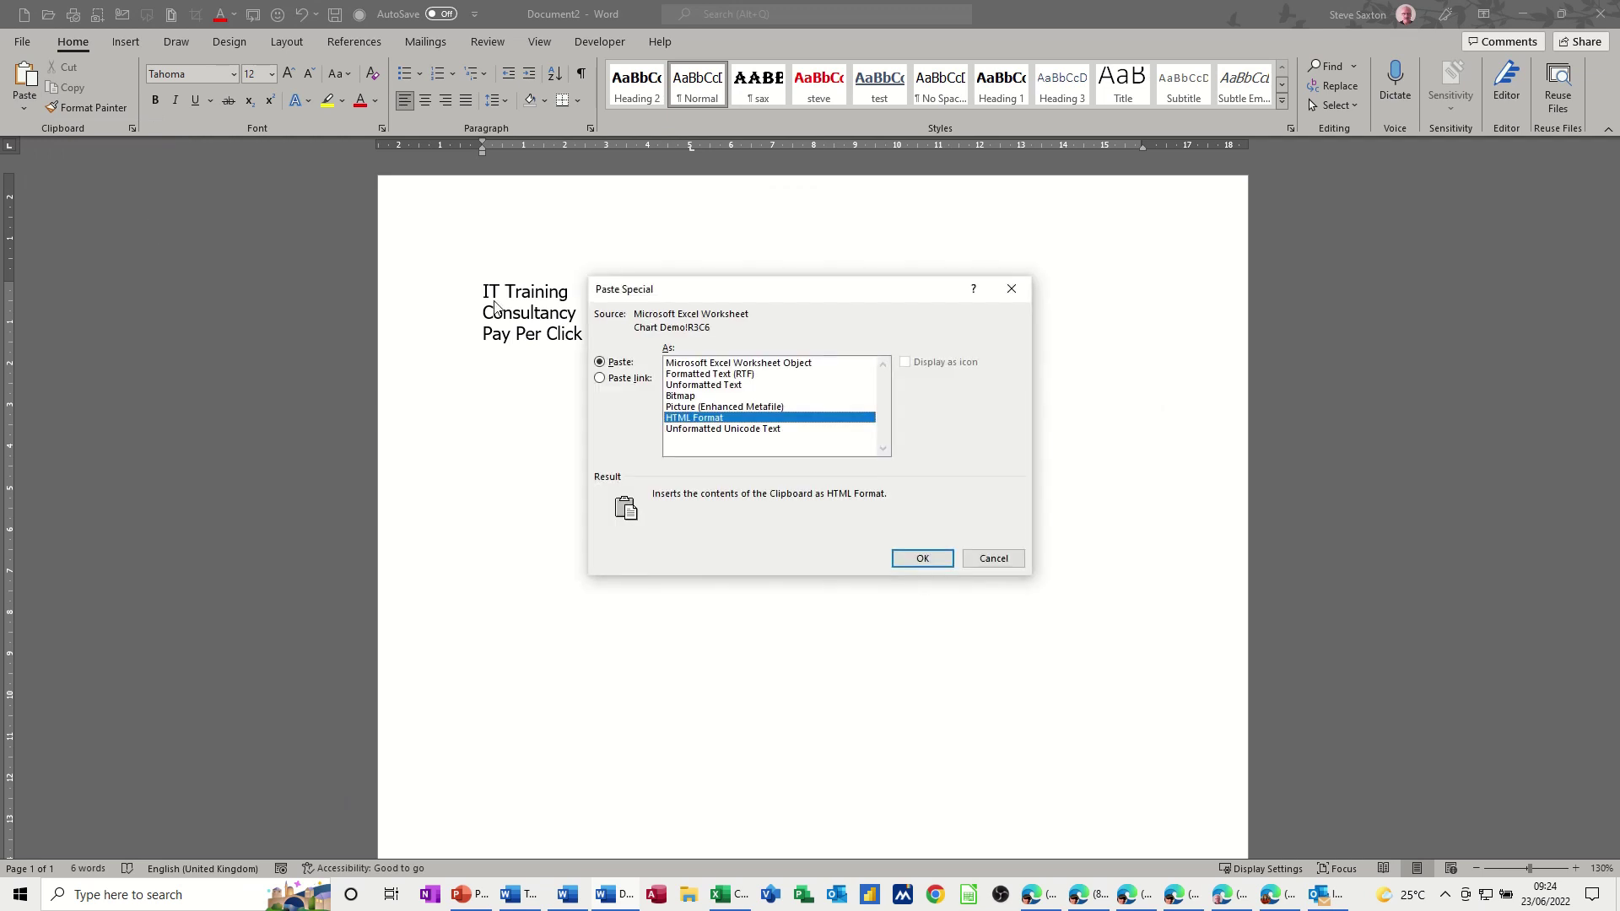
left_click(600, 378)
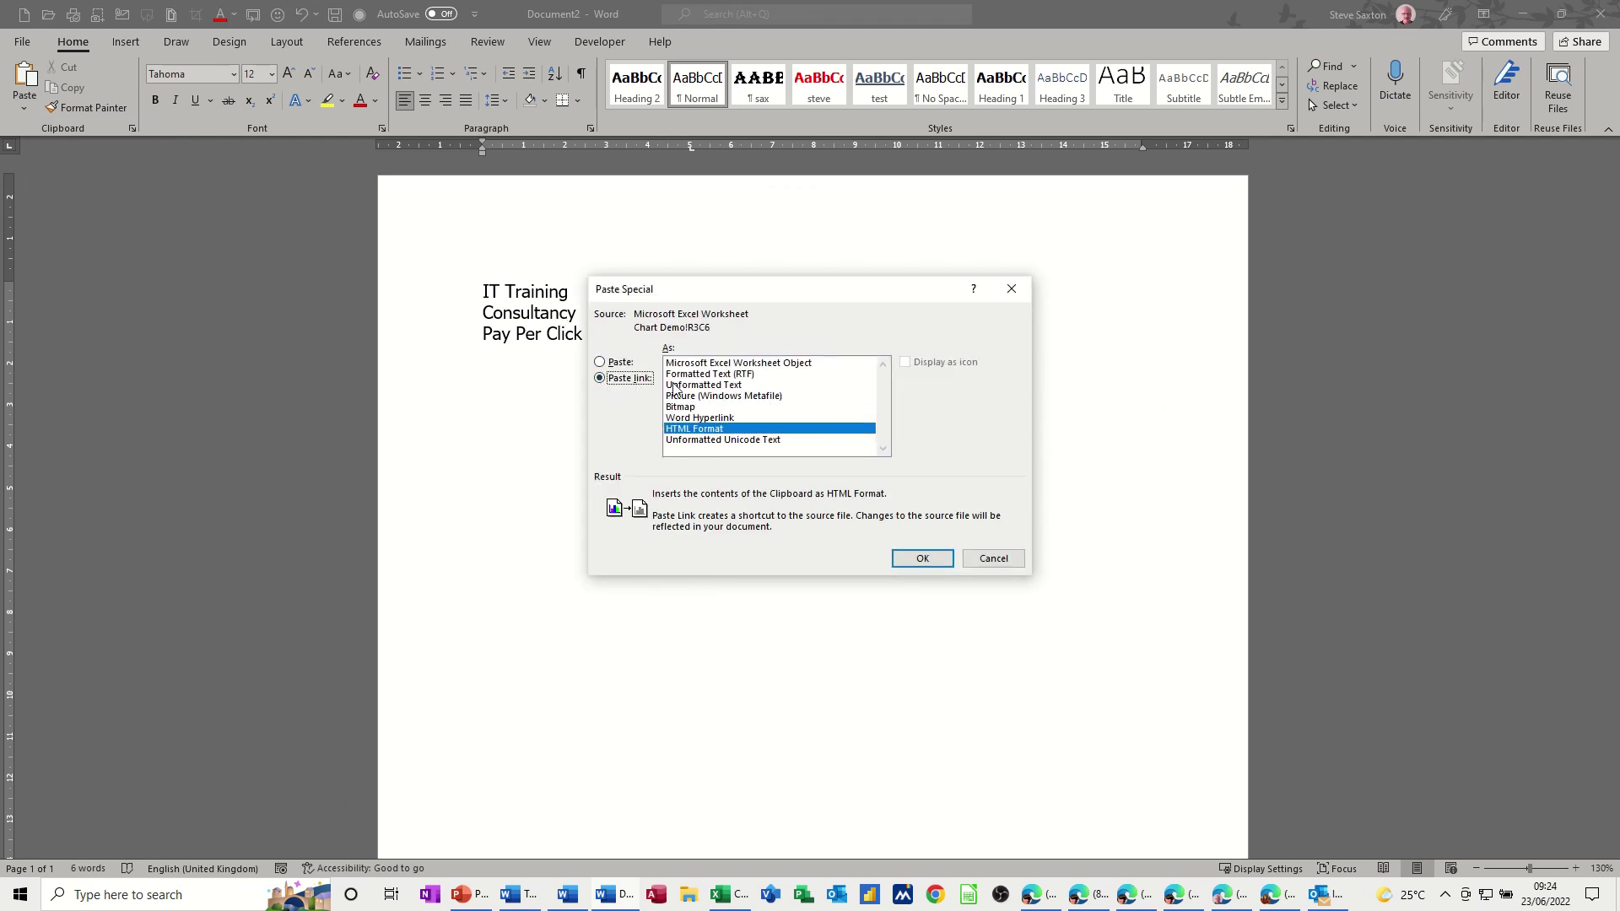
left_click(711, 375)
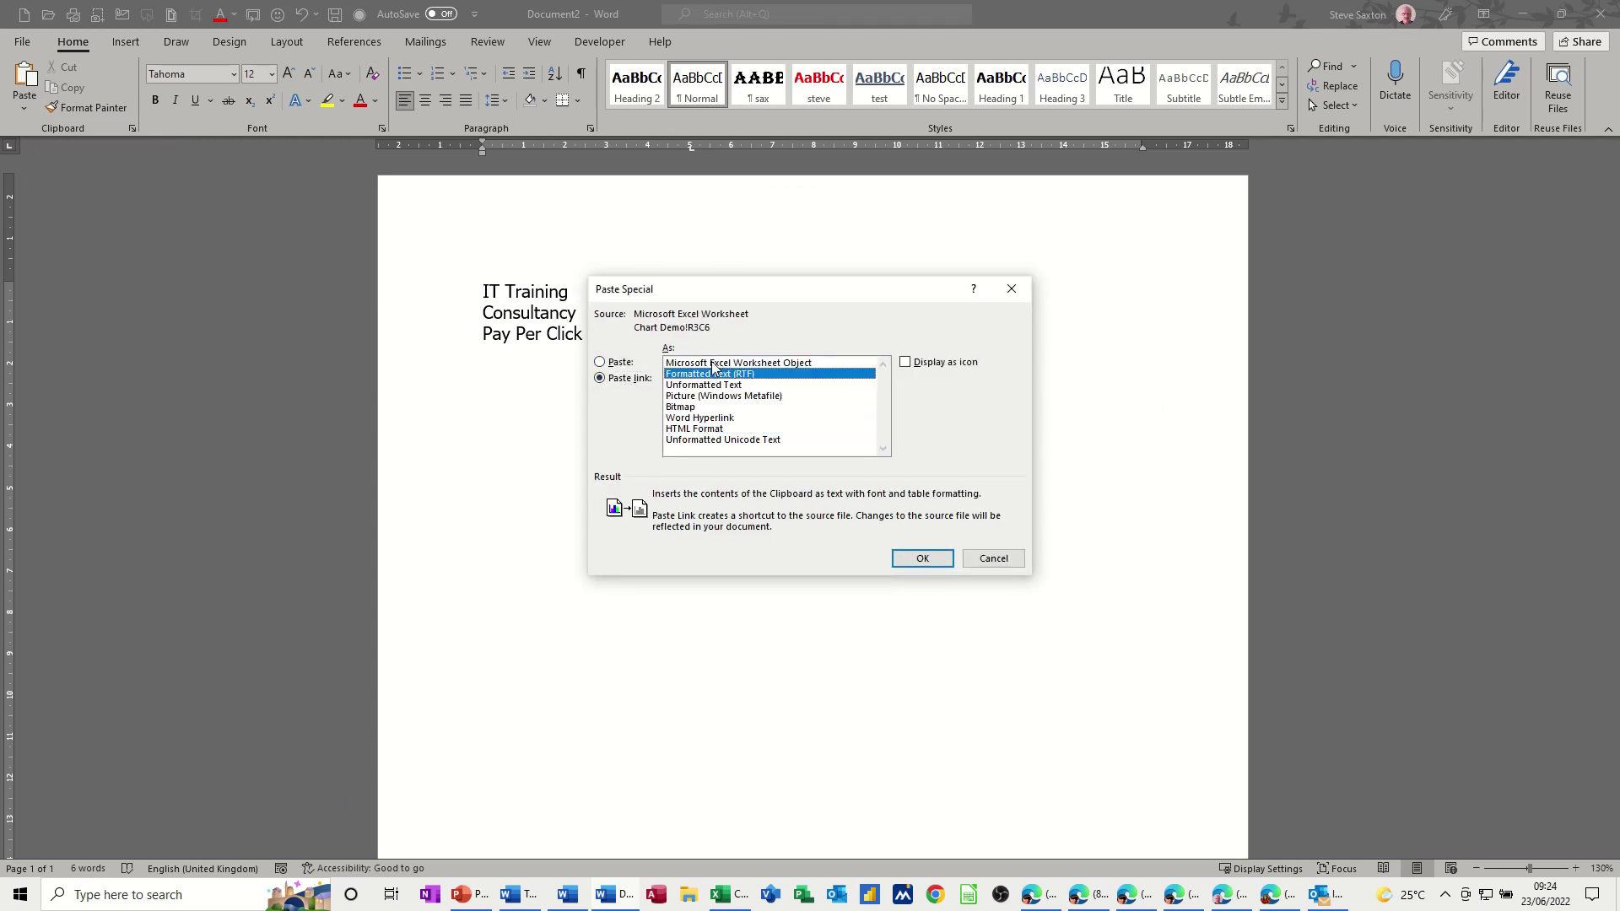
left_click(922, 558)
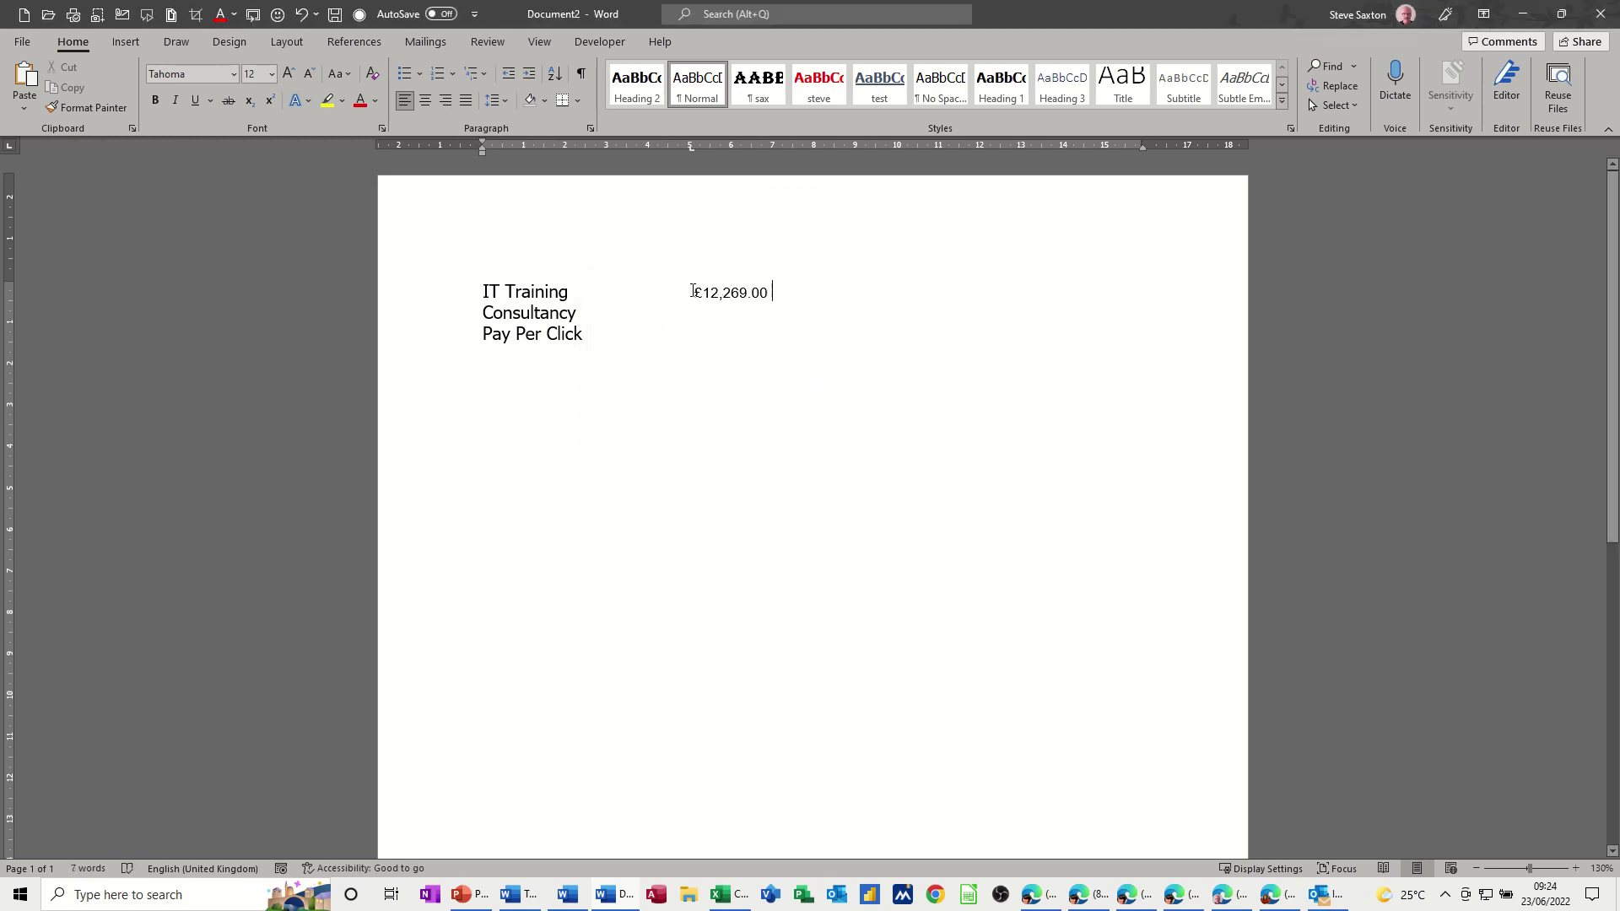
Step: Select the whole linked £12,269.00 amount beside IT Training
left_click_drag(693, 291, 780, 291)
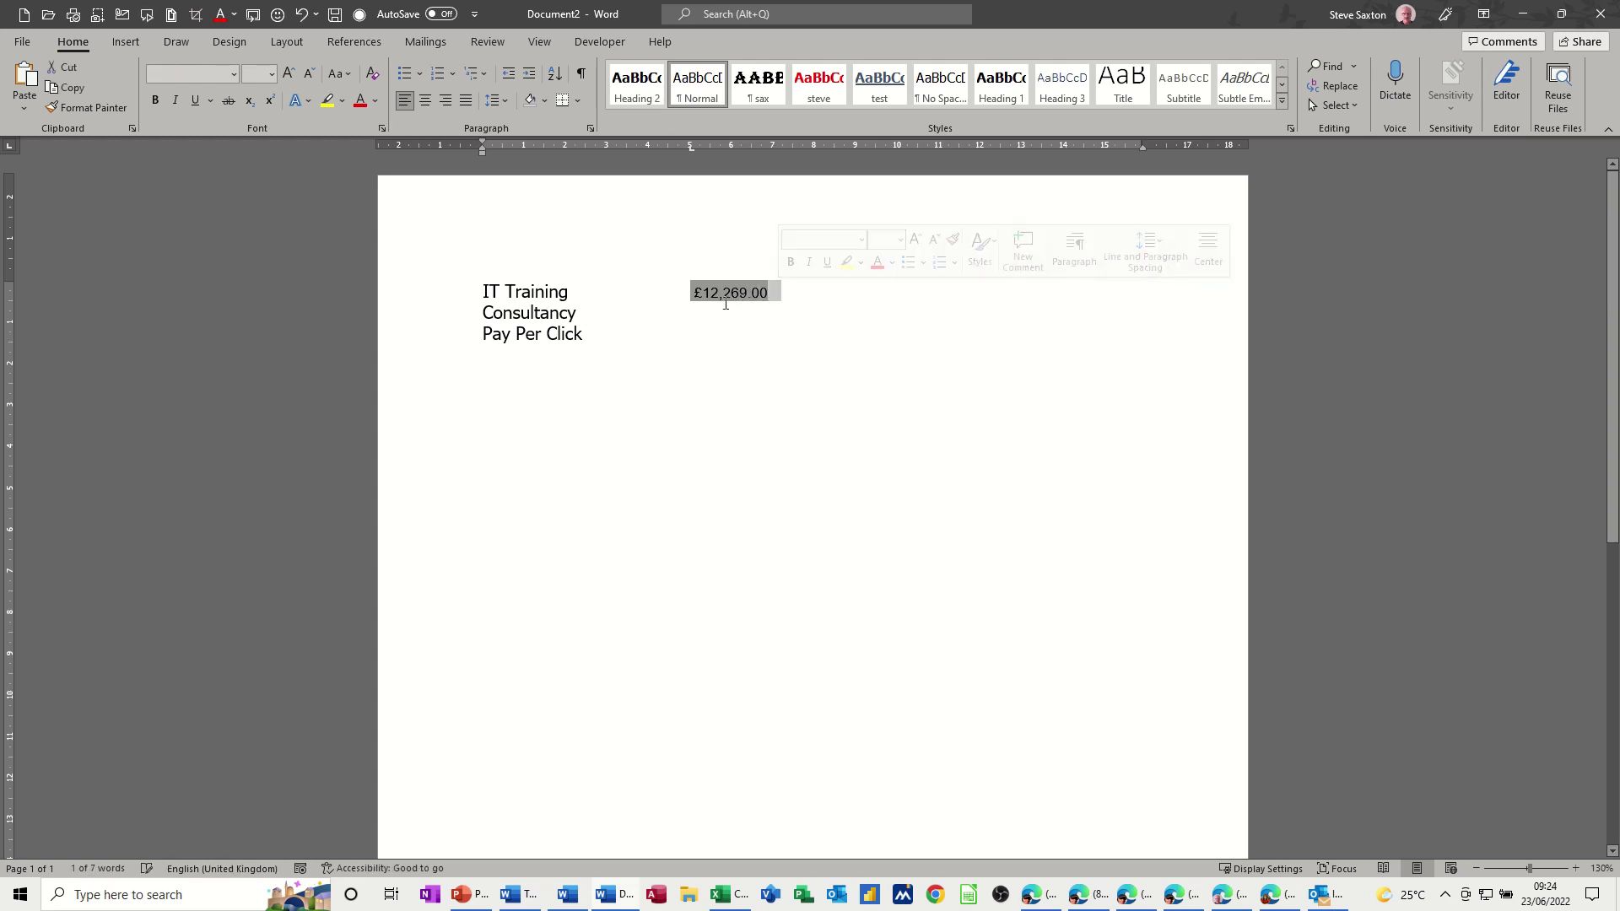
left_click(739, 301)
double_click(736, 291)
left_click(734, 318)
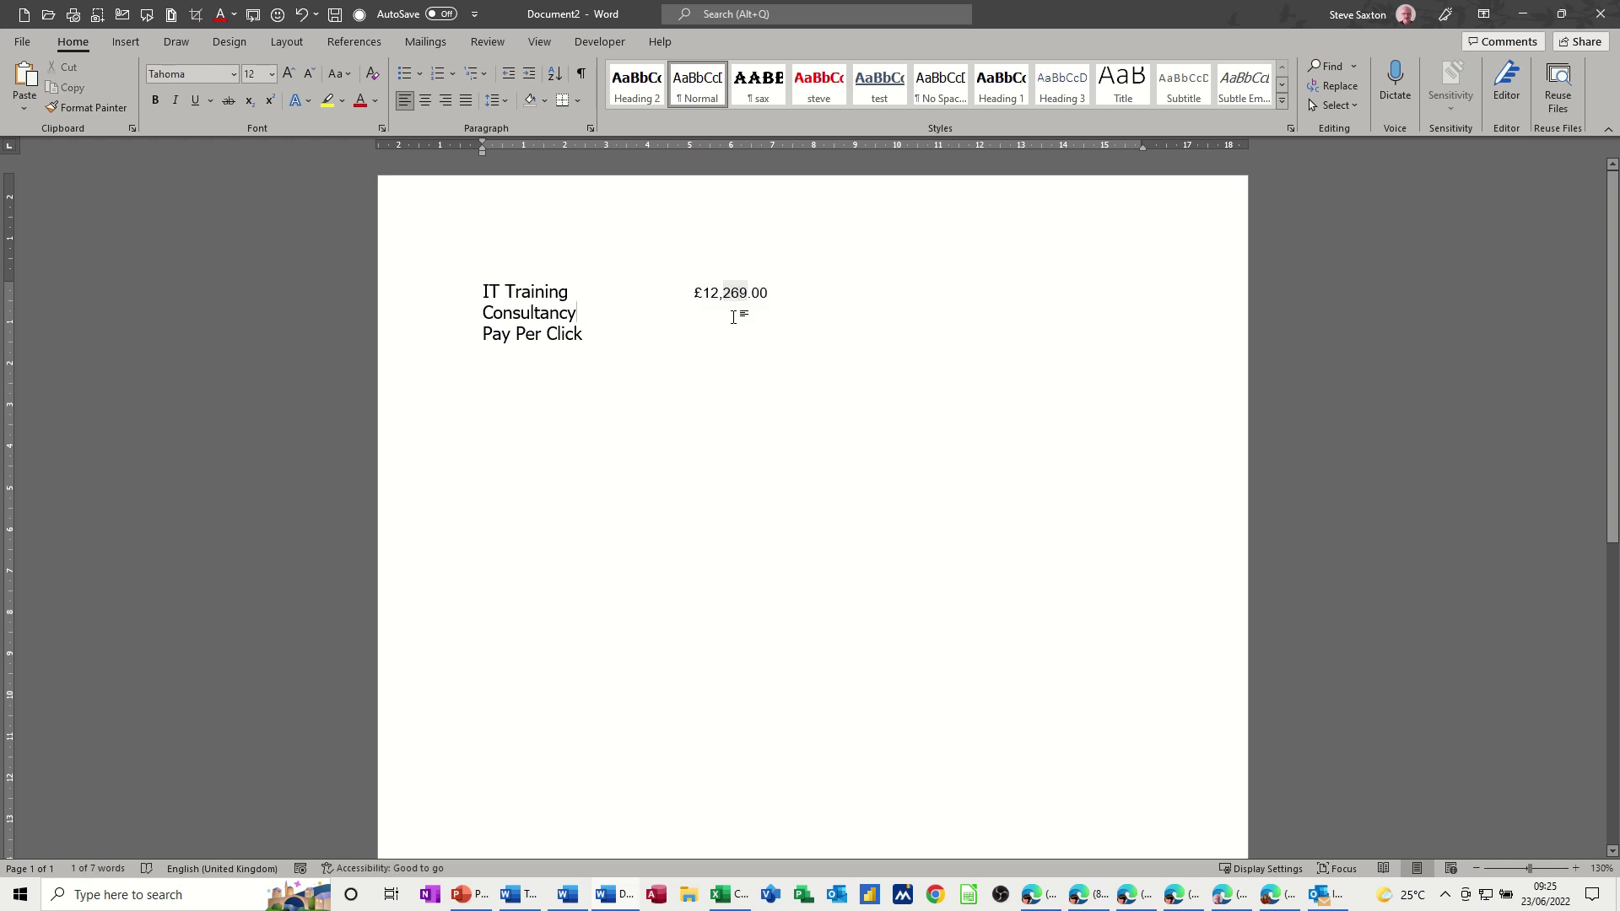
double_click(725, 292)
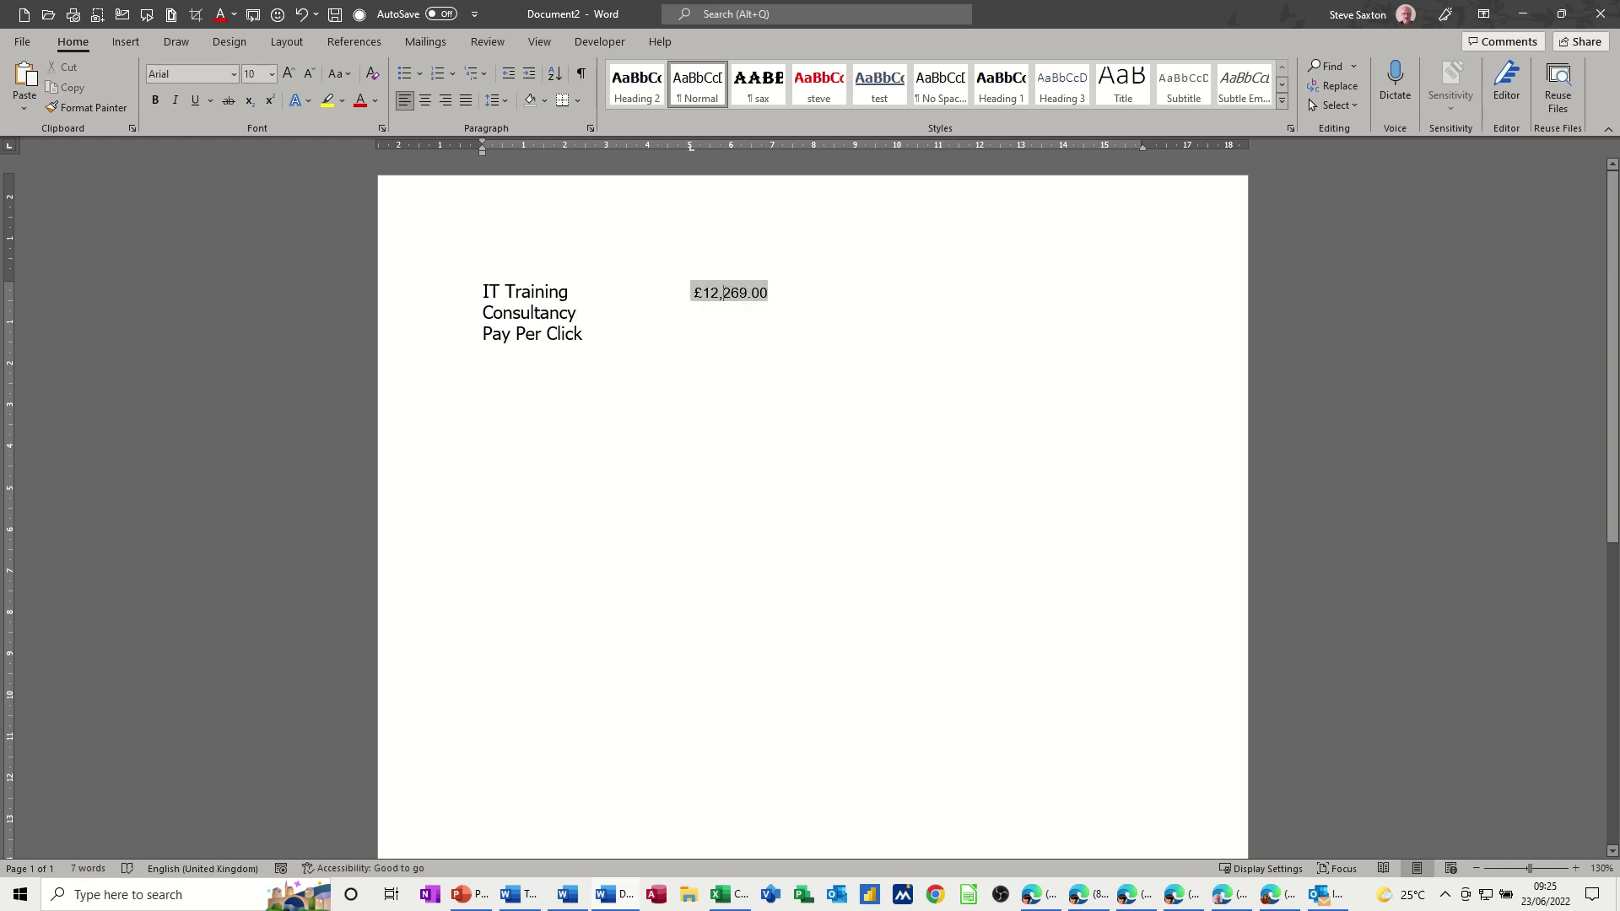
key("End")
left_click_drag(693, 295, 774, 295)
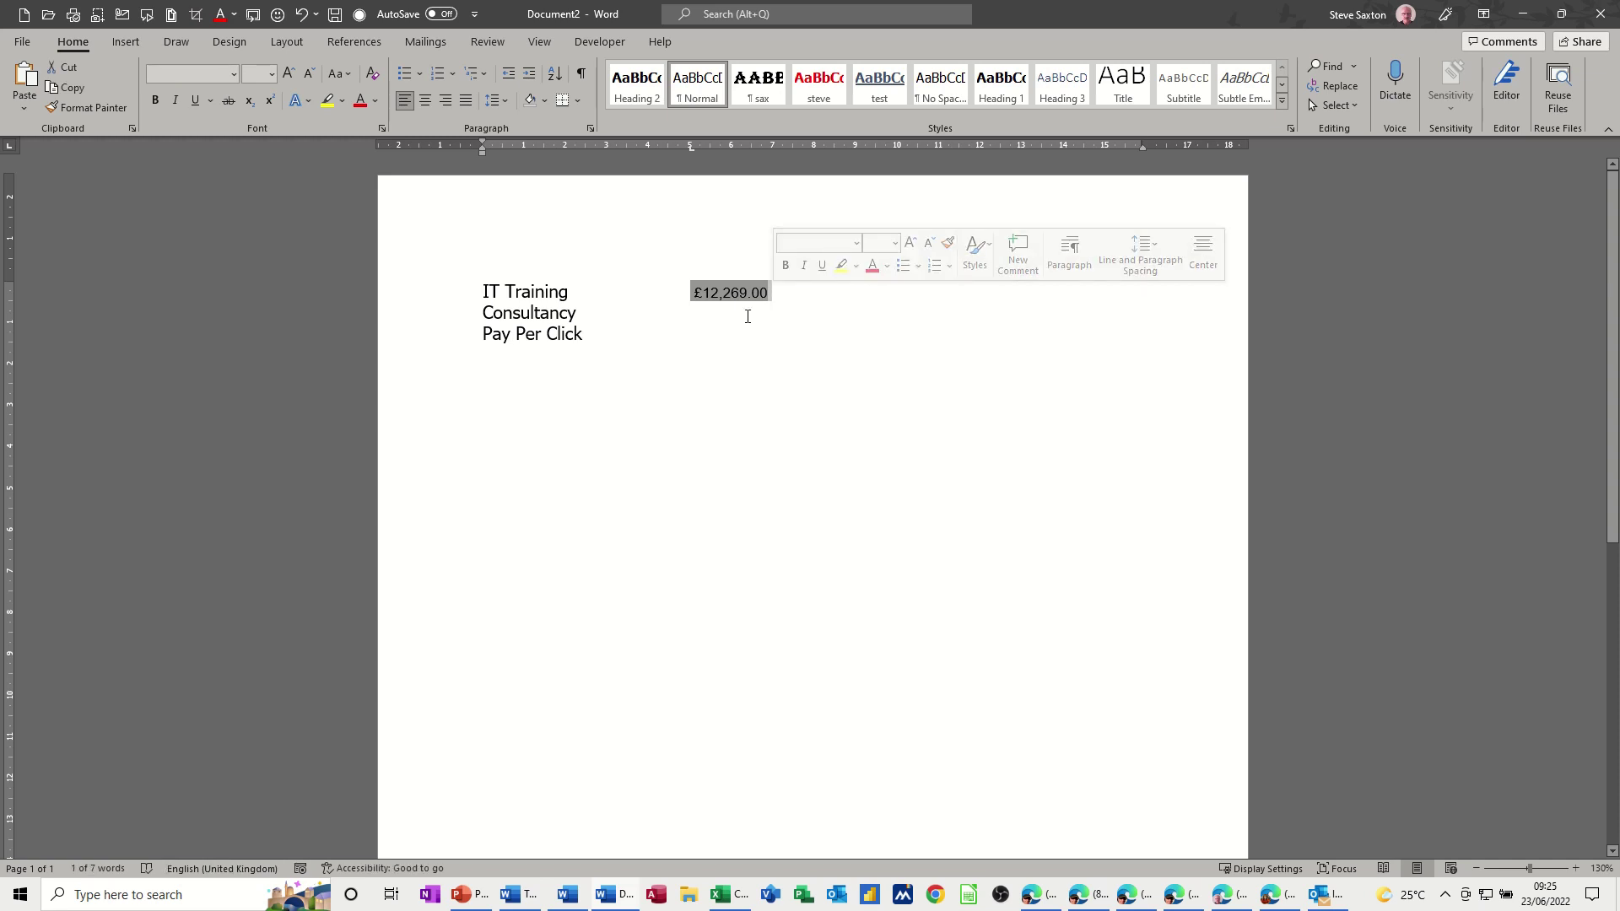
Step: Add a bookmark named IT on the selected £12,269.00 amount
left_click(127, 42)
left_click(791, 84)
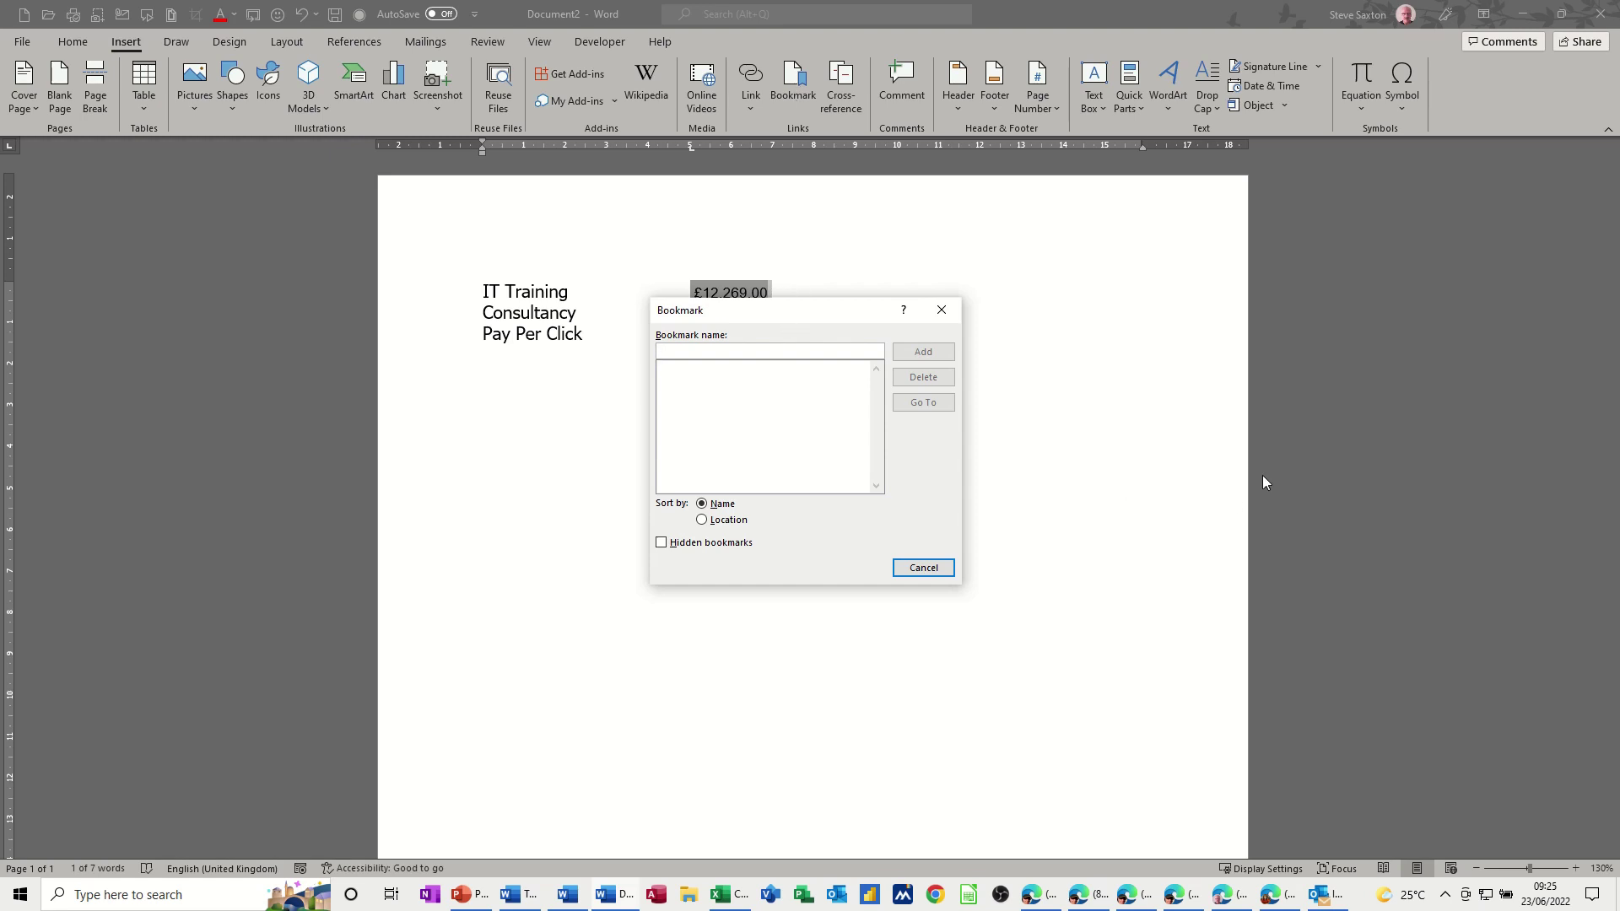
type("IT")
left_click(917, 356)
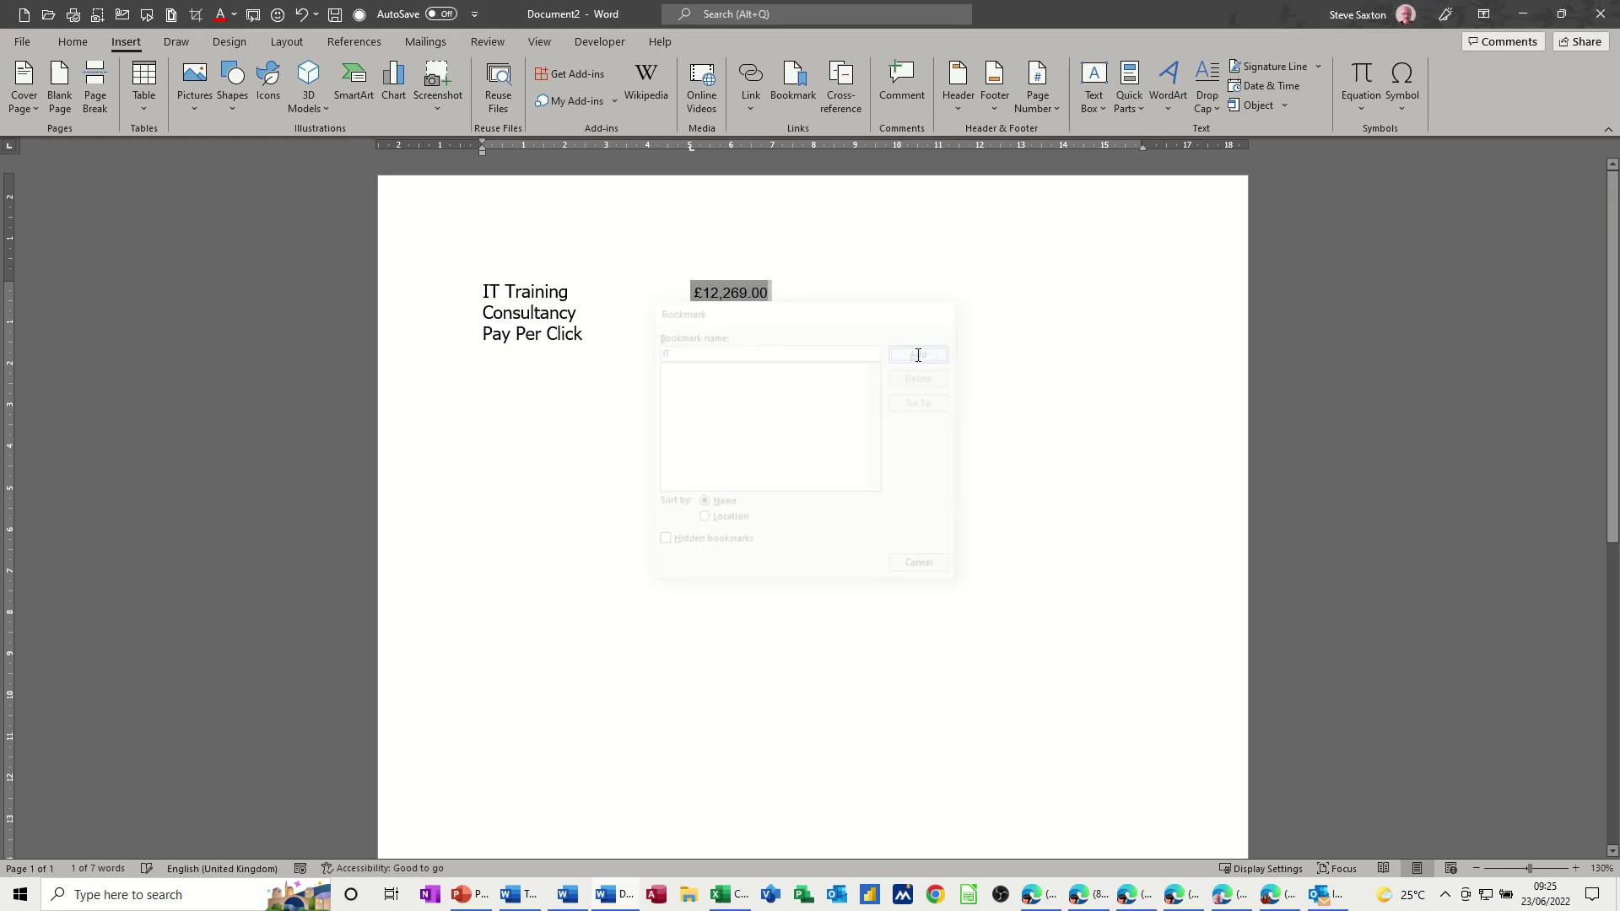
left_click(739, 381)
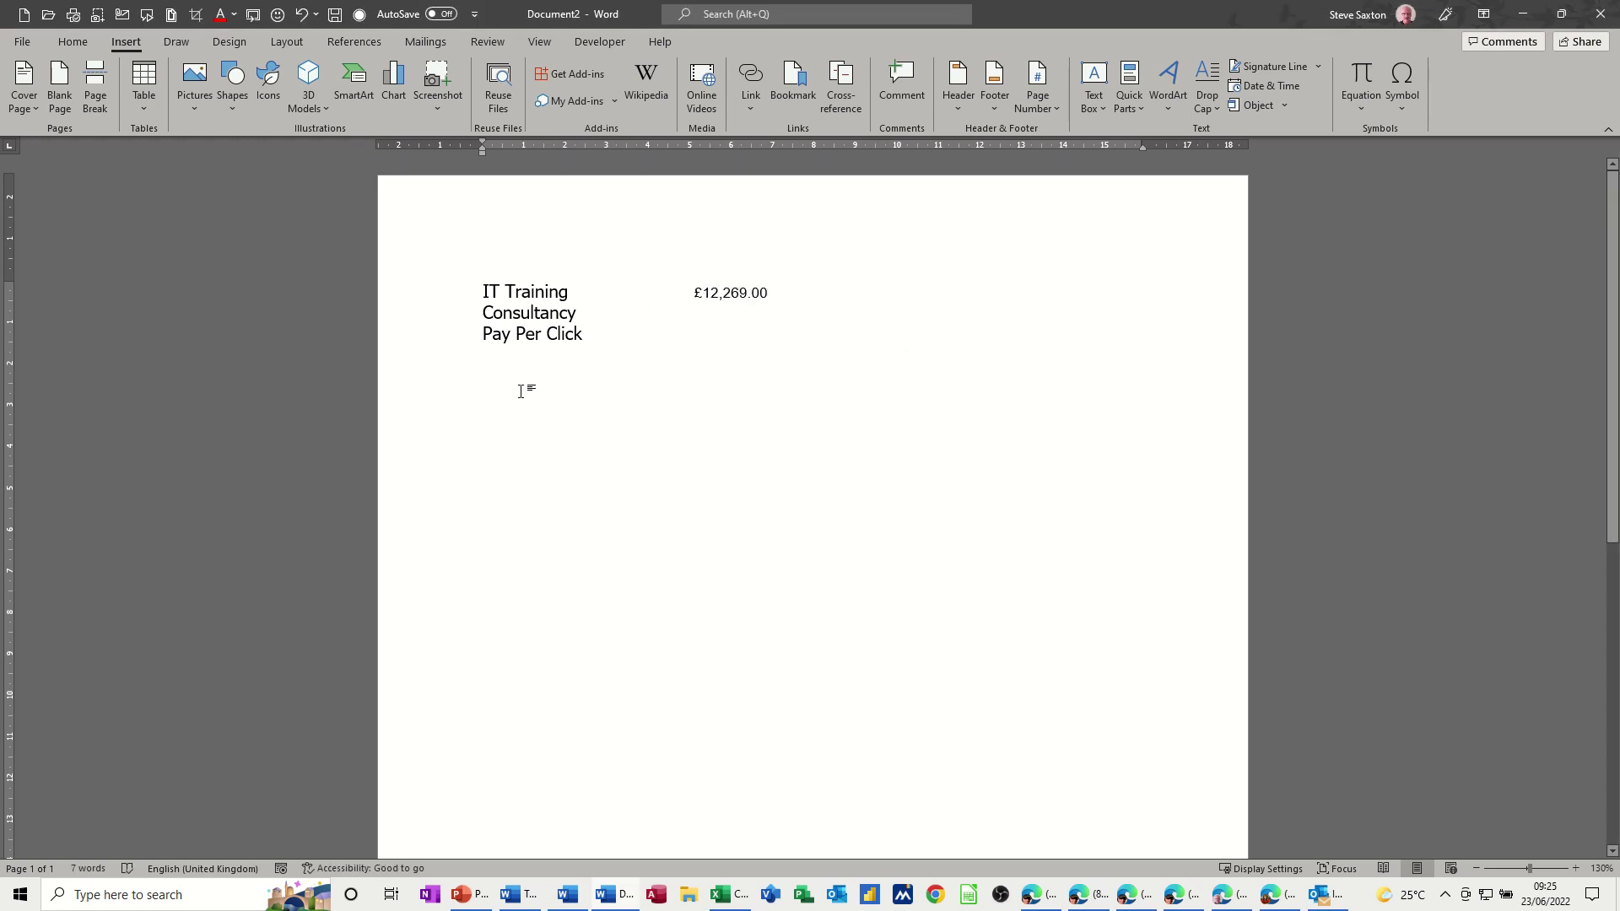
Step: Add the line 'IT increase by 10%' with an =IT*1.1 formula field in £#,##0.00 format showing £13,495.90
key("Return")
key("Return")
type("IT")
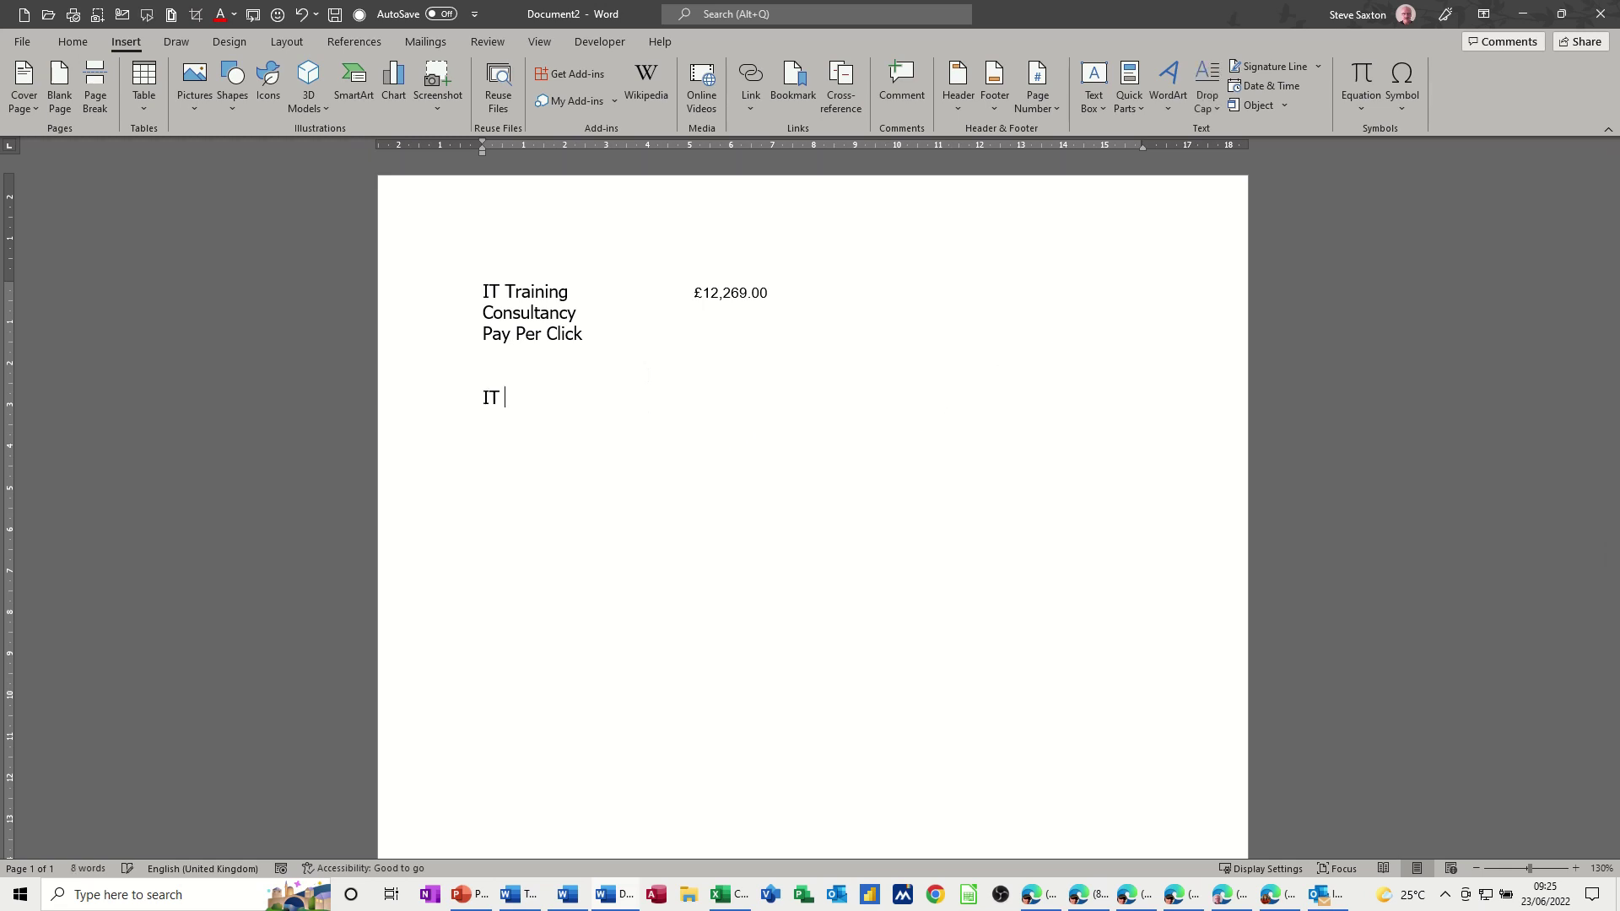
type(" increase by")
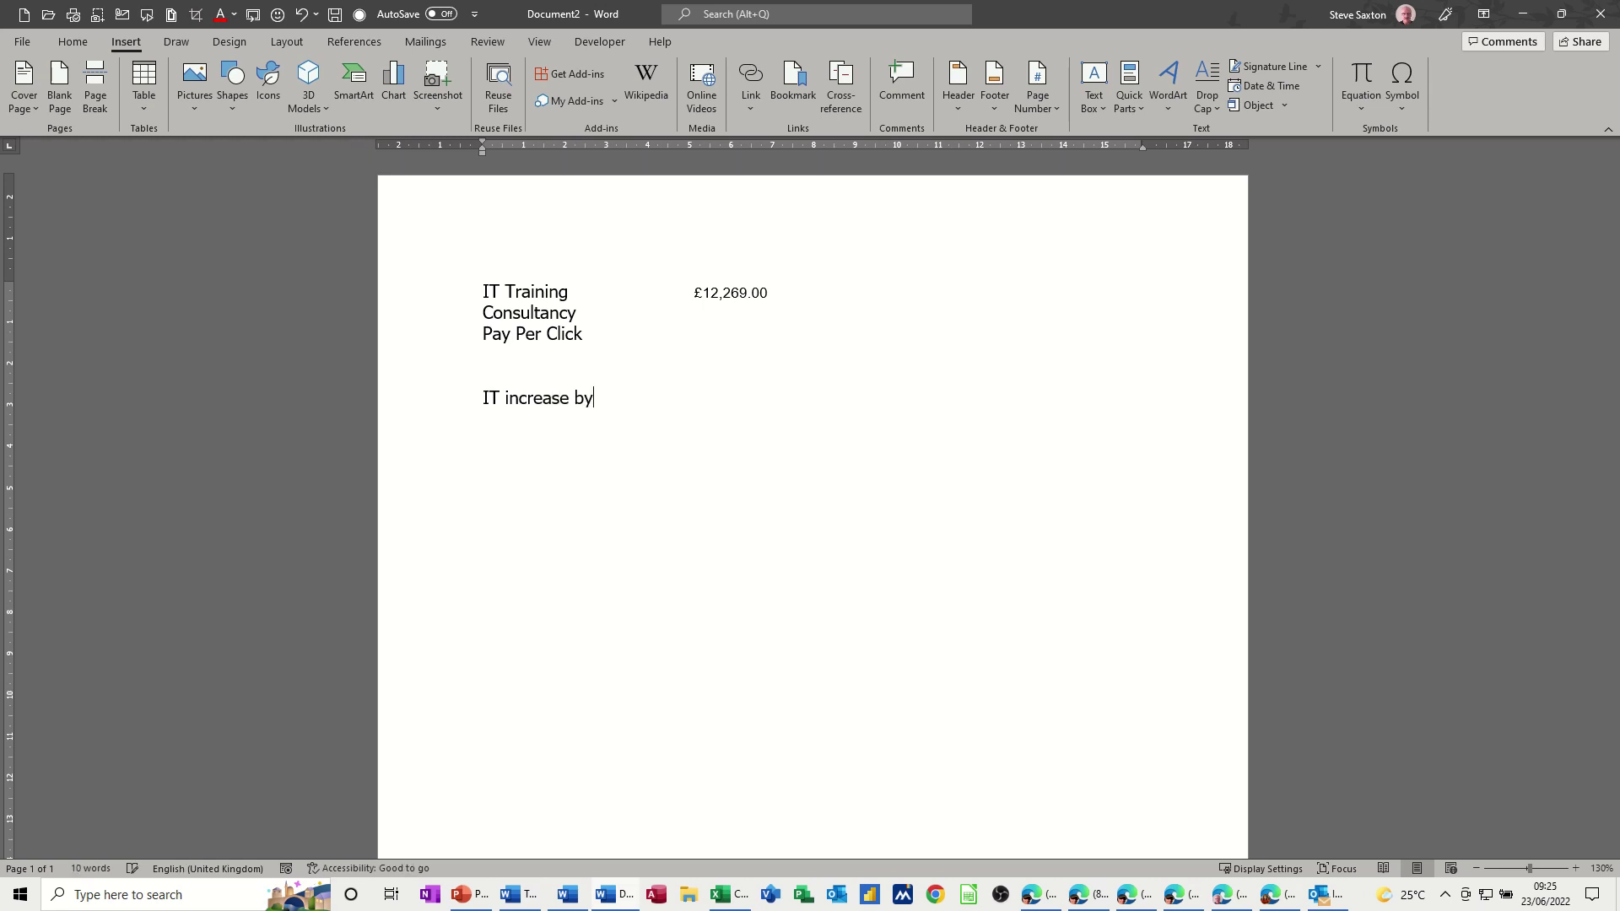
type(" 10%")
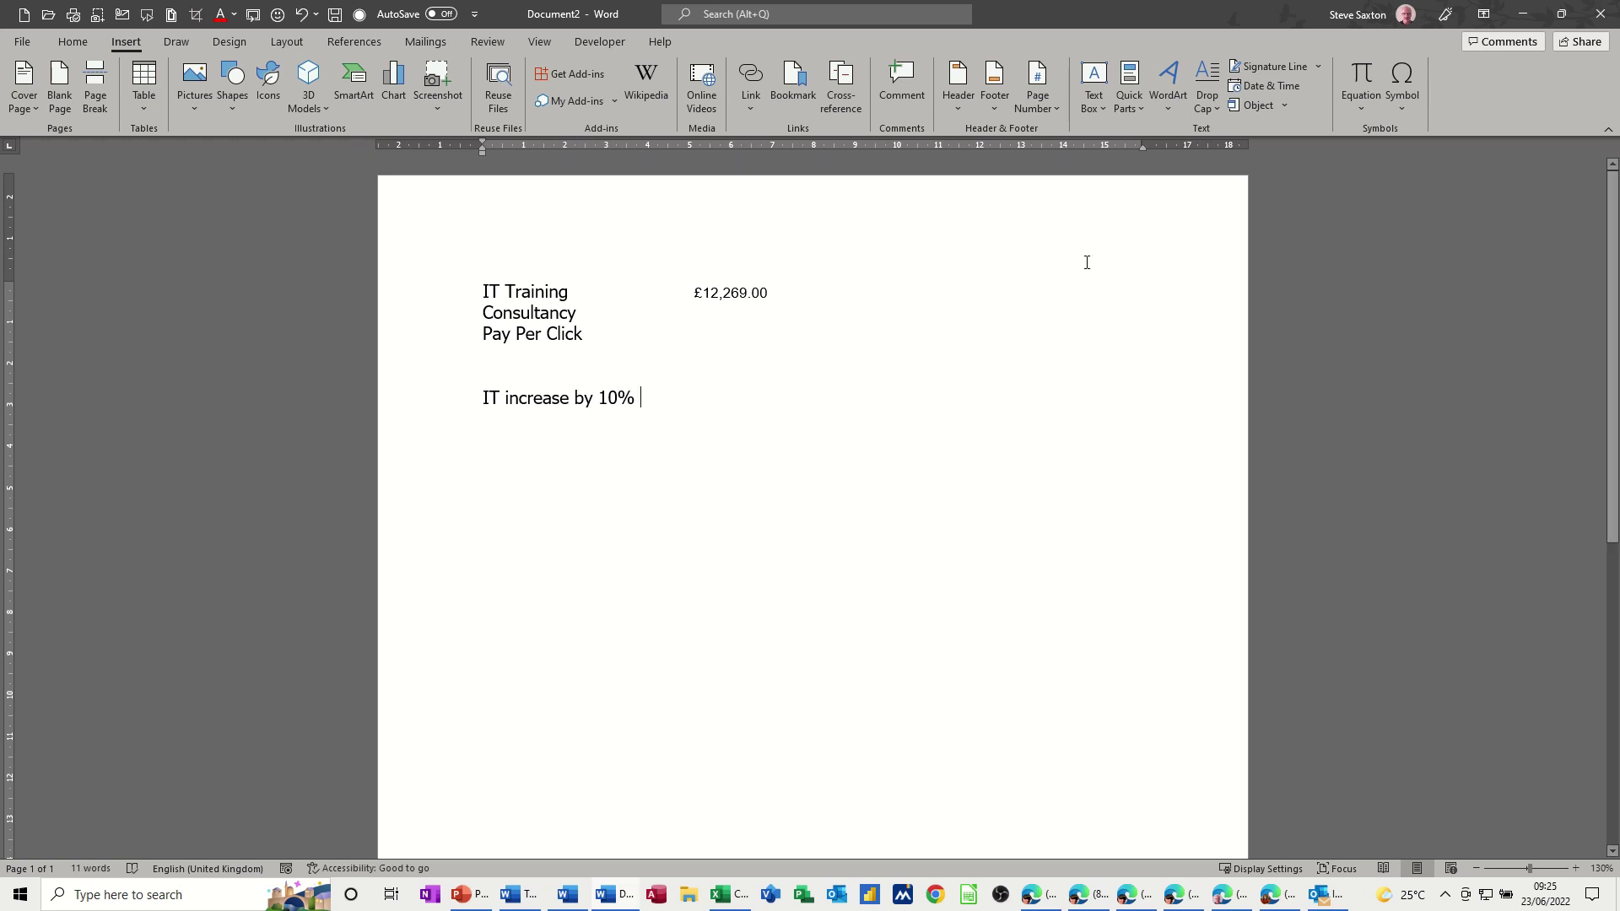
left_click(1130, 103)
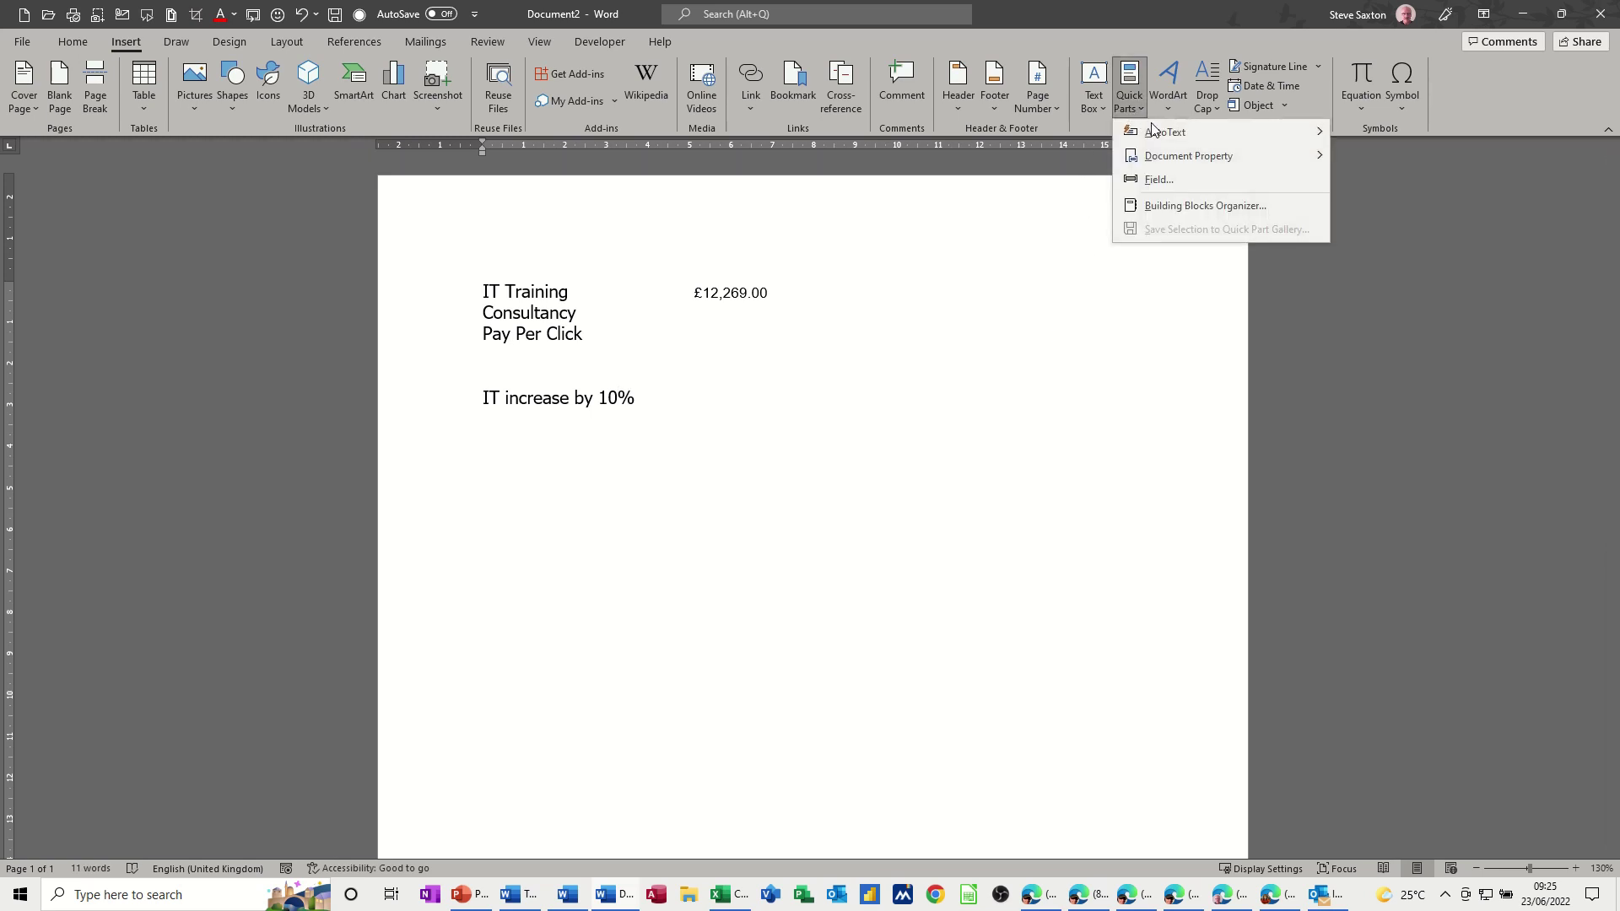
left_click(1154, 179)
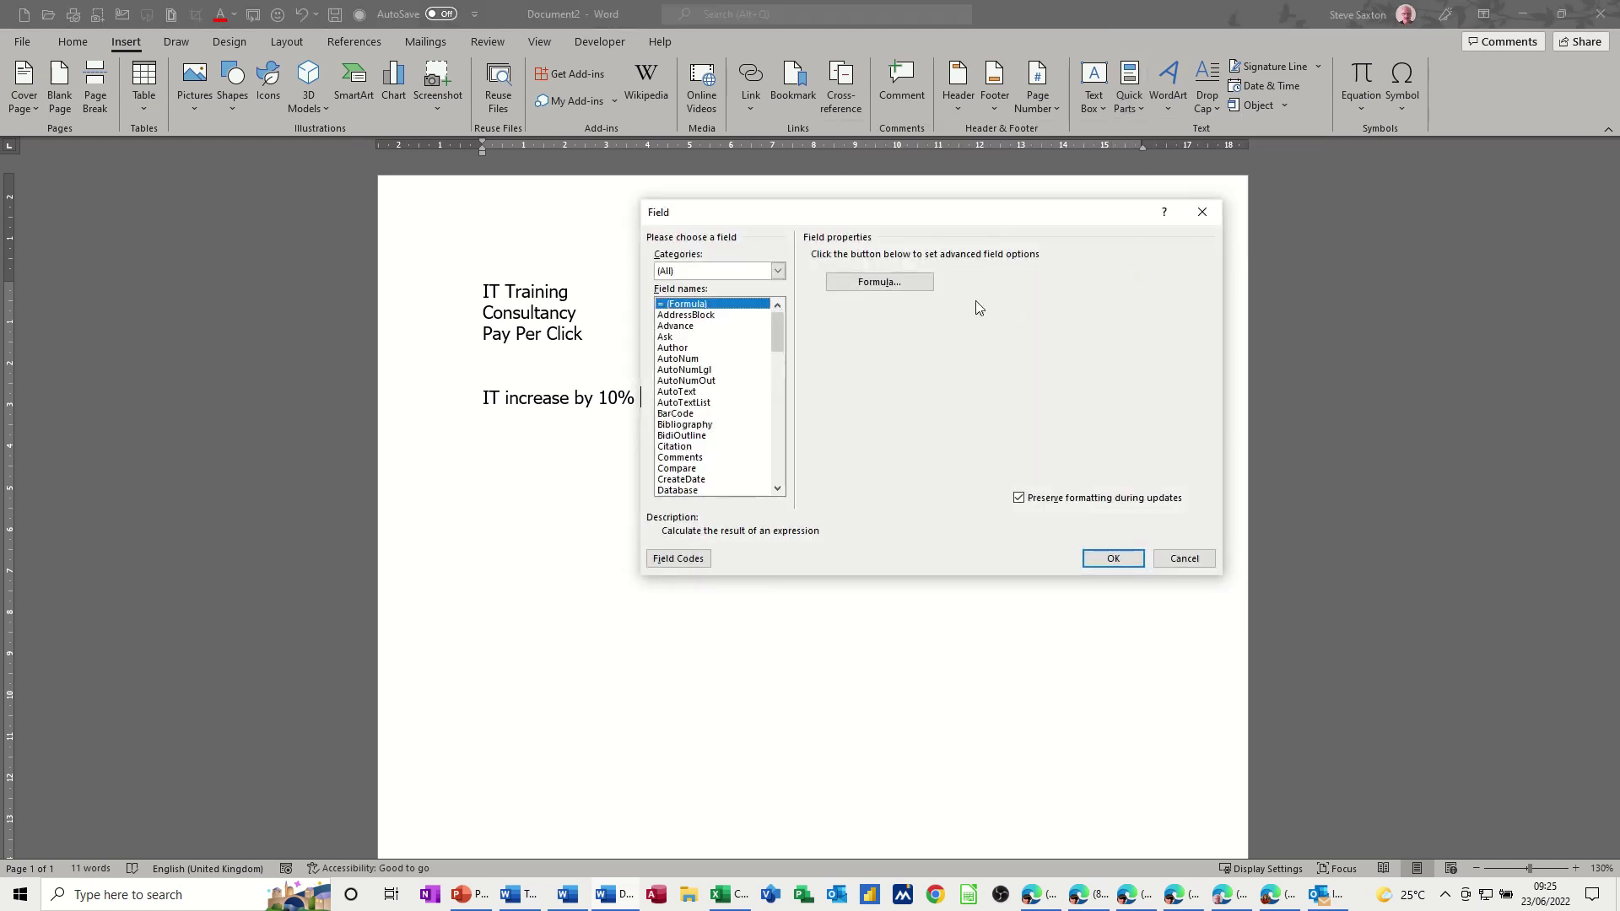
left_click(879, 284)
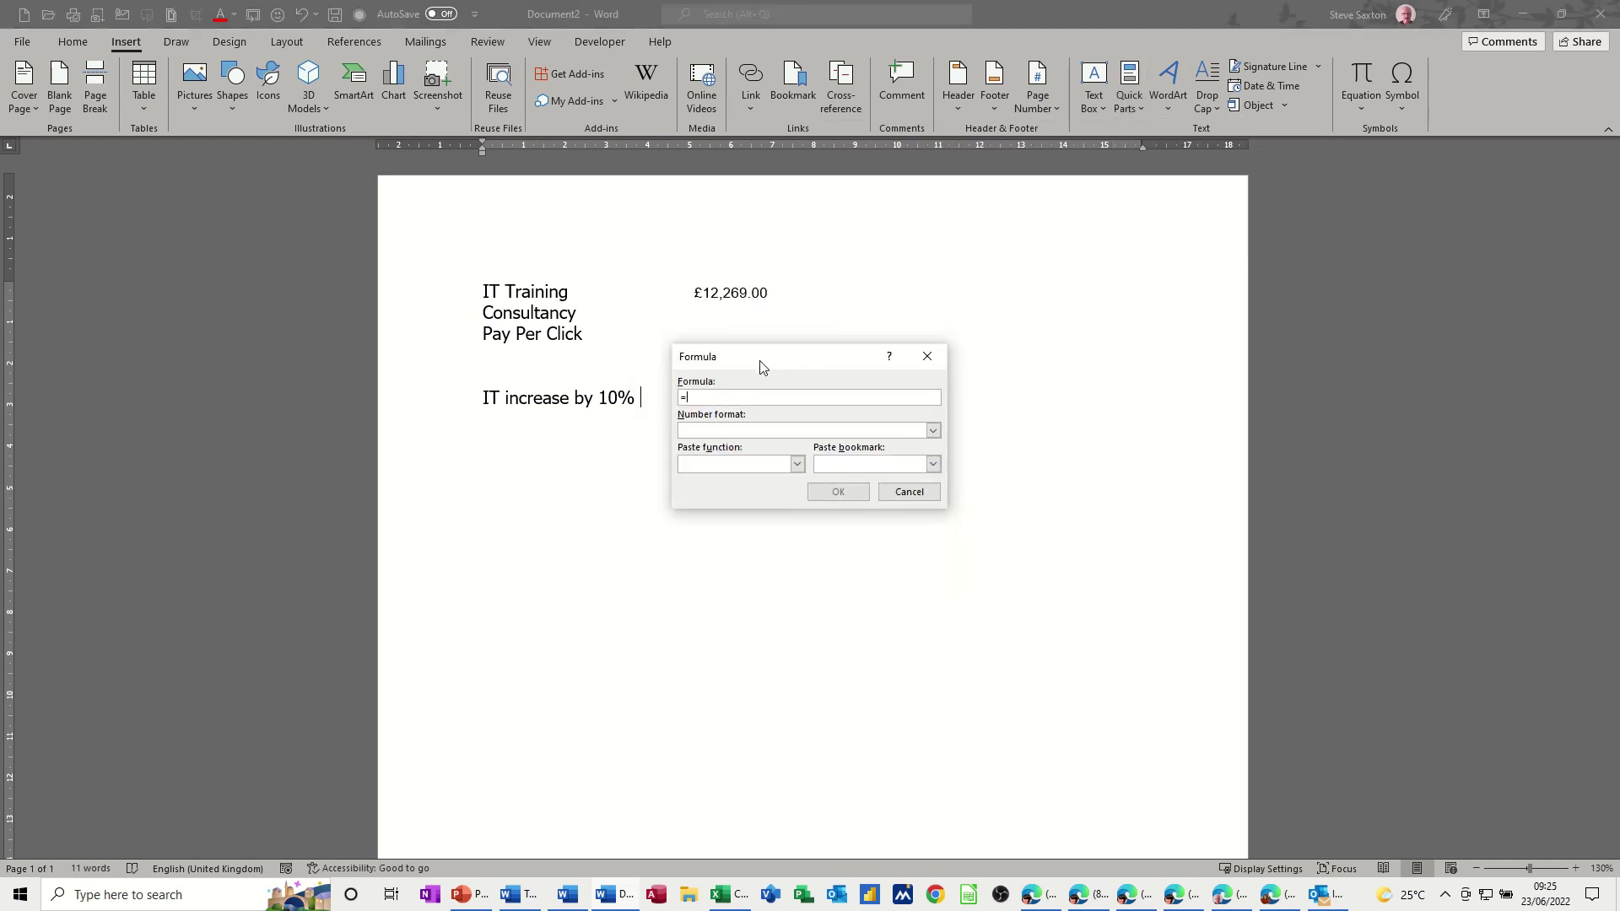
left_click(933, 466)
left_click(877, 477)
left_click(933, 430)
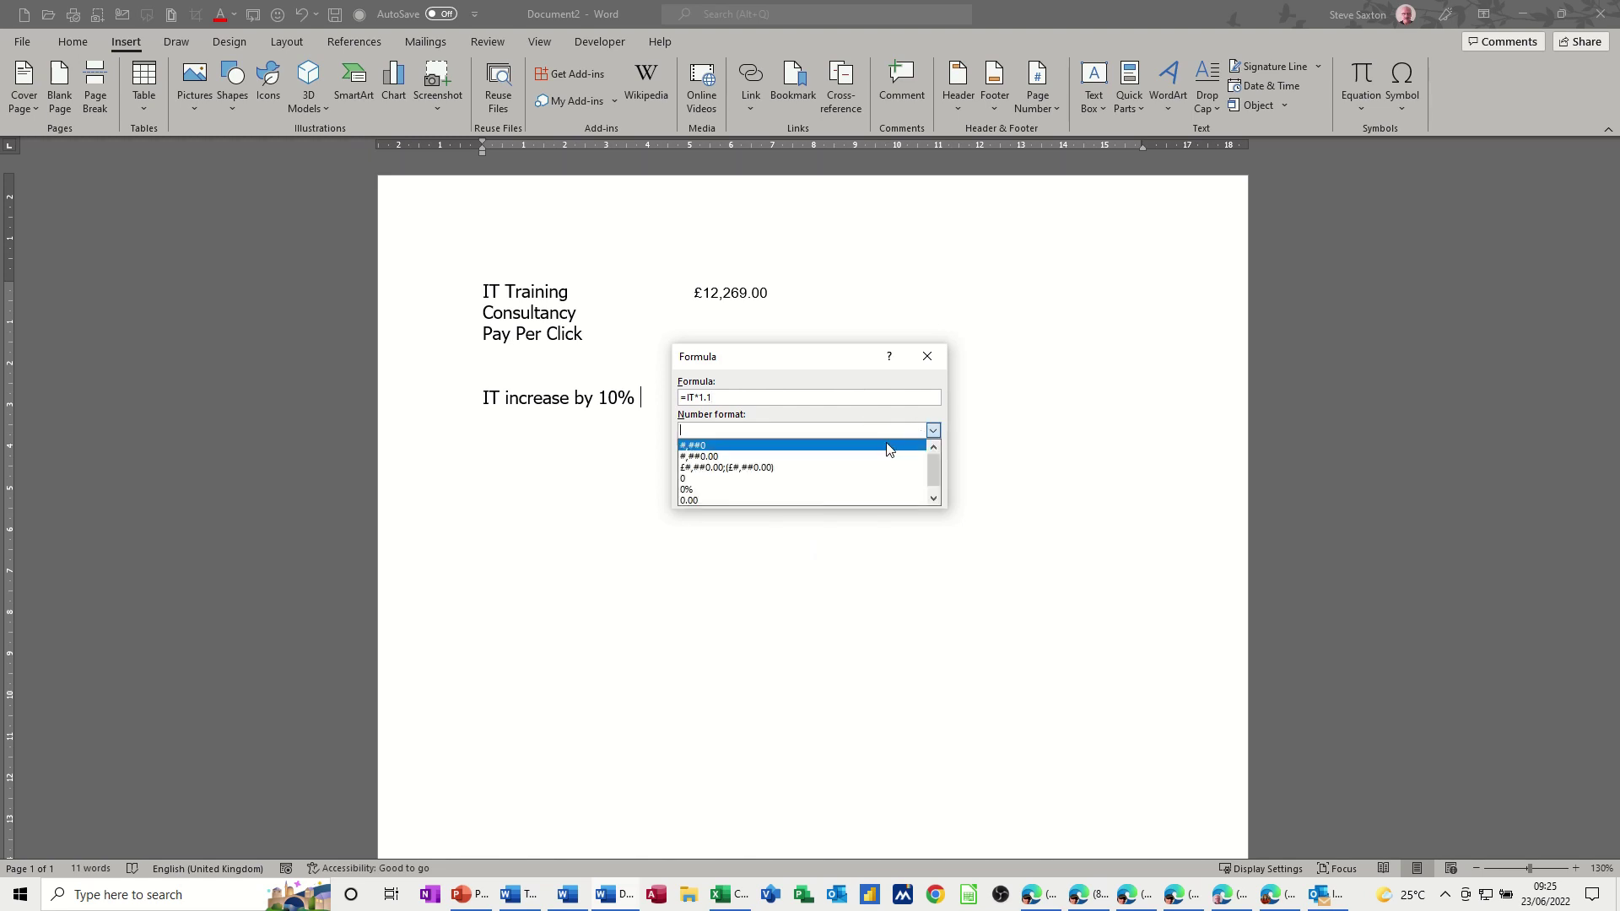
left_click(813, 468)
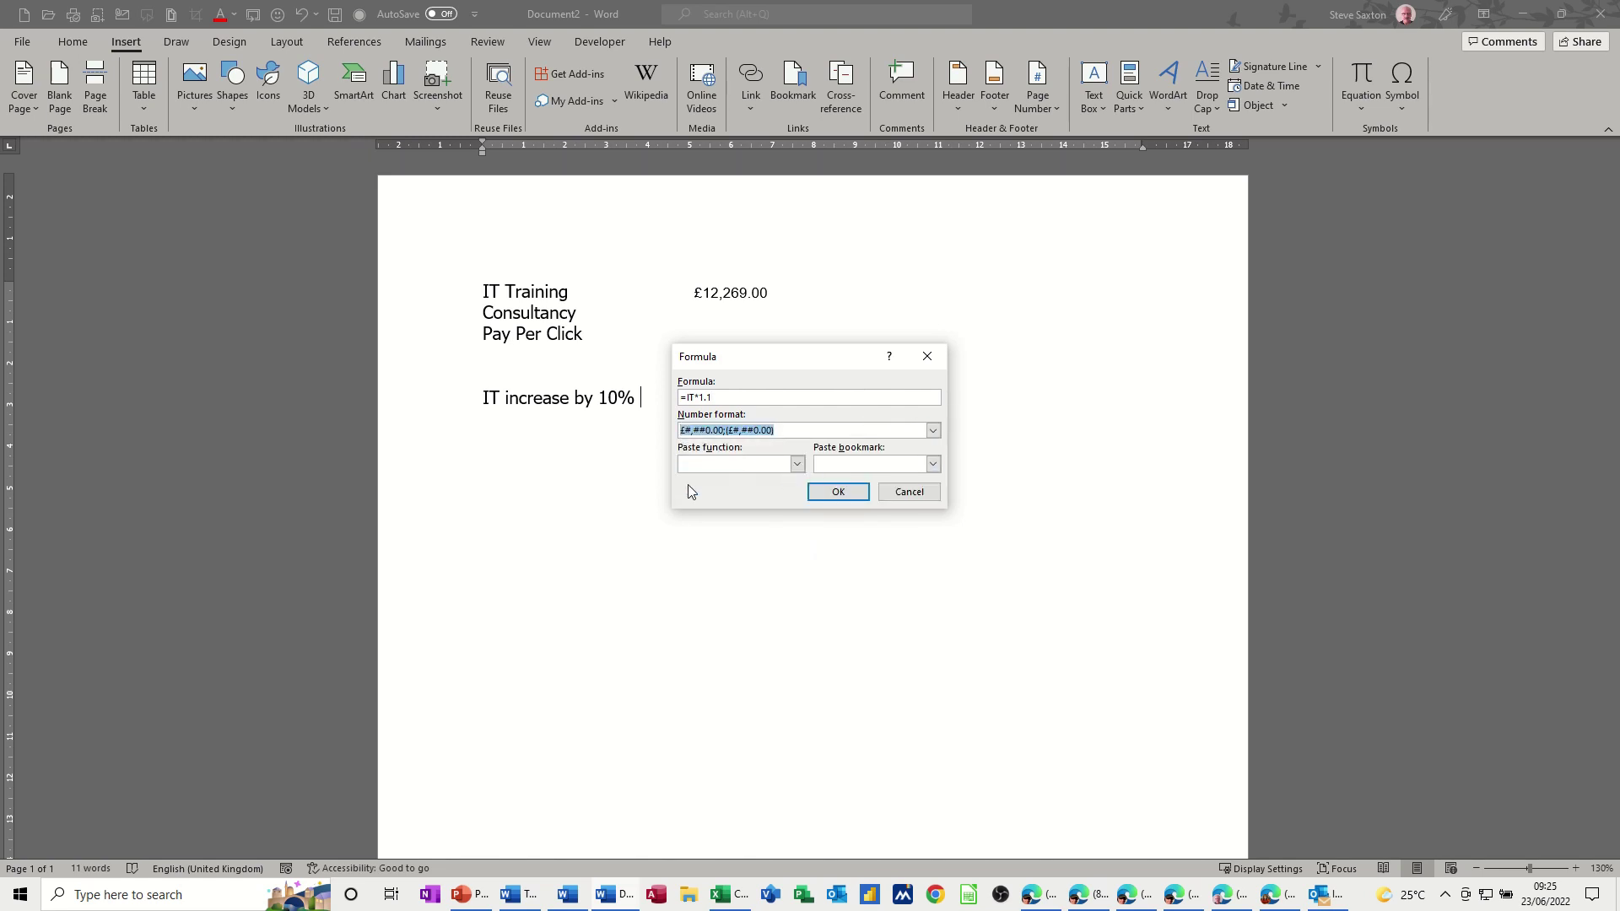
left_click(836, 491)
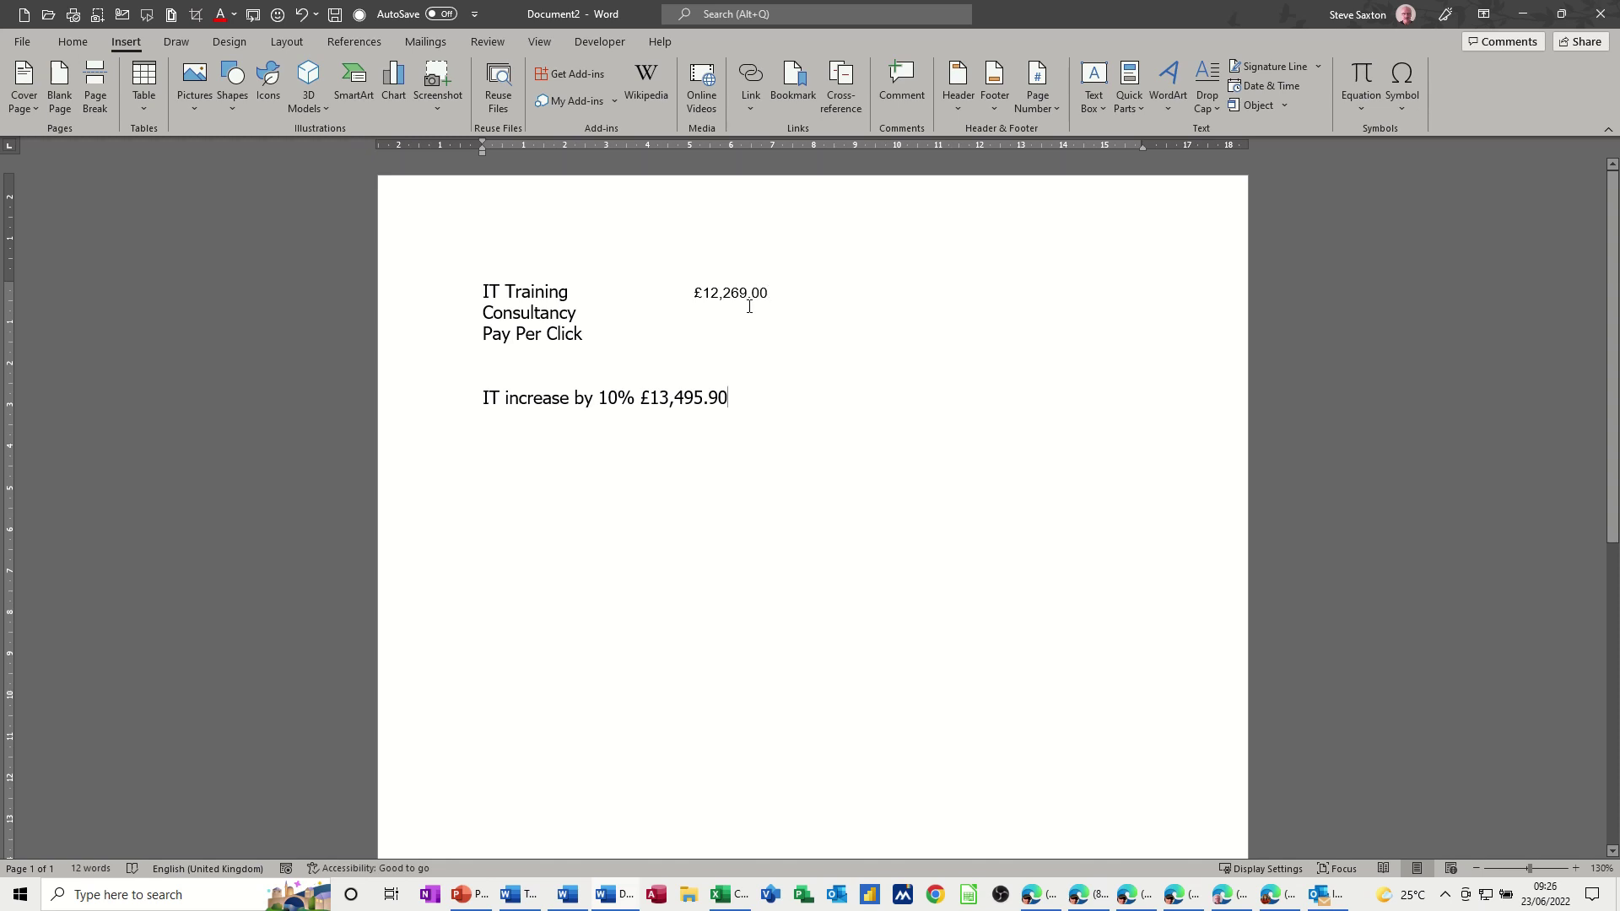
left_click(720, 894)
Step: Copy the Consultancy total from Excel cell F4 and return to Document2
left_click(385, 240)
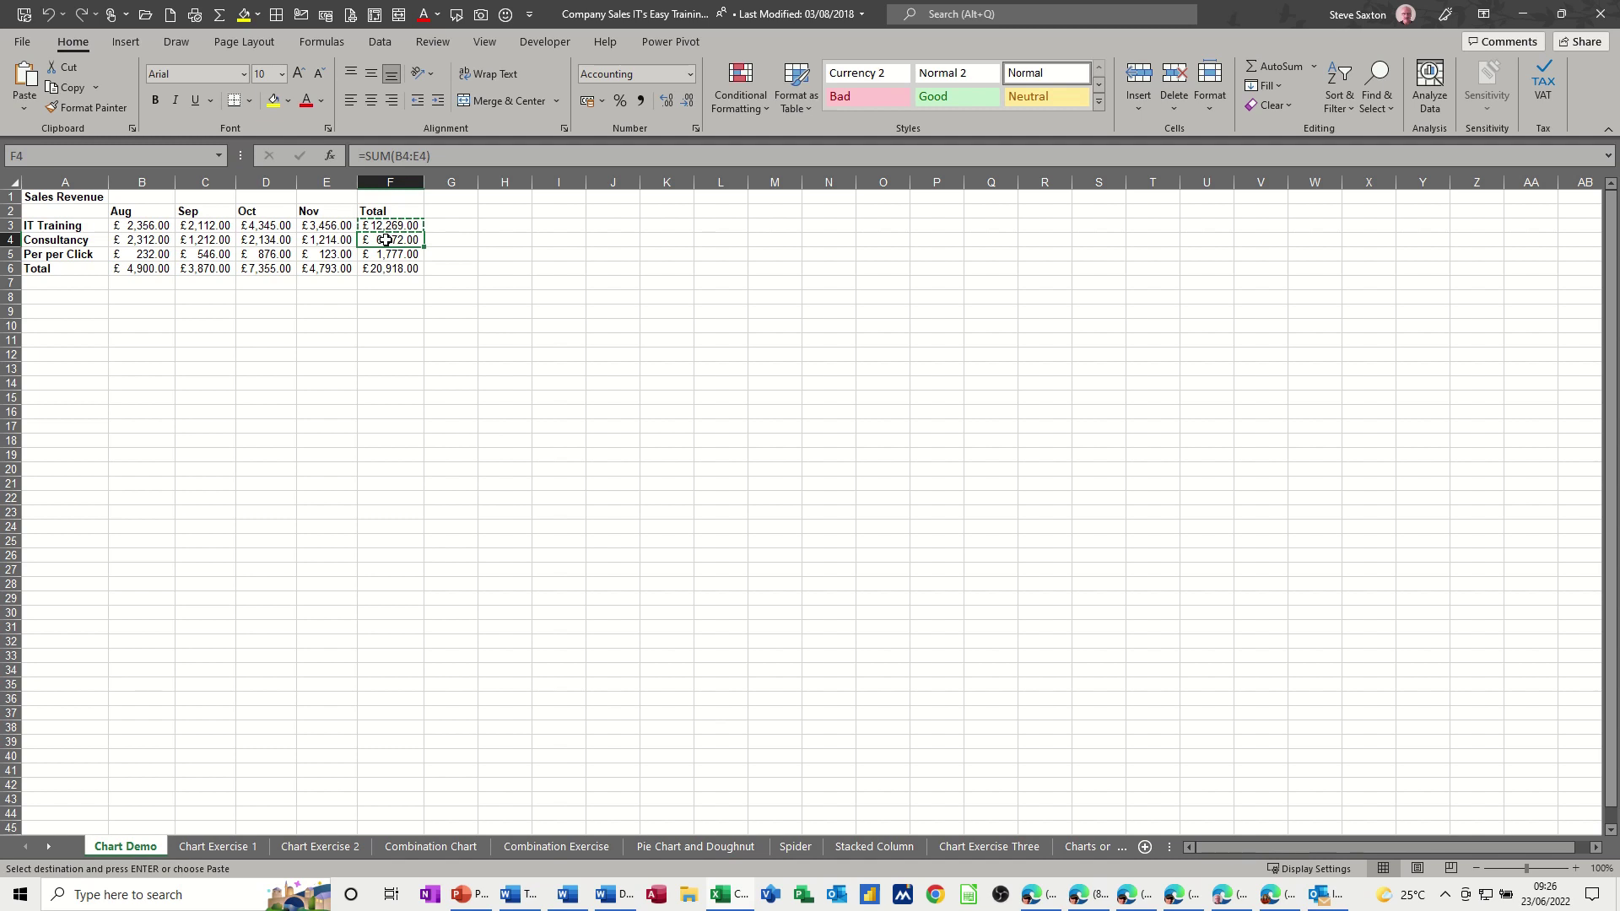
key("ctrl+c")
left_click(607, 894)
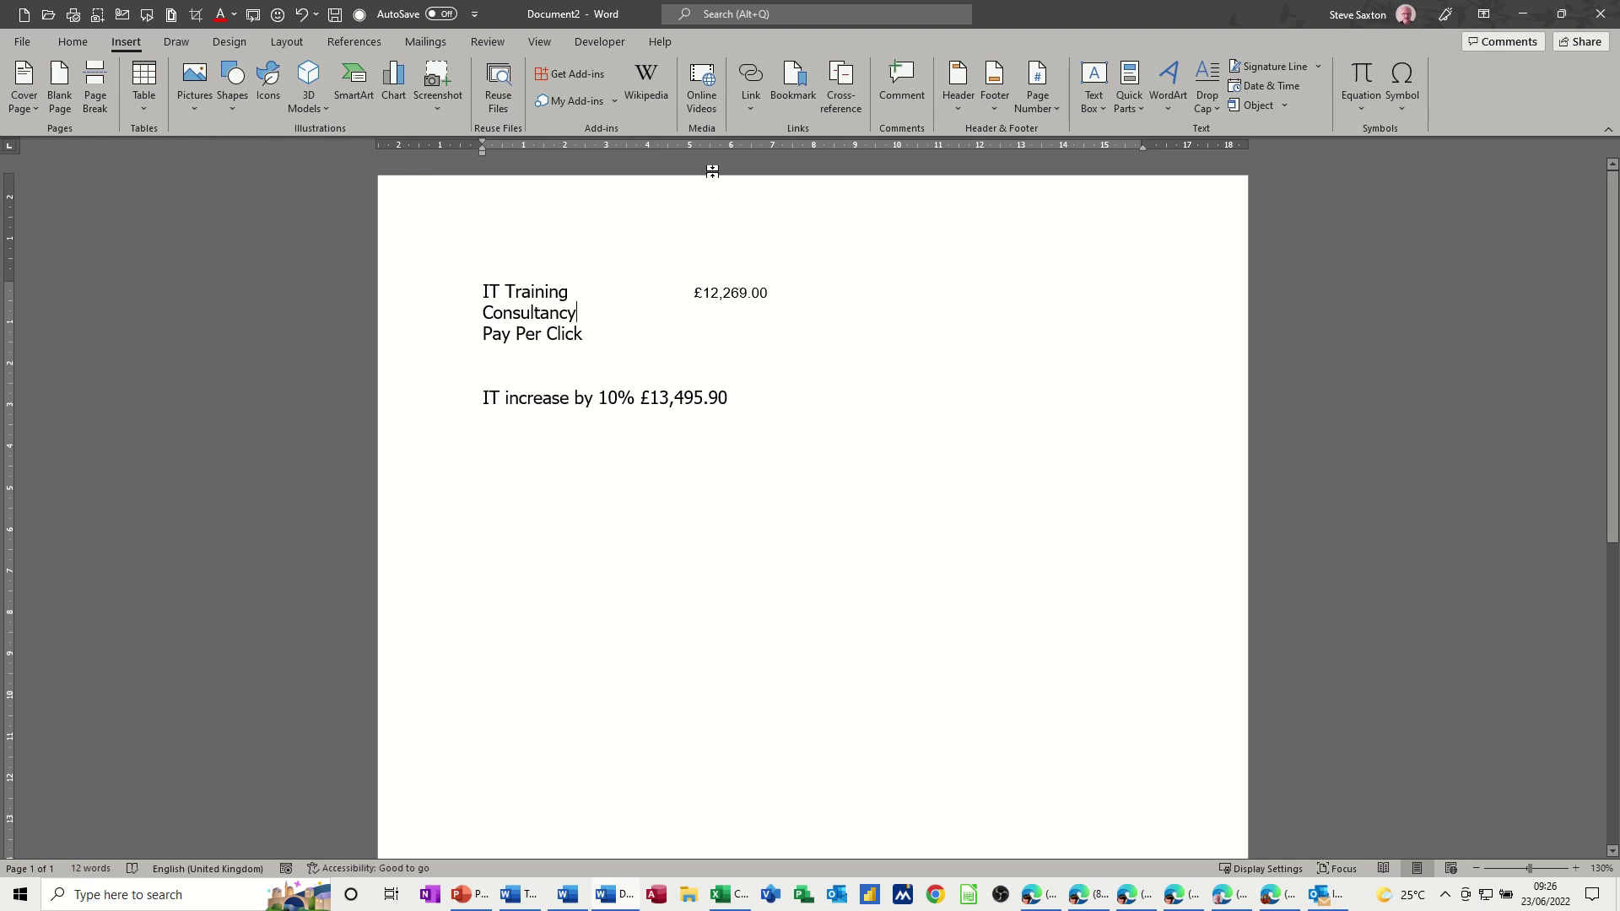
Step: Set a 5 cm tab stop and paste the Consultancy total as a linked formatted-text field
left_click(689, 146)
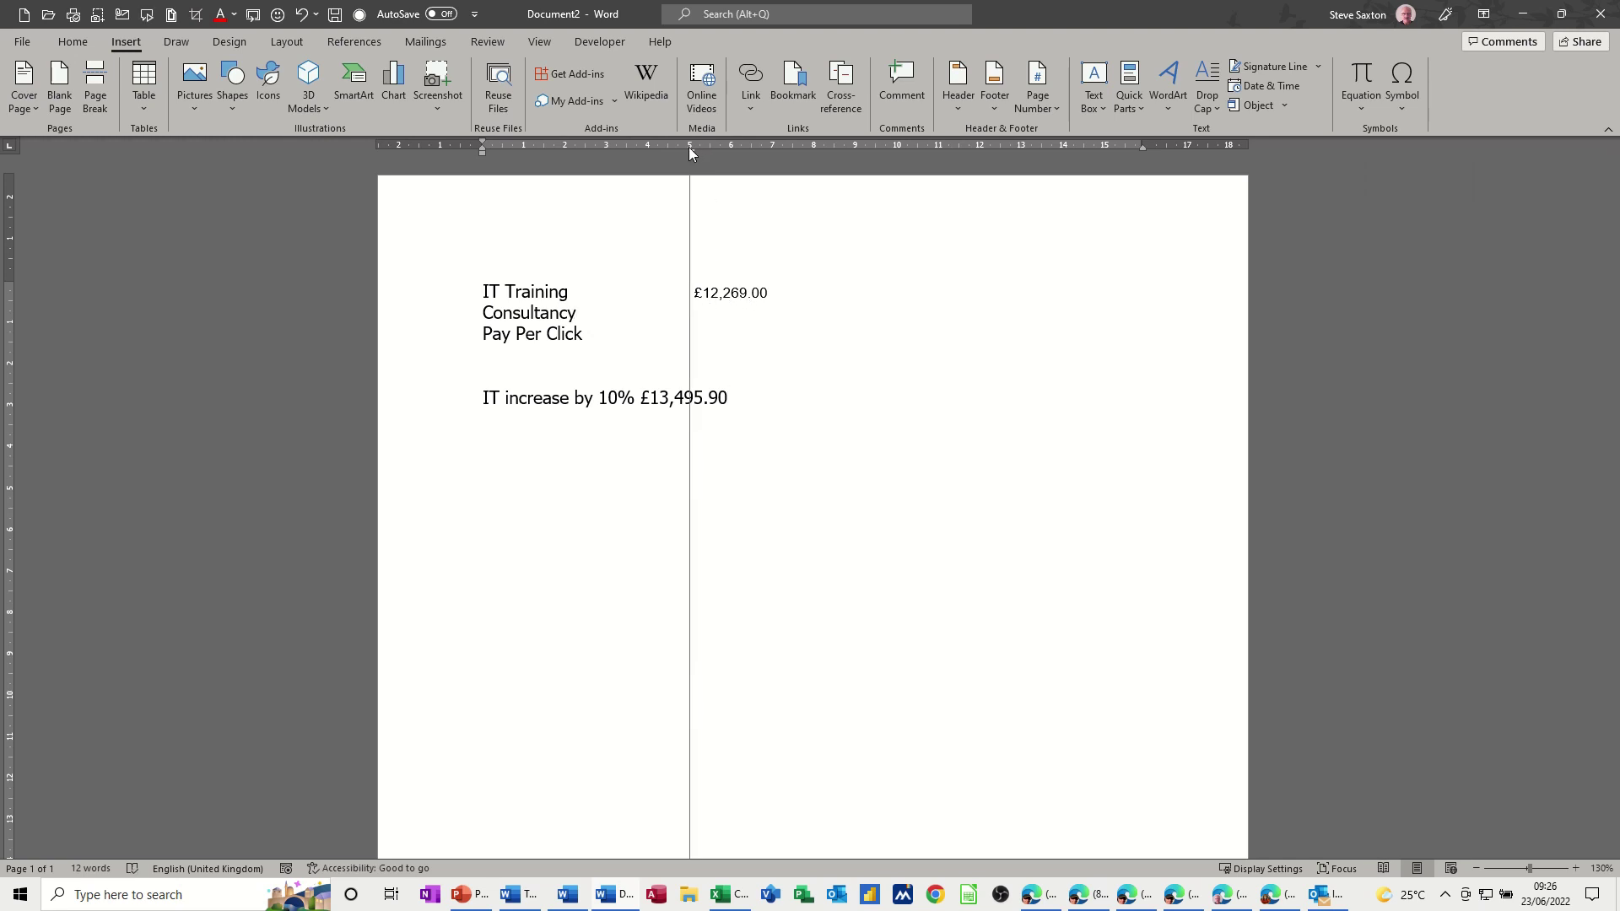
key("Tab")
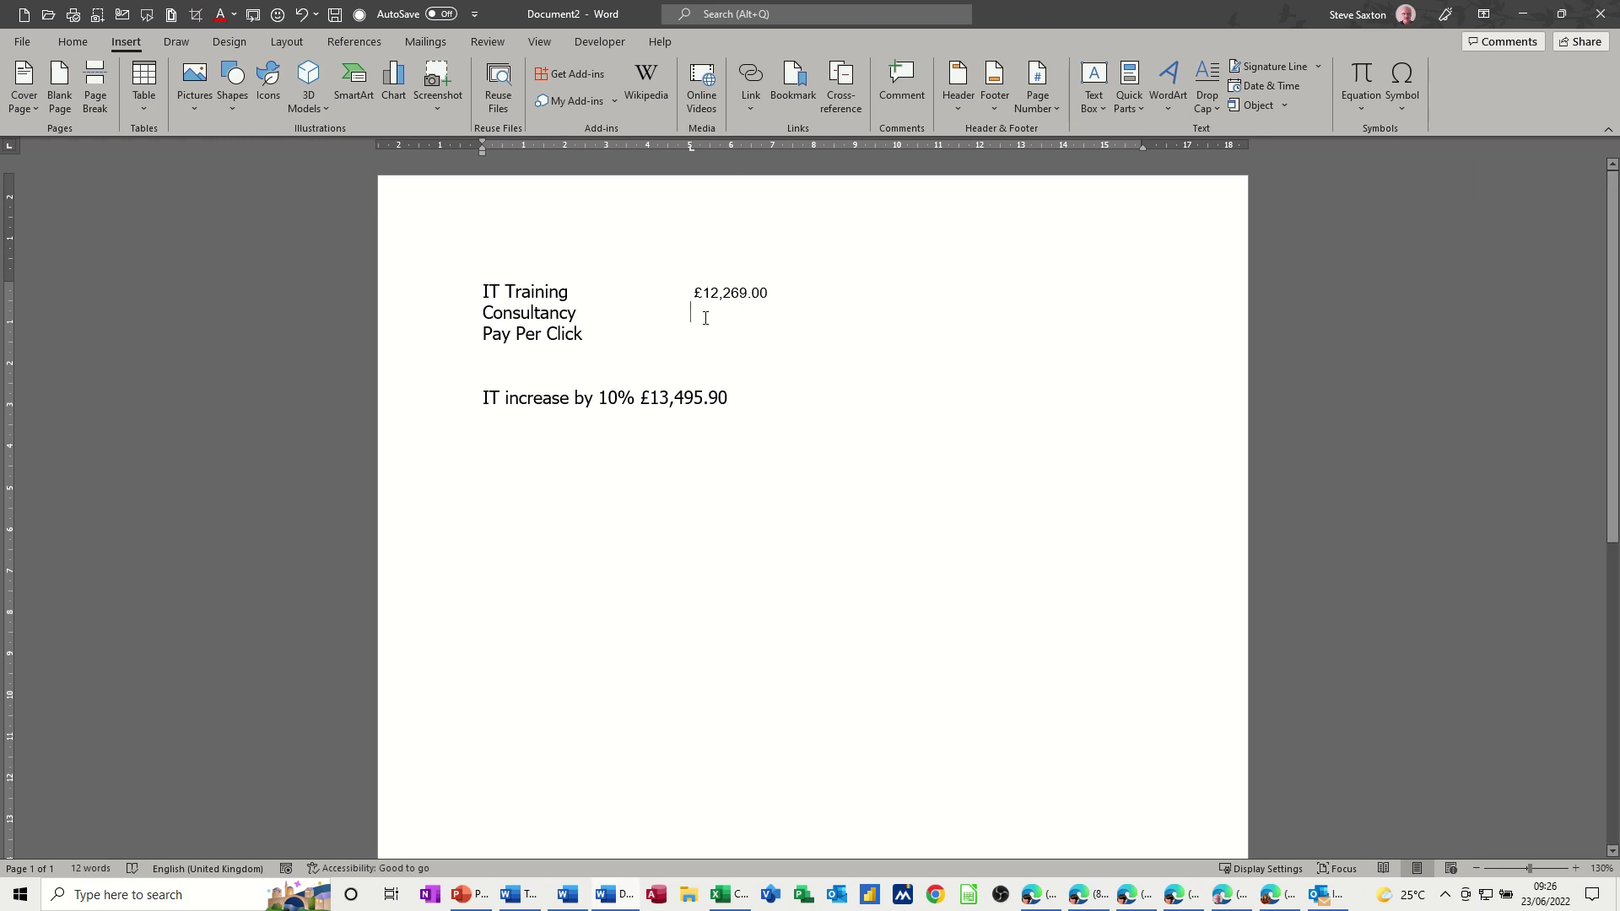
left_click(73, 42)
left_click(25, 107)
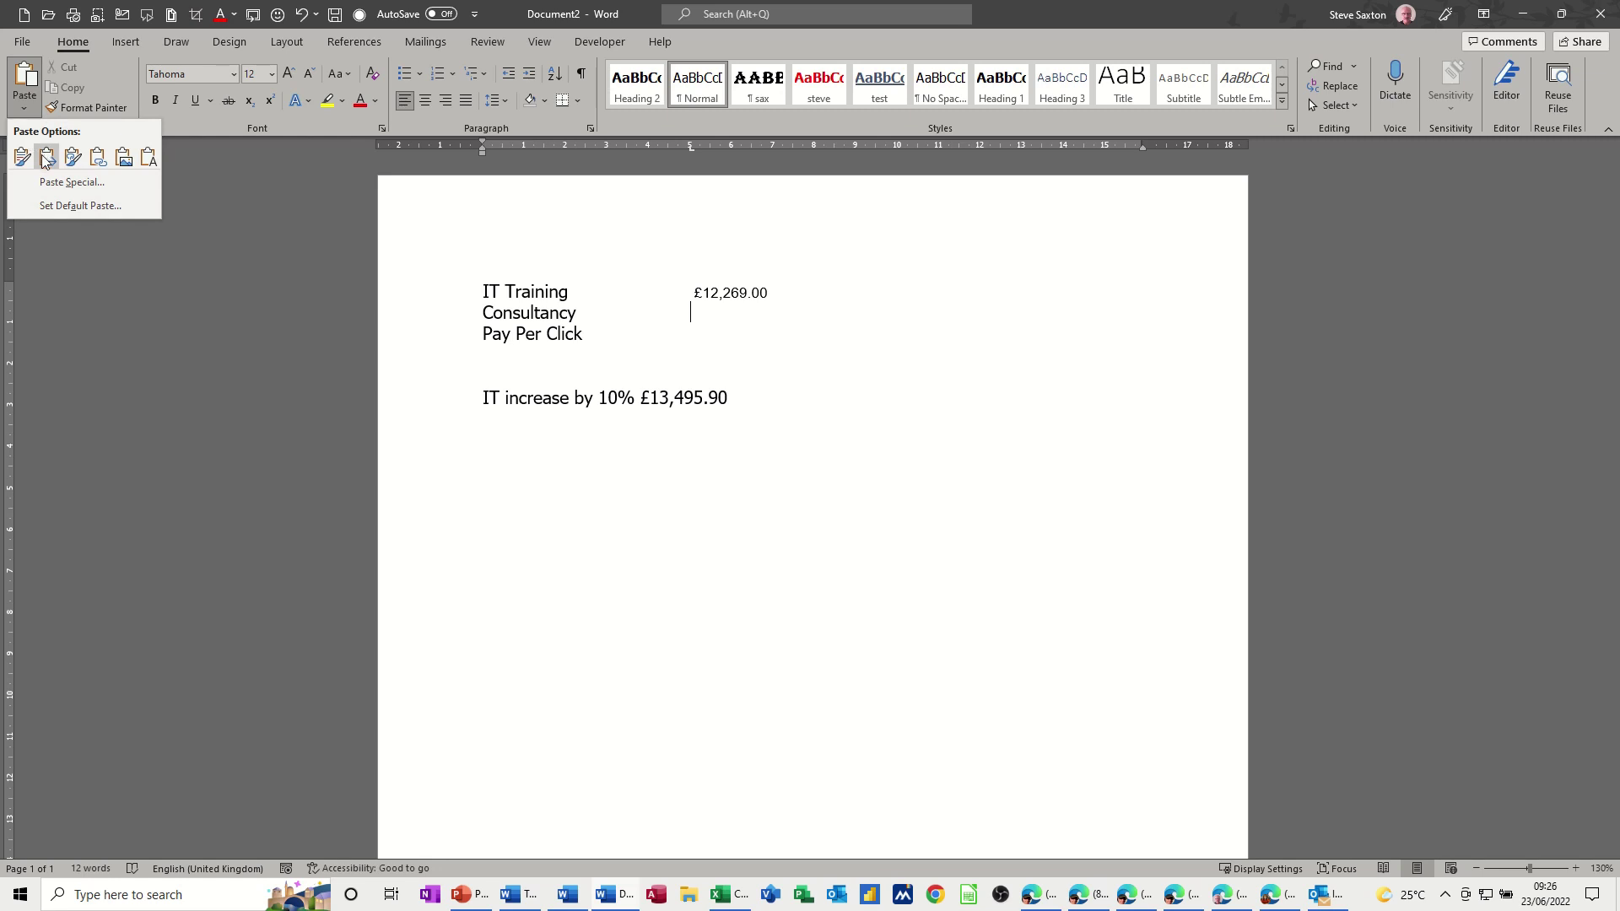
left_click(52, 182)
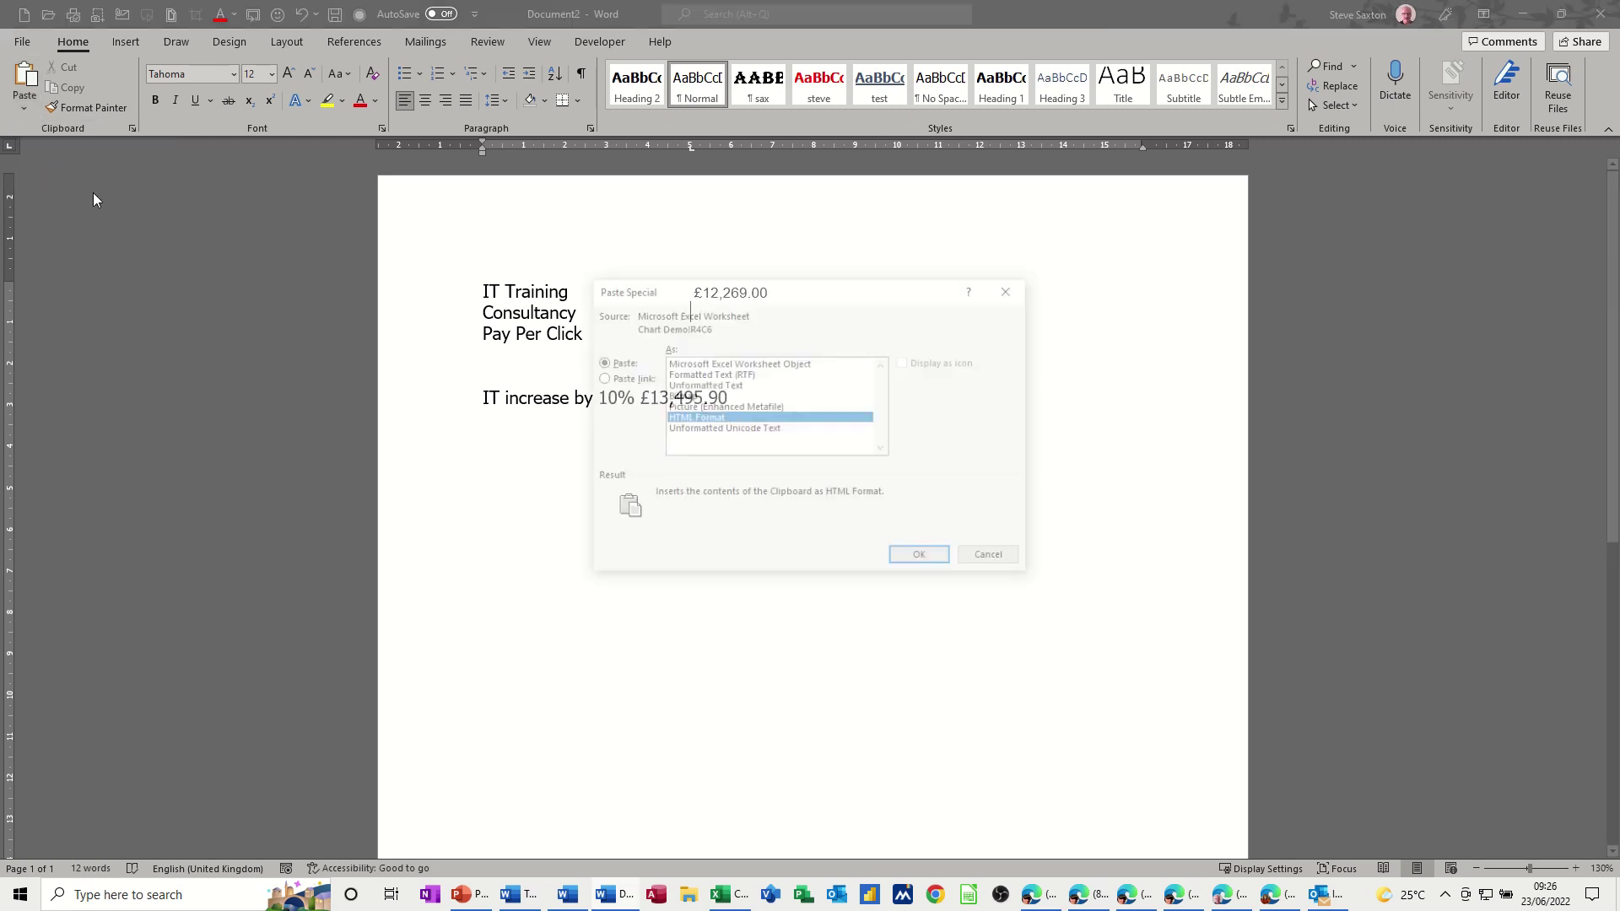
left_click(639, 379)
left_click(700, 374)
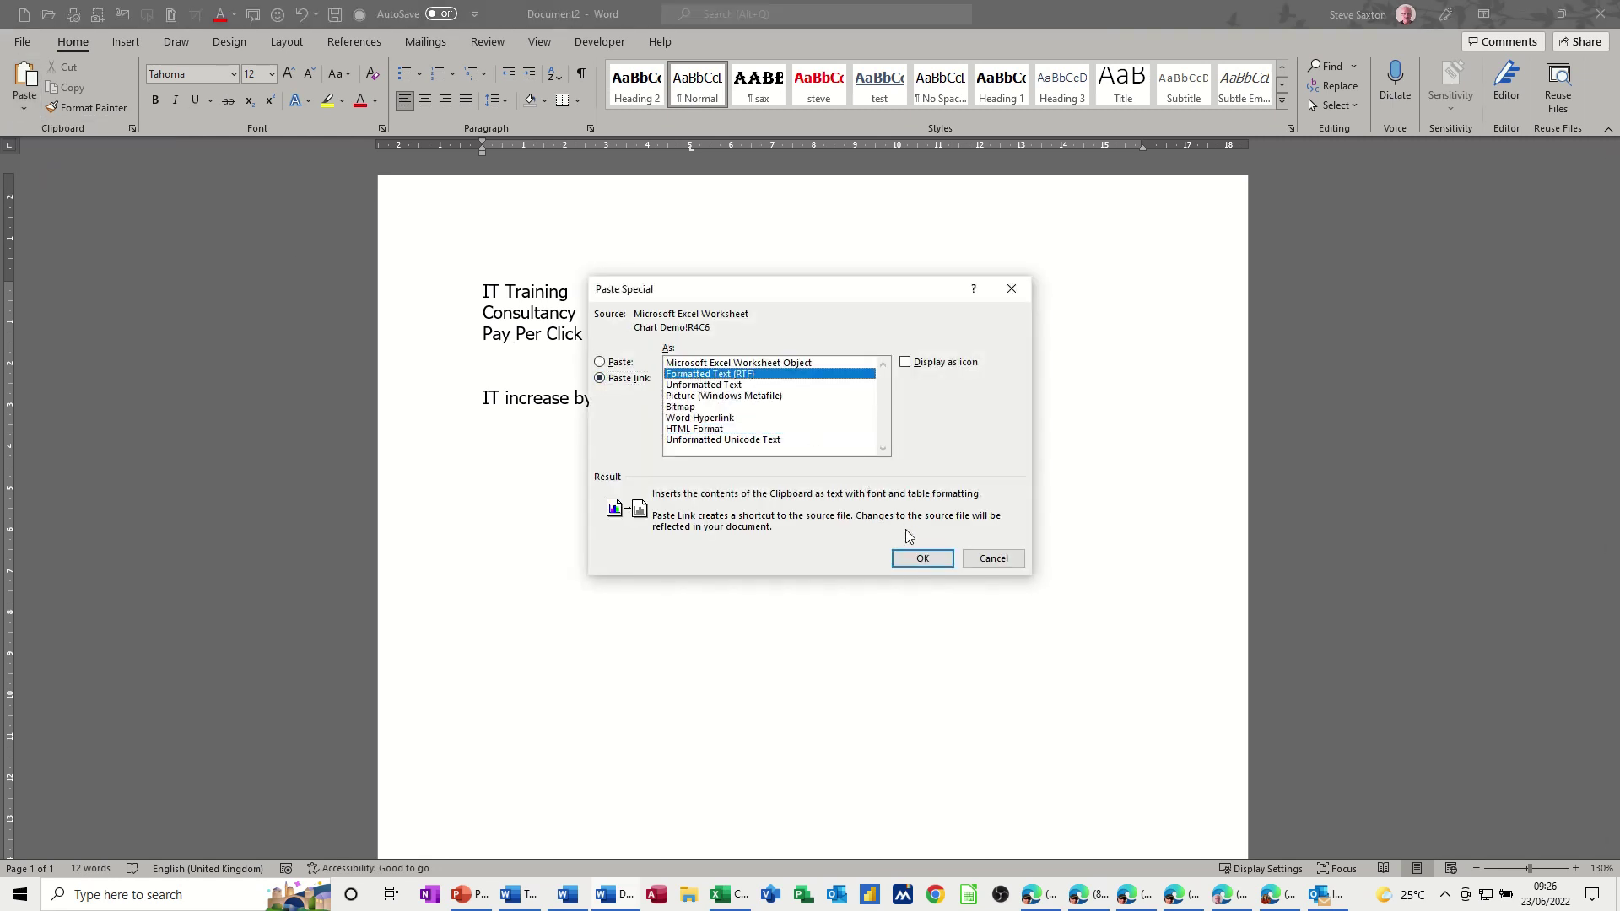
left_click(920, 559)
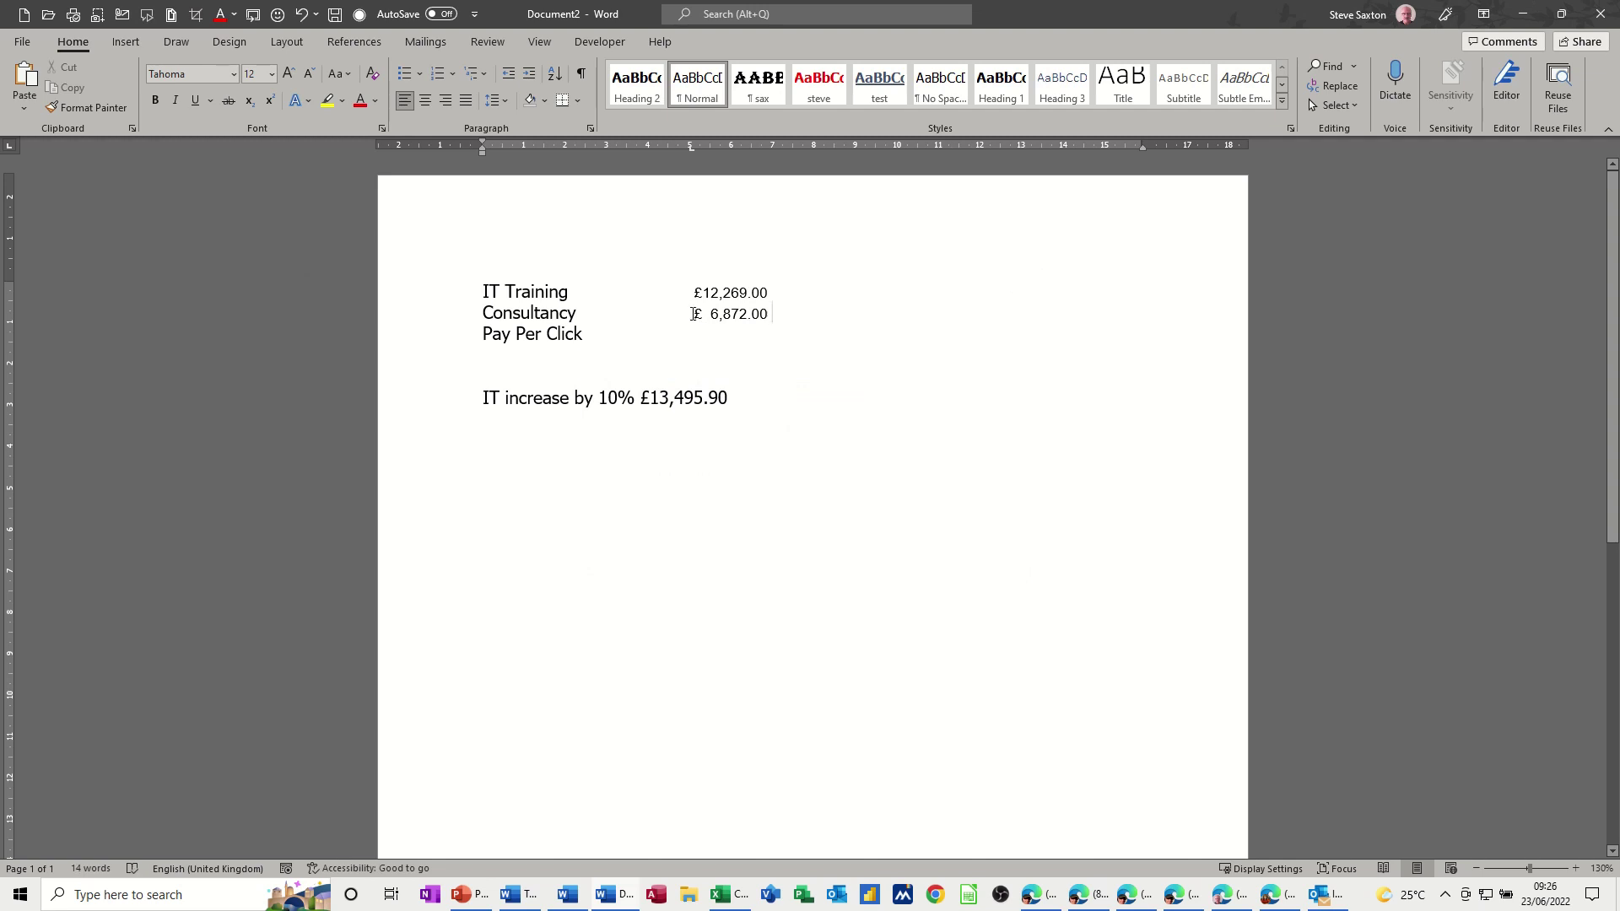
Step: Bookmark the linked £ 6,872.00 amount under the name Consultancy
left_click_drag(693, 314, 771, 312)
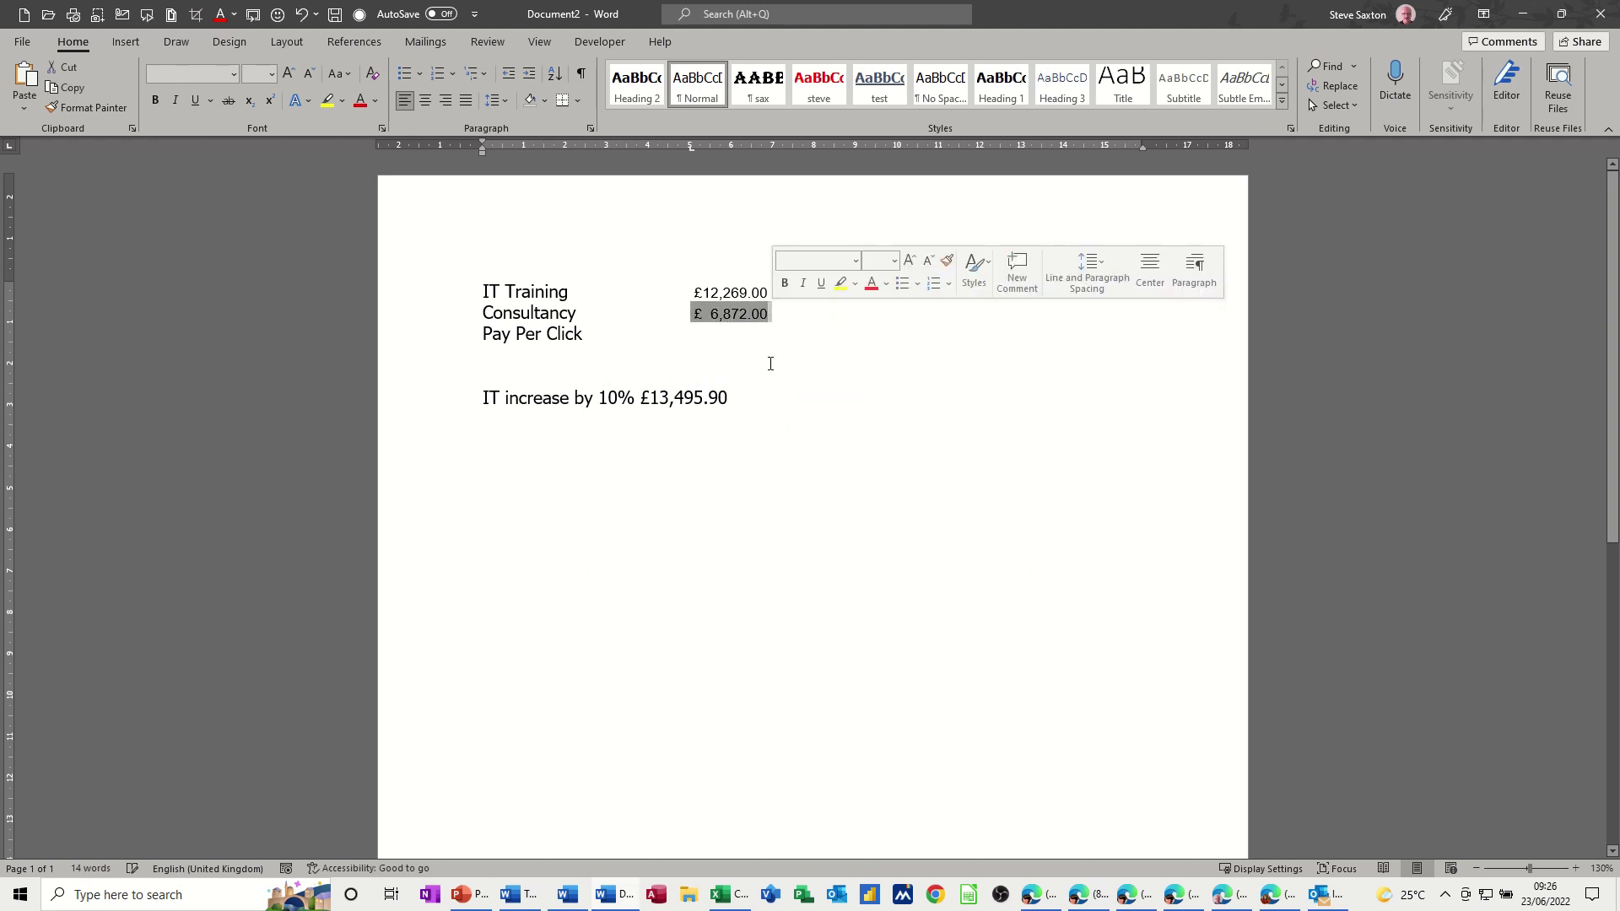
left_click(144, 42)
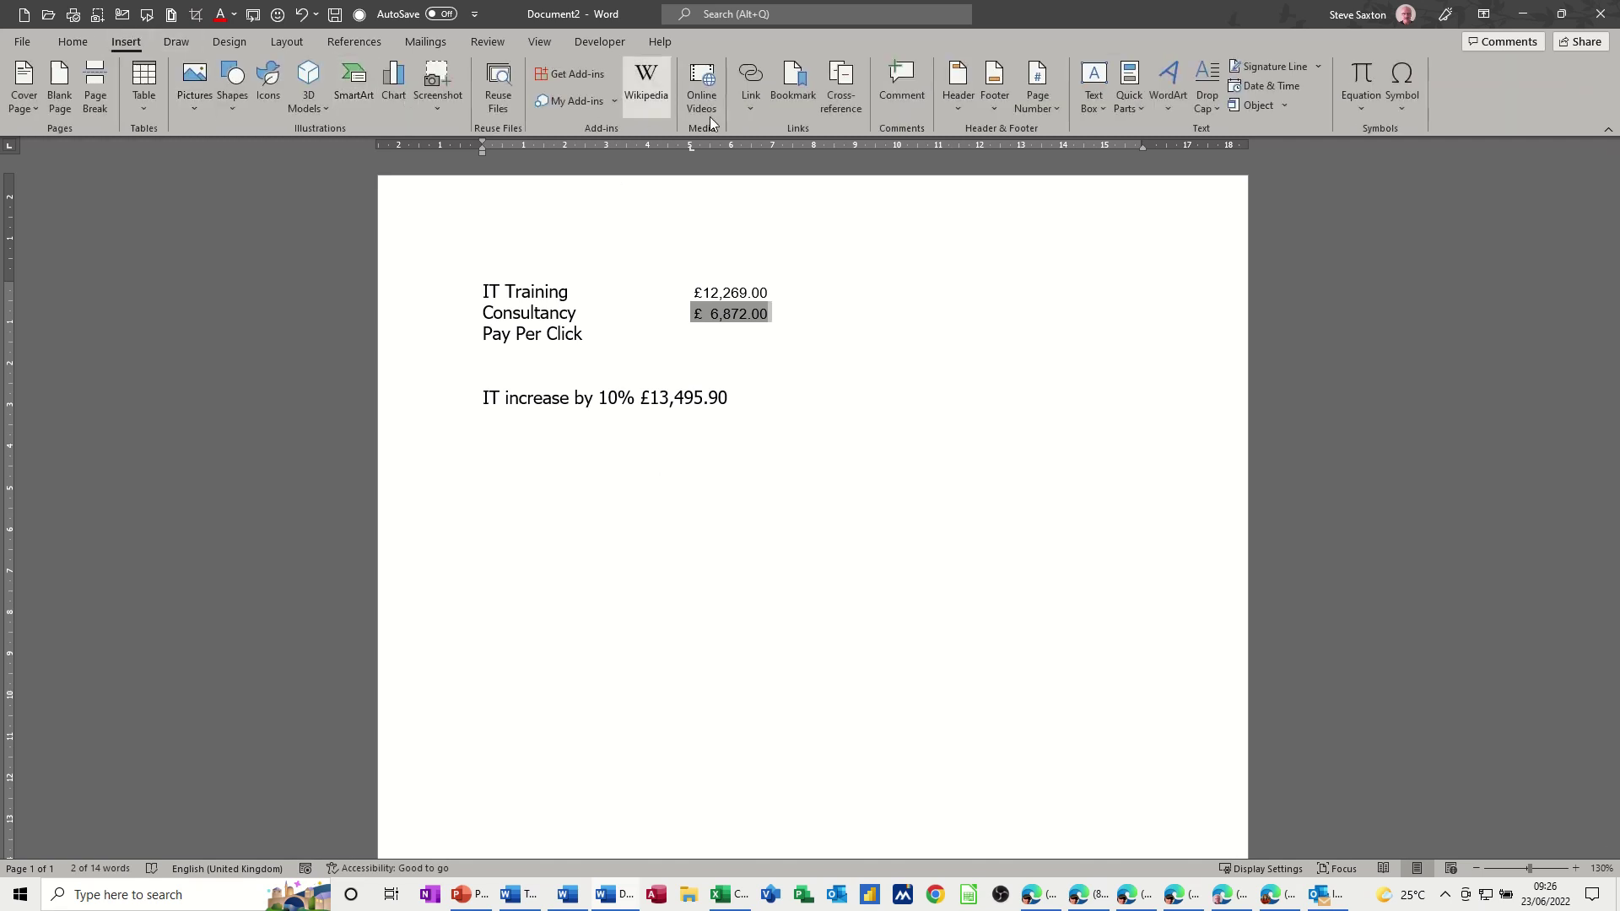
left_click(797, 85)
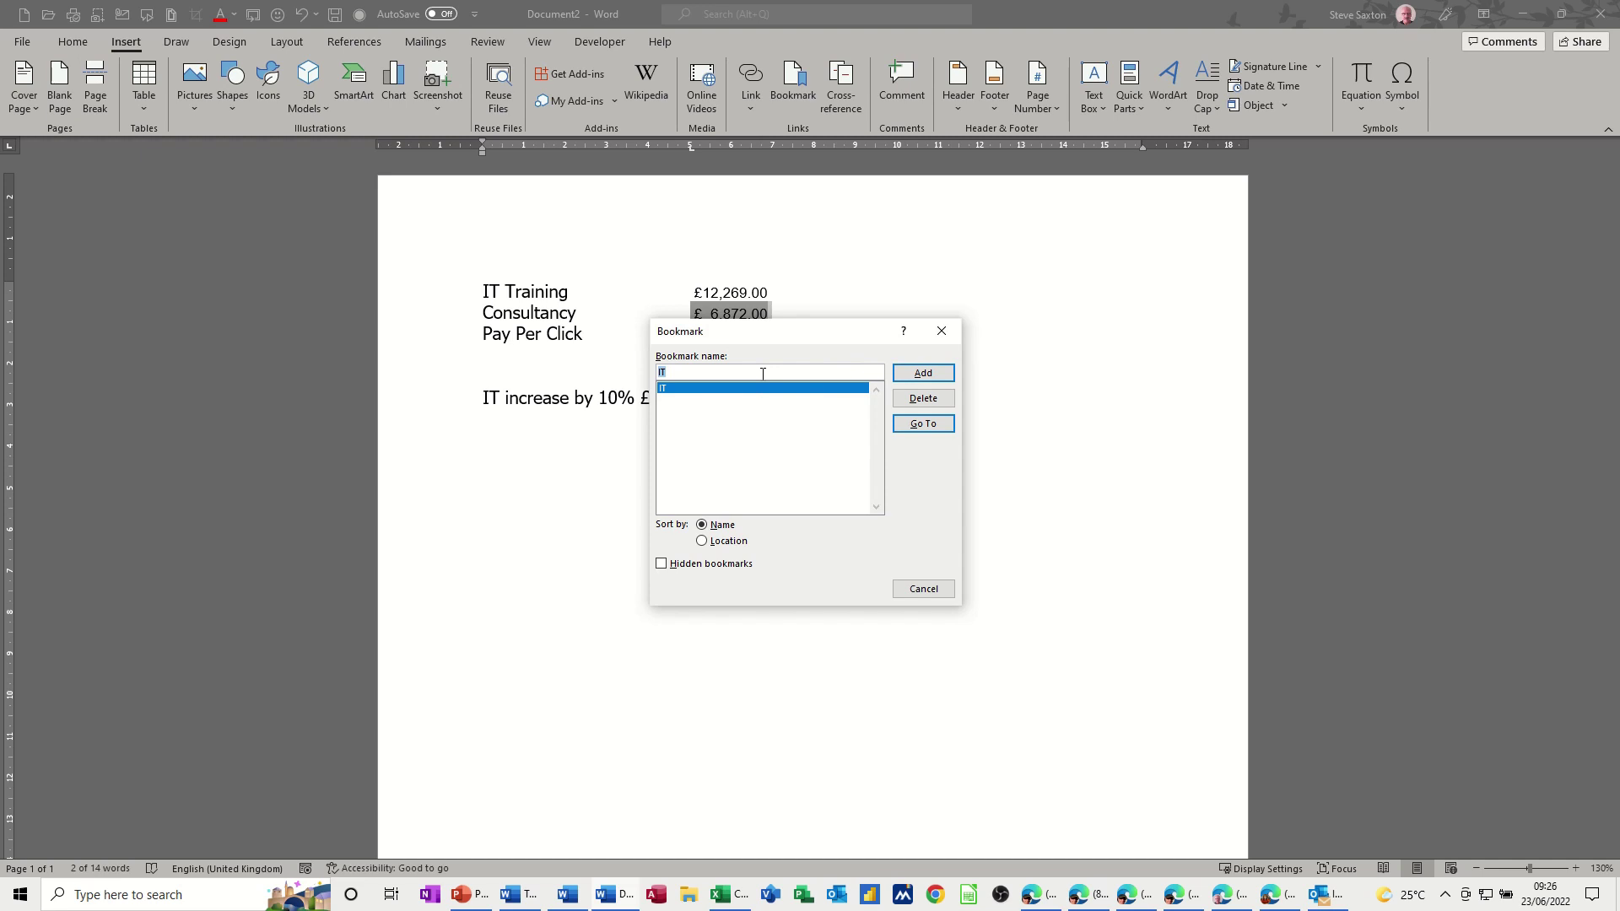
type("Consultancy")
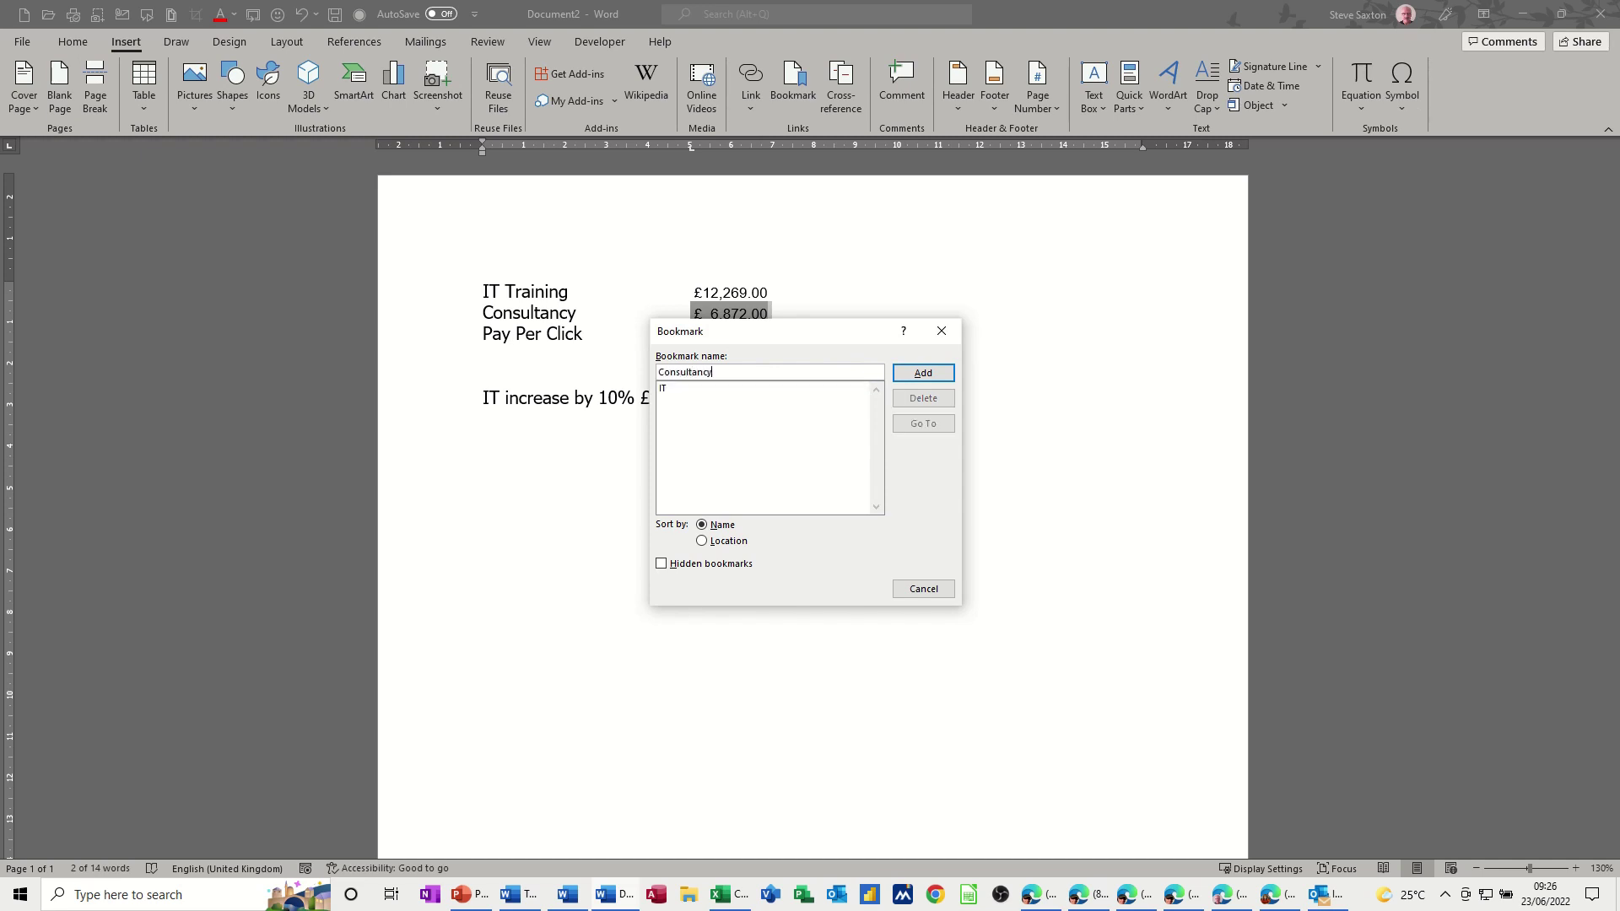
left_click(923, 372)
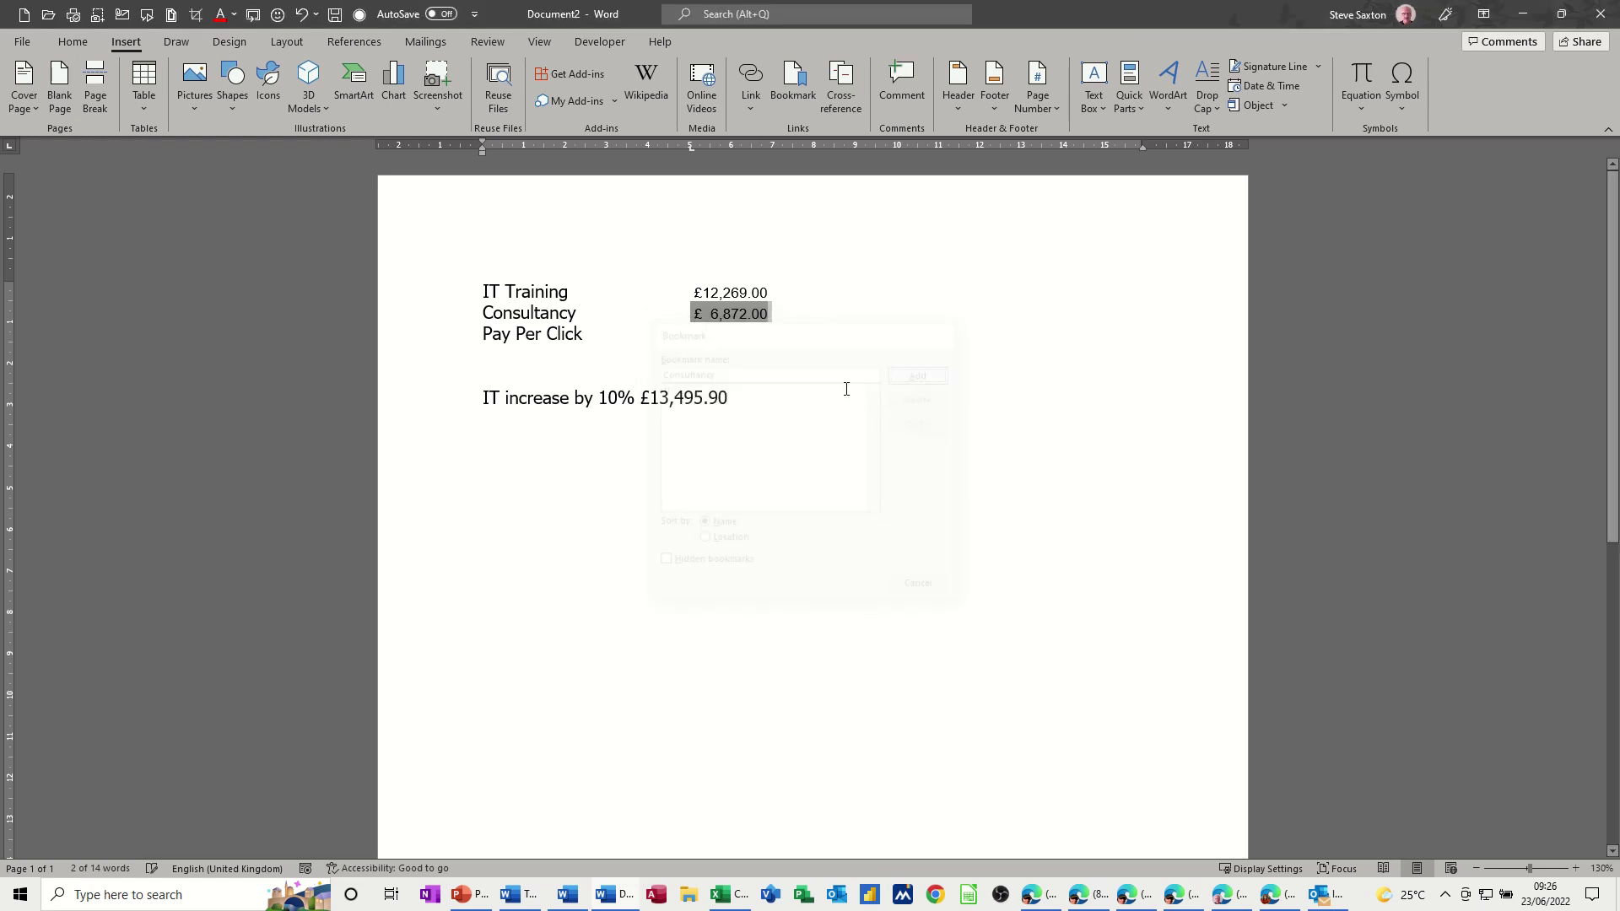
Step: Copy the Pay Per Click total from Excel cell F5 and place the cursor after Pay Per Click in Word
left_click(722, 895)
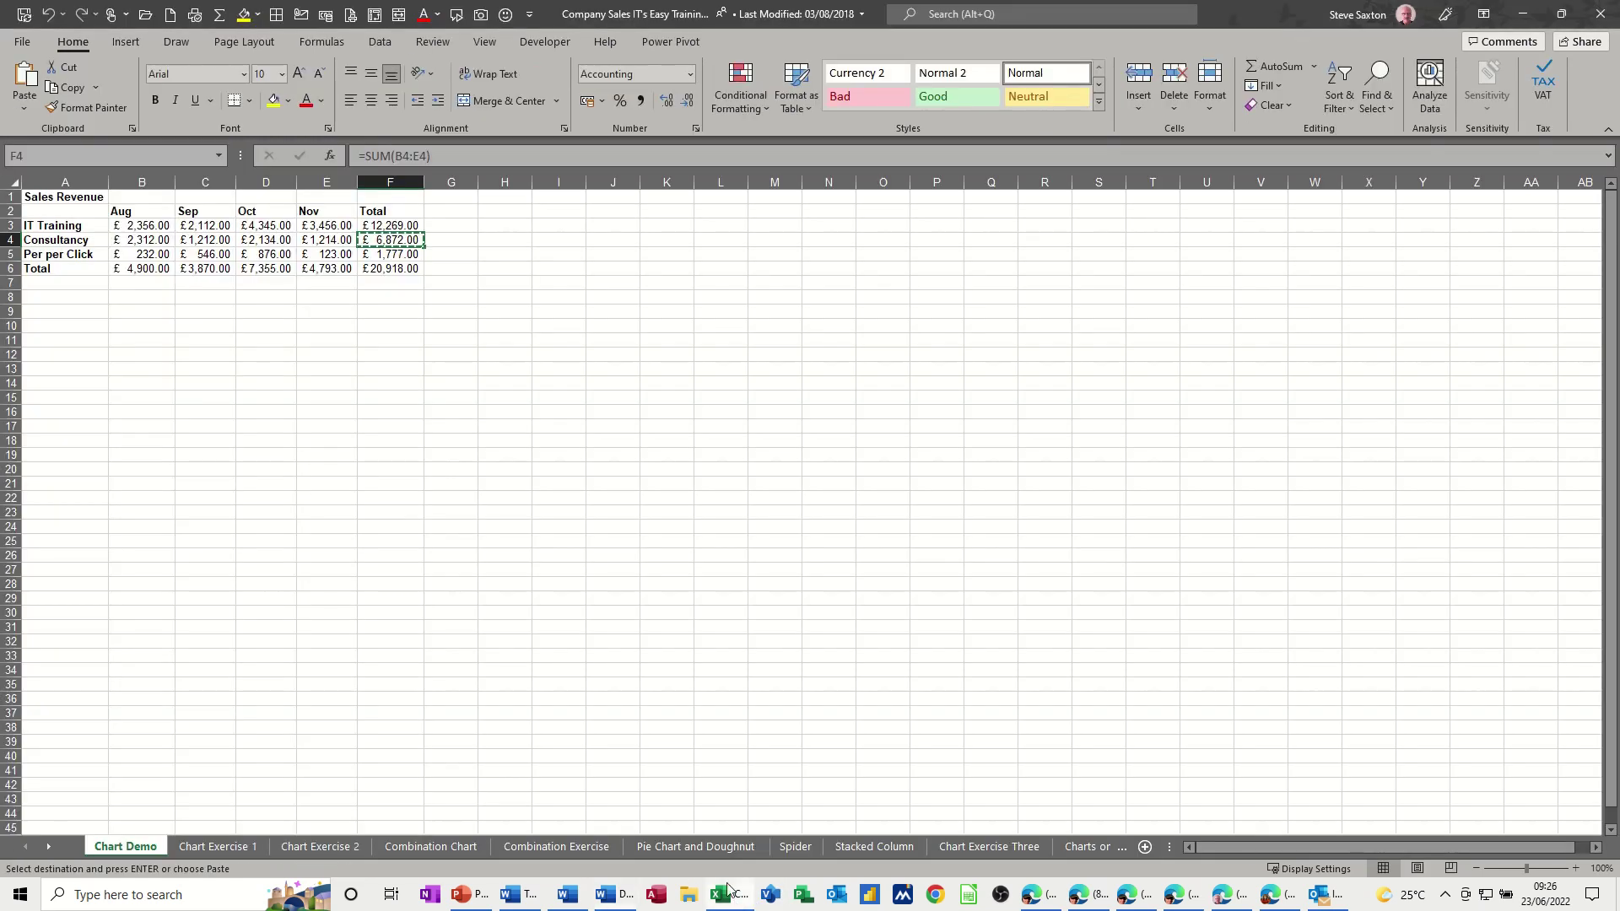
left_click(390, 254)
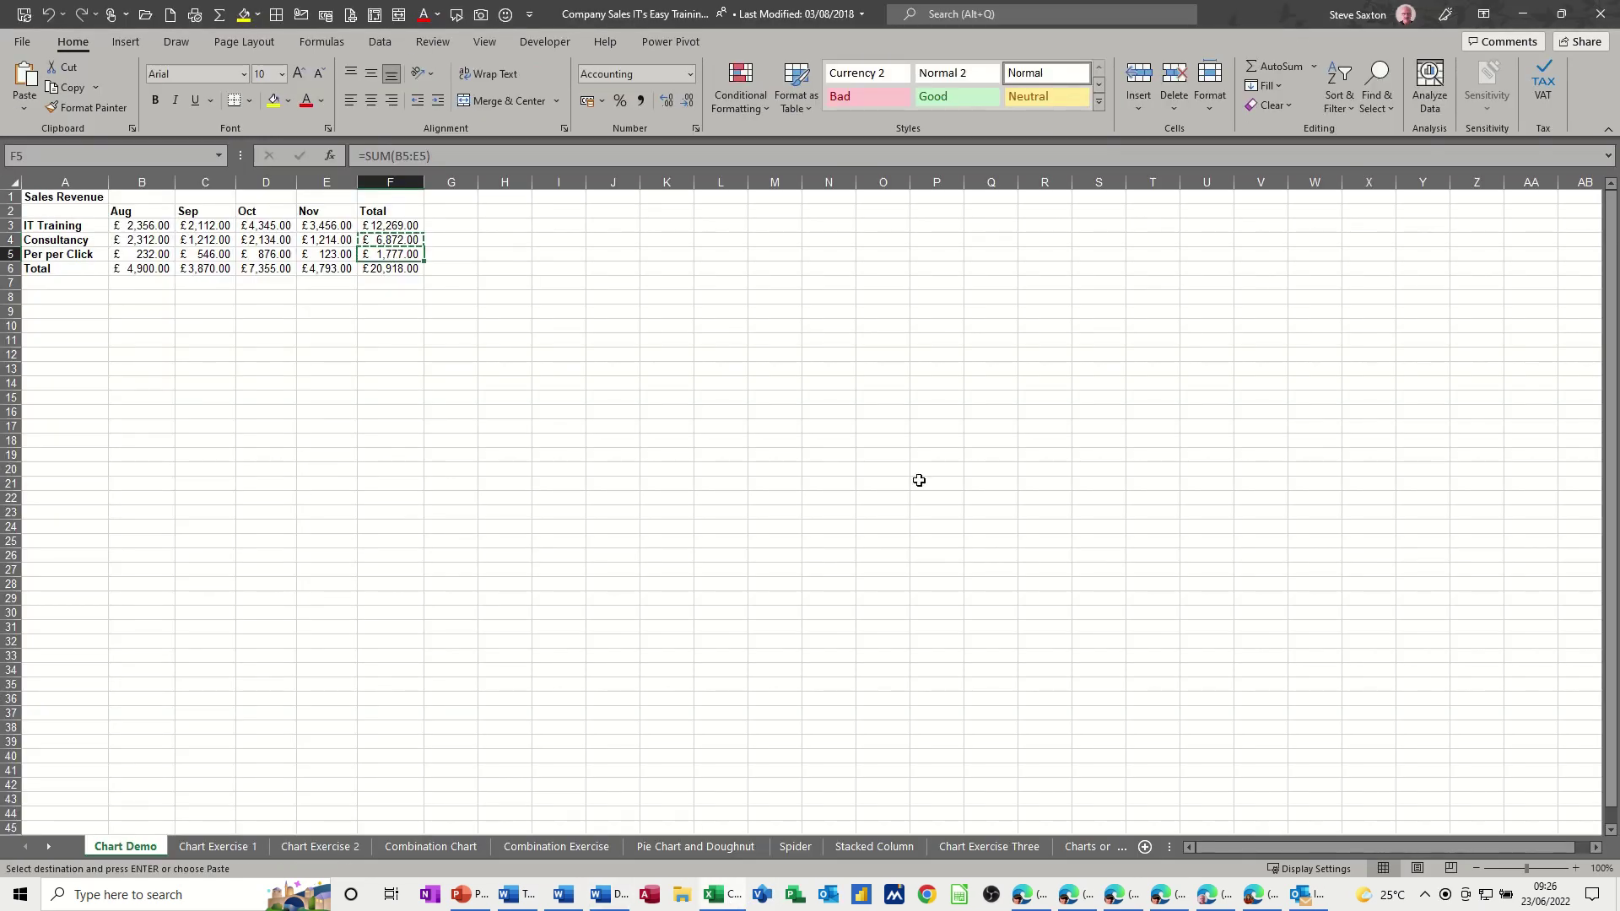
key("ctrl+c")
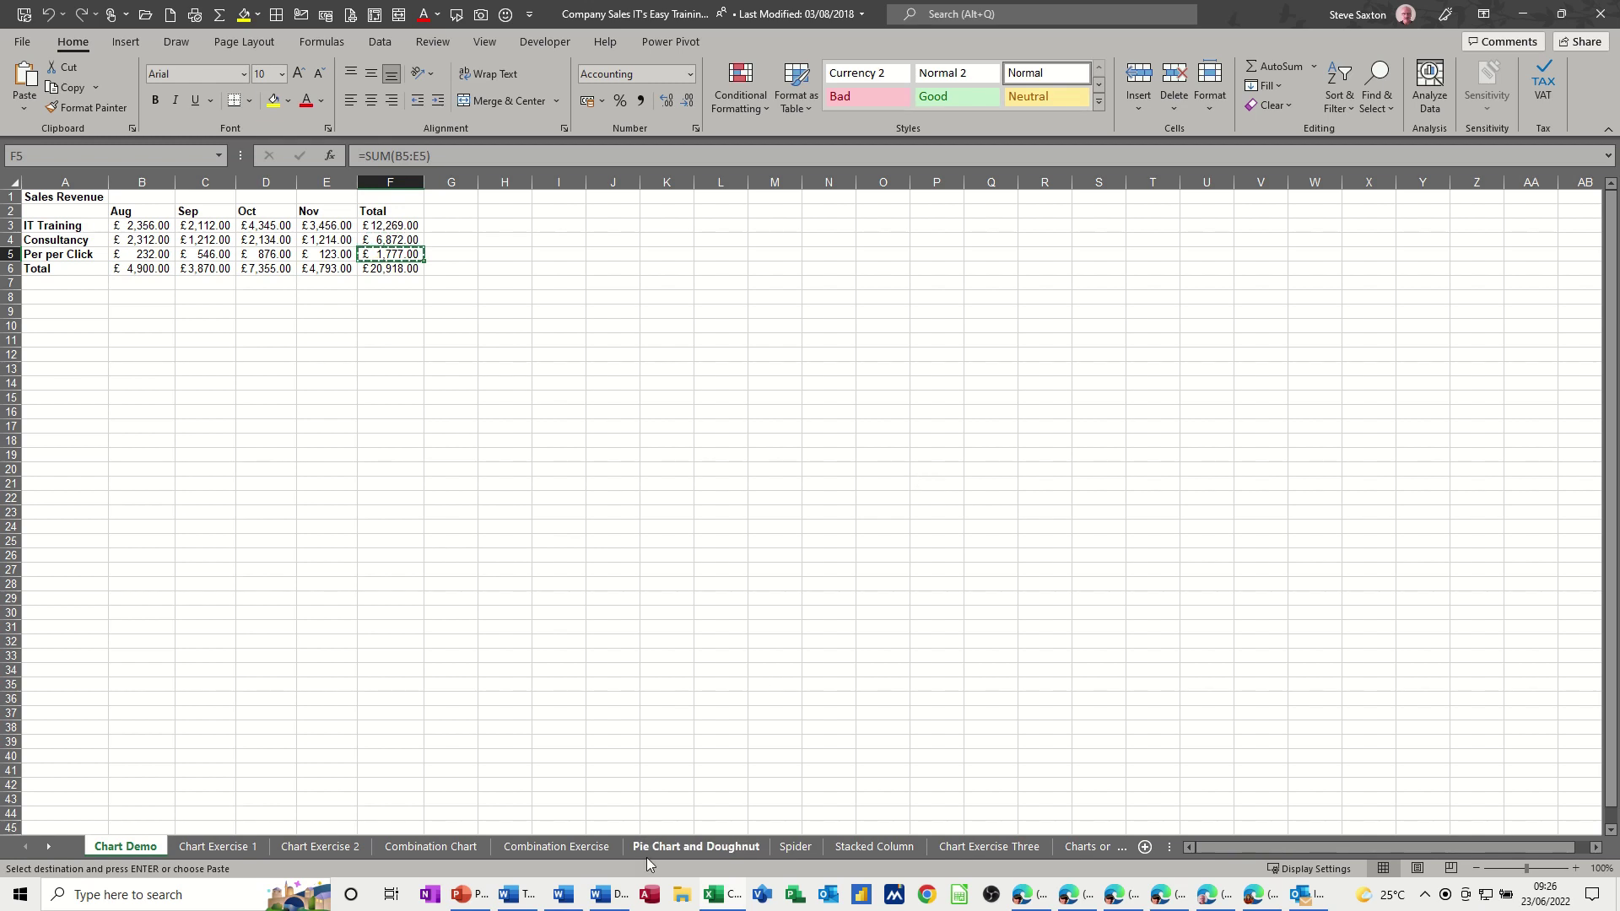
left_click(607, 895)
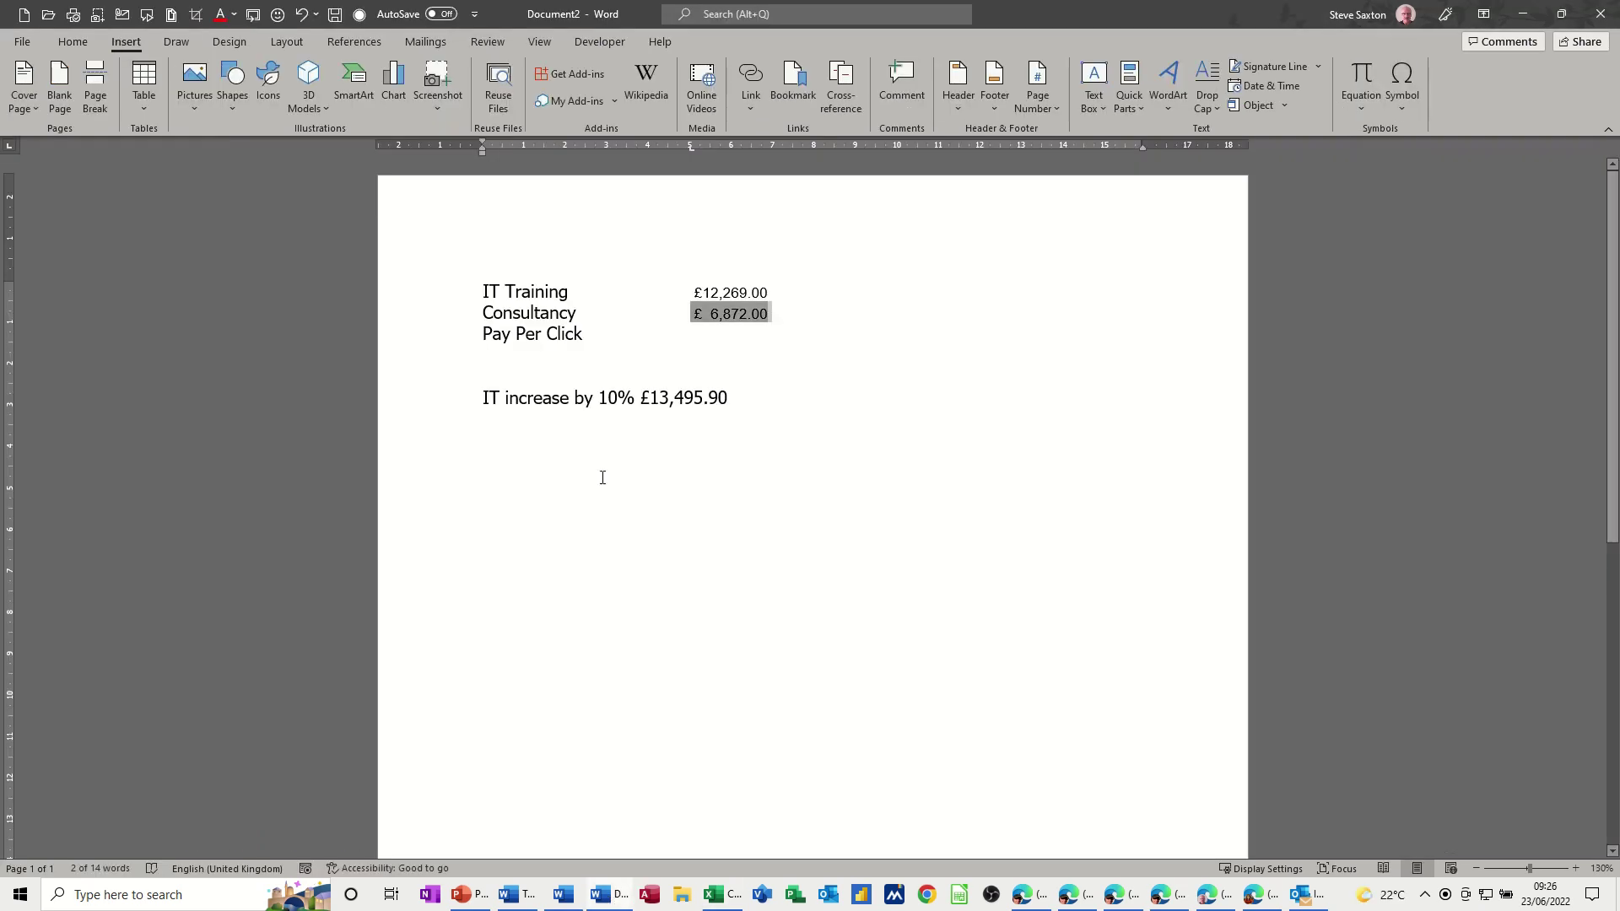
left_click(638, 339)
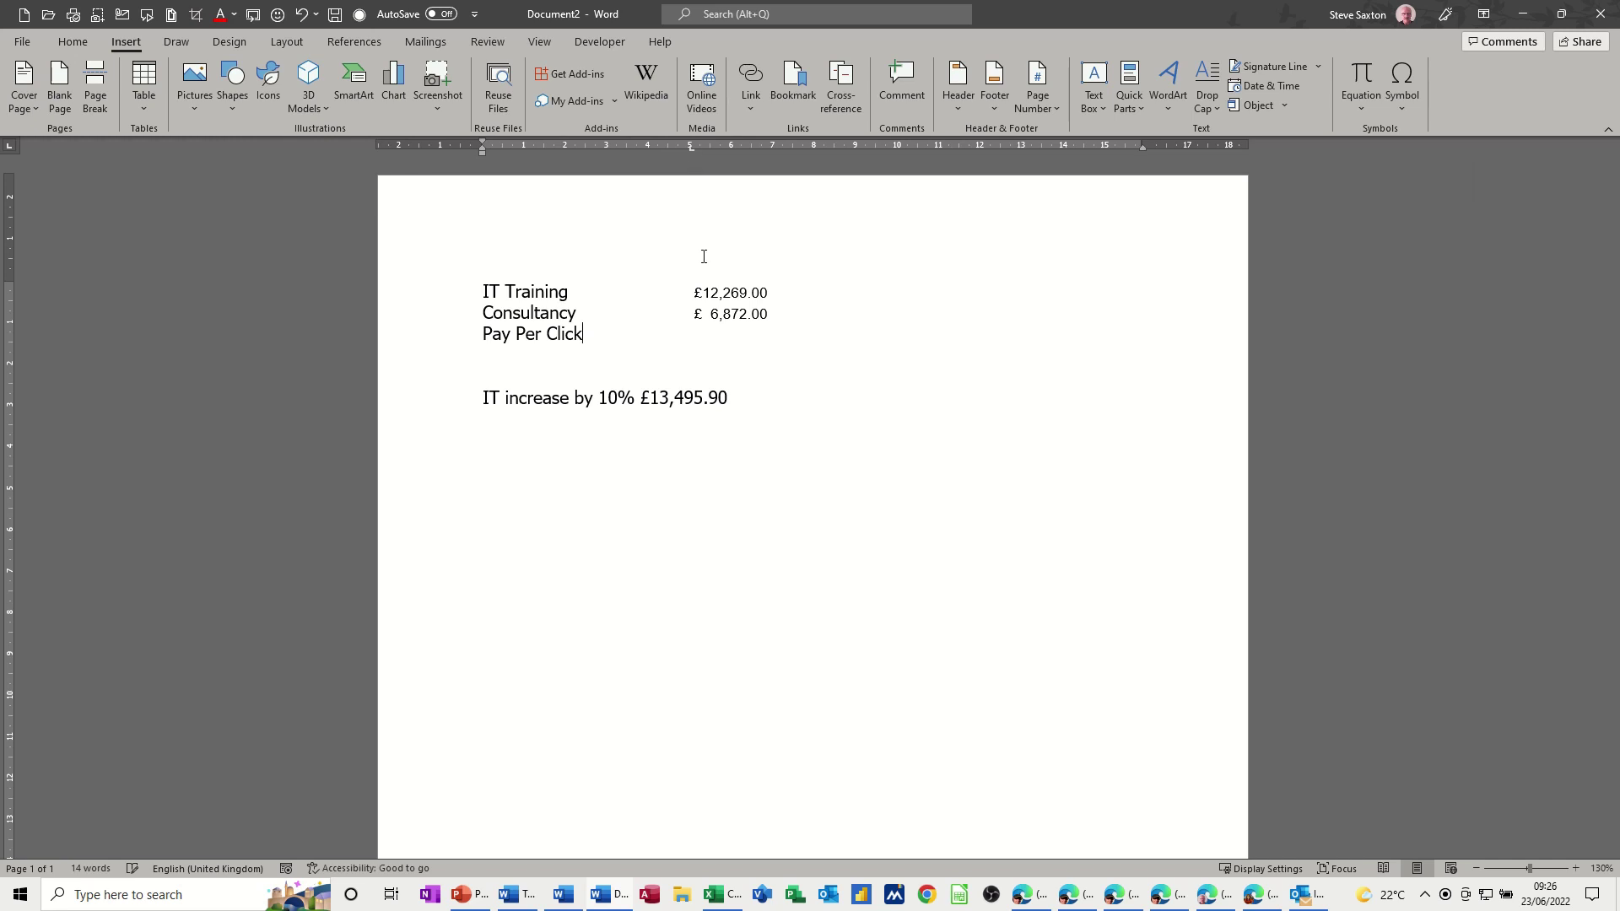
Step: Tab across and paste the Pay Per Click total as a linked formatted-text field
key("Tab")
left_click(63, 42)
left_click(24, 107)
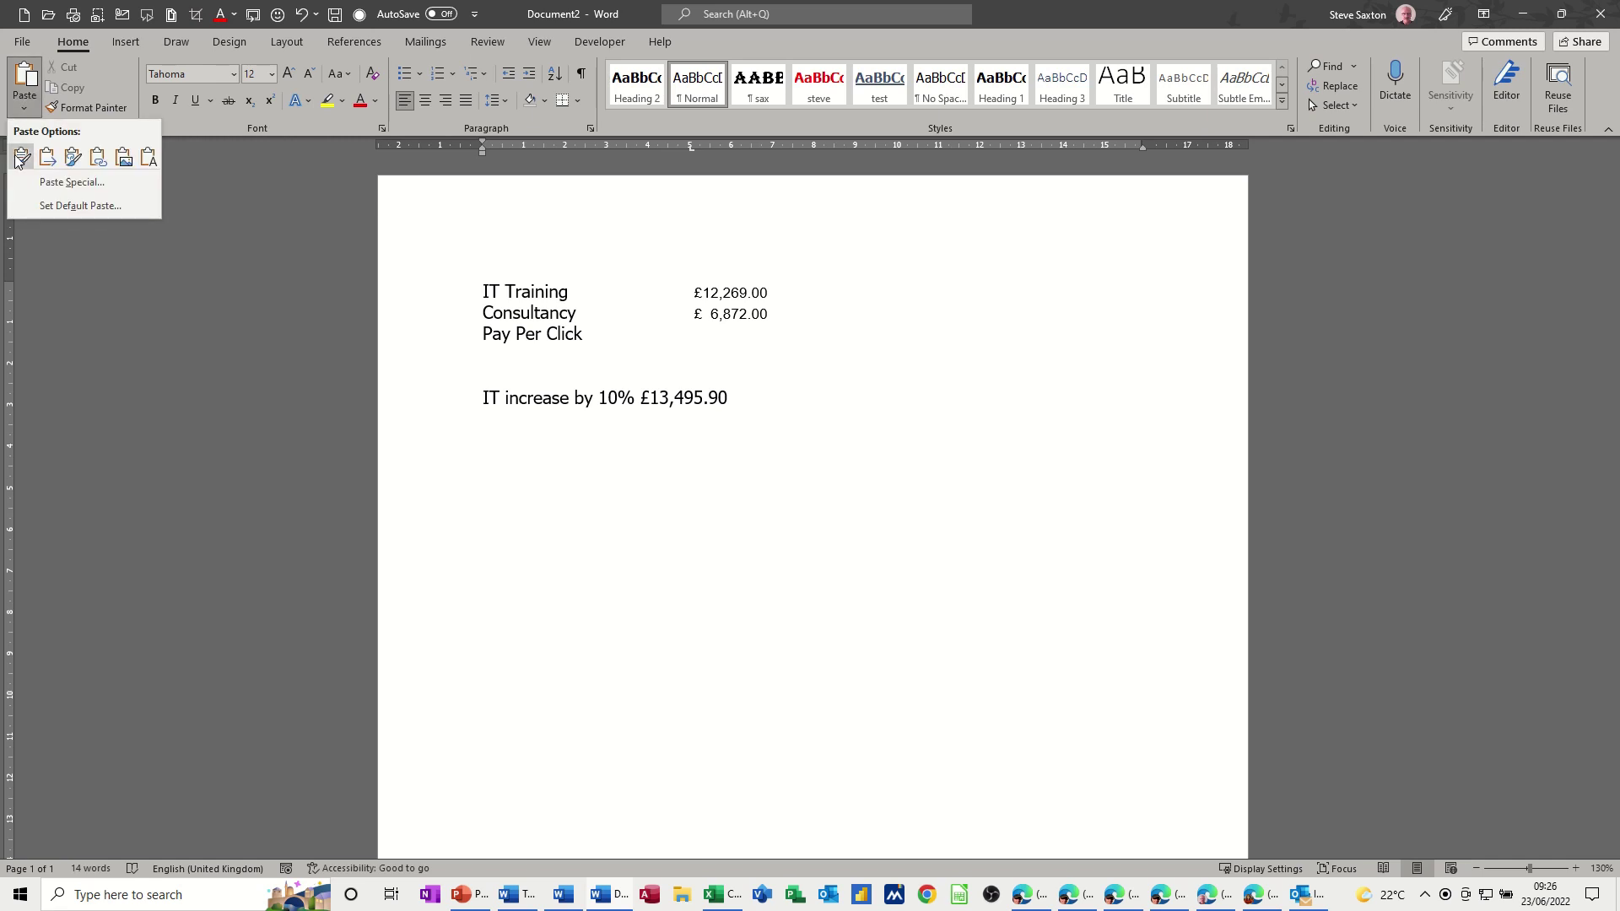
left_click(28, 183)
left_click(628, 378)
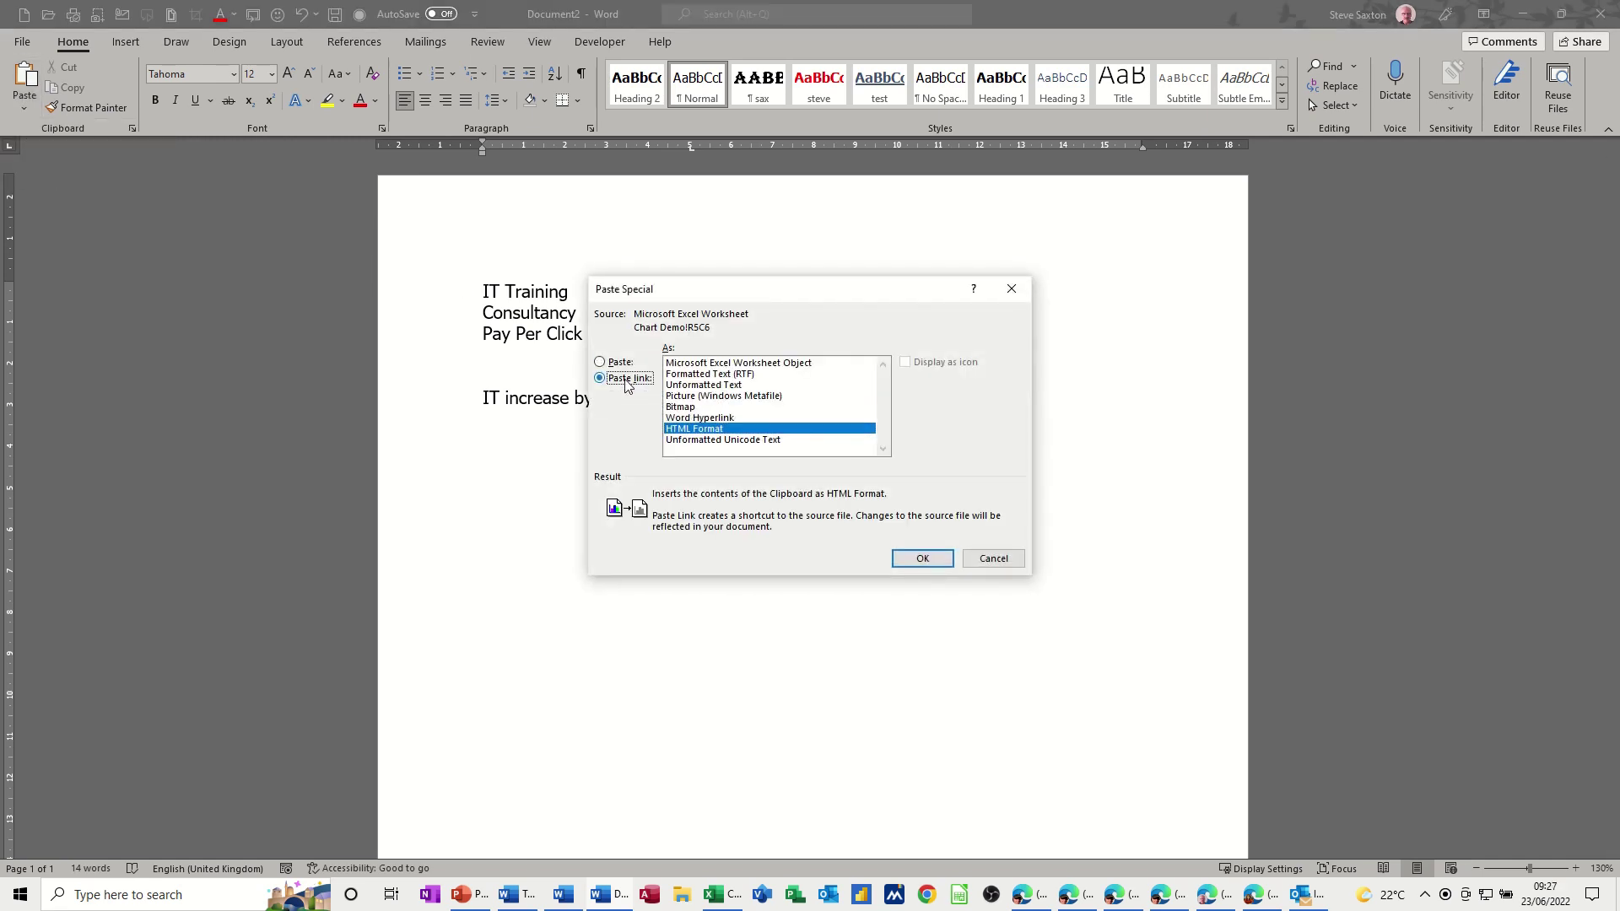
left_click(701, 374)
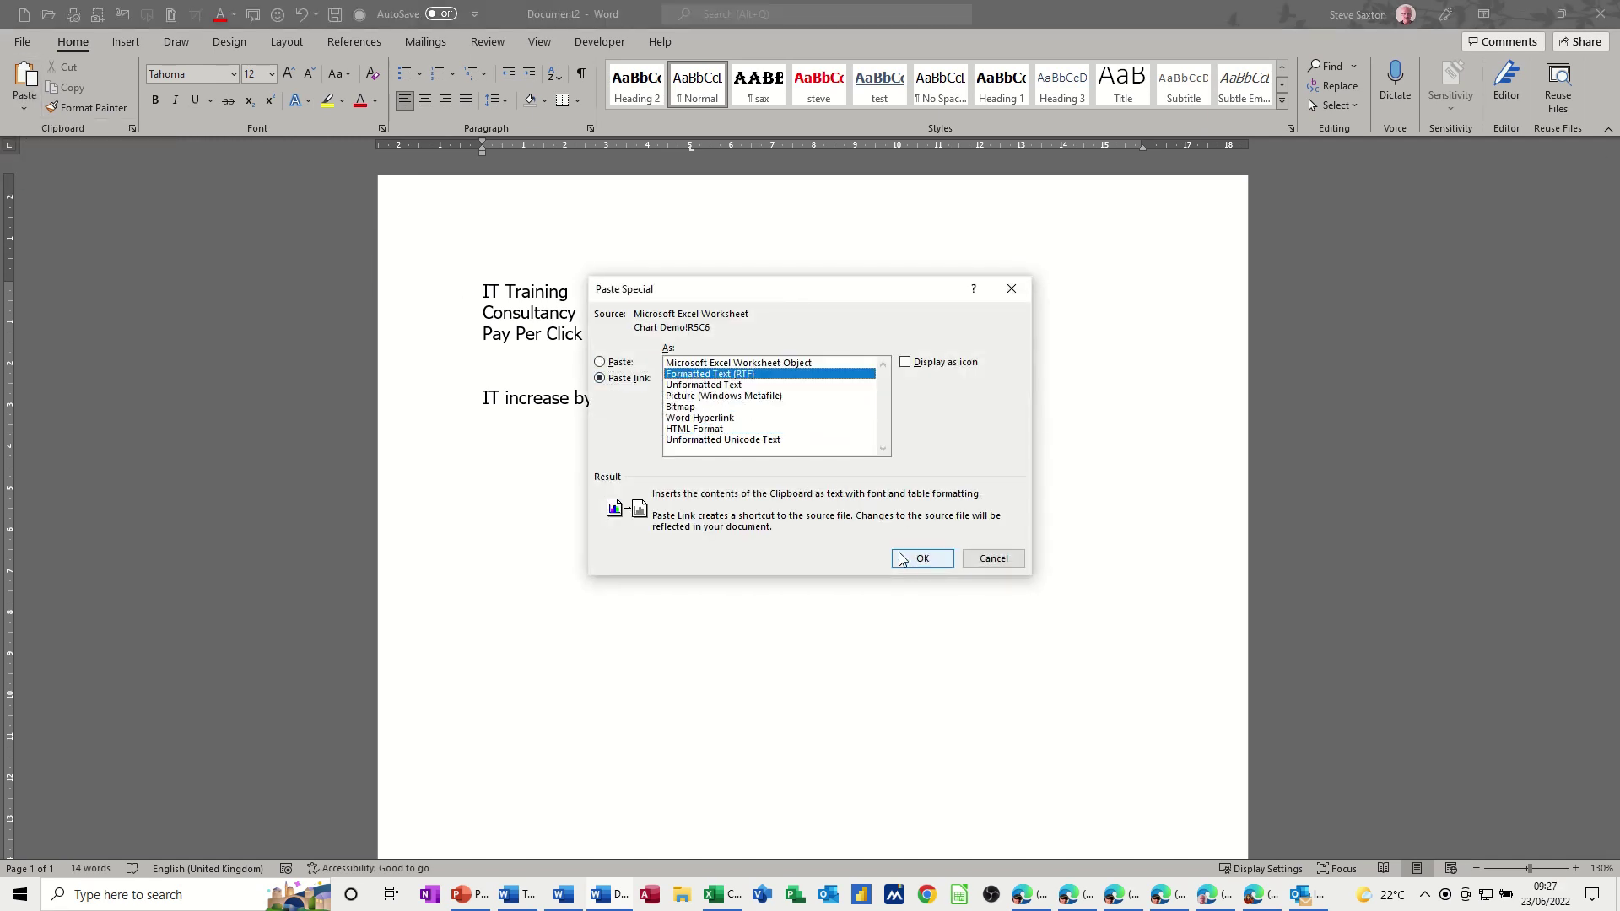
left_click(920, 558)
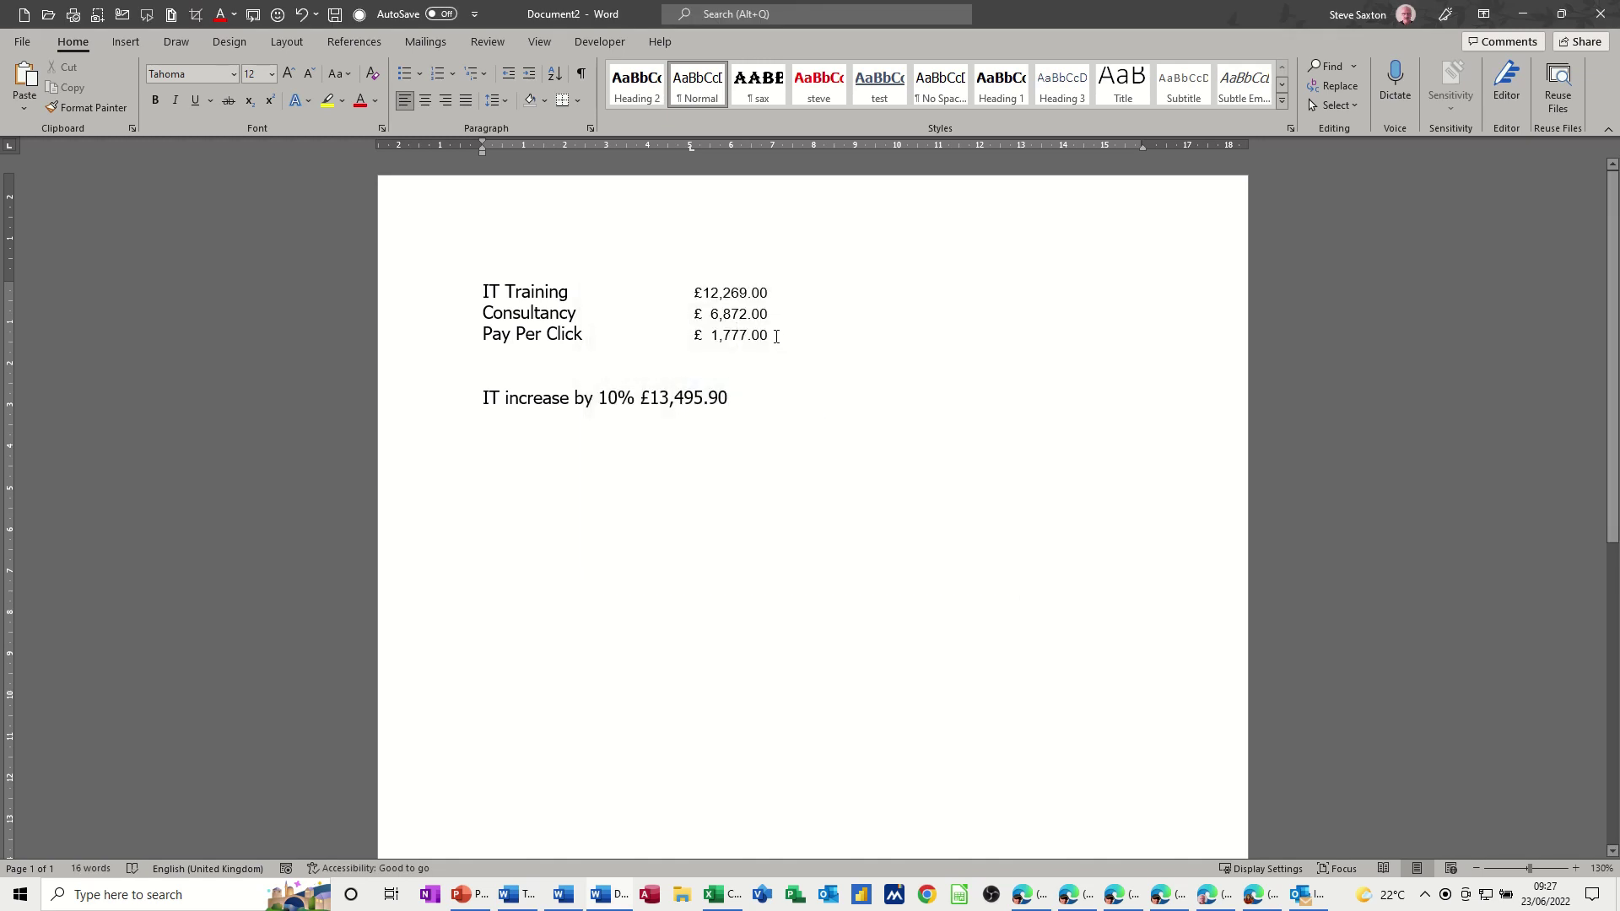
Step: Bookmark the £ 1,777.00 amount as Click and add an empty line below the increase line
left_click_drag(771, 335, 696, 334)
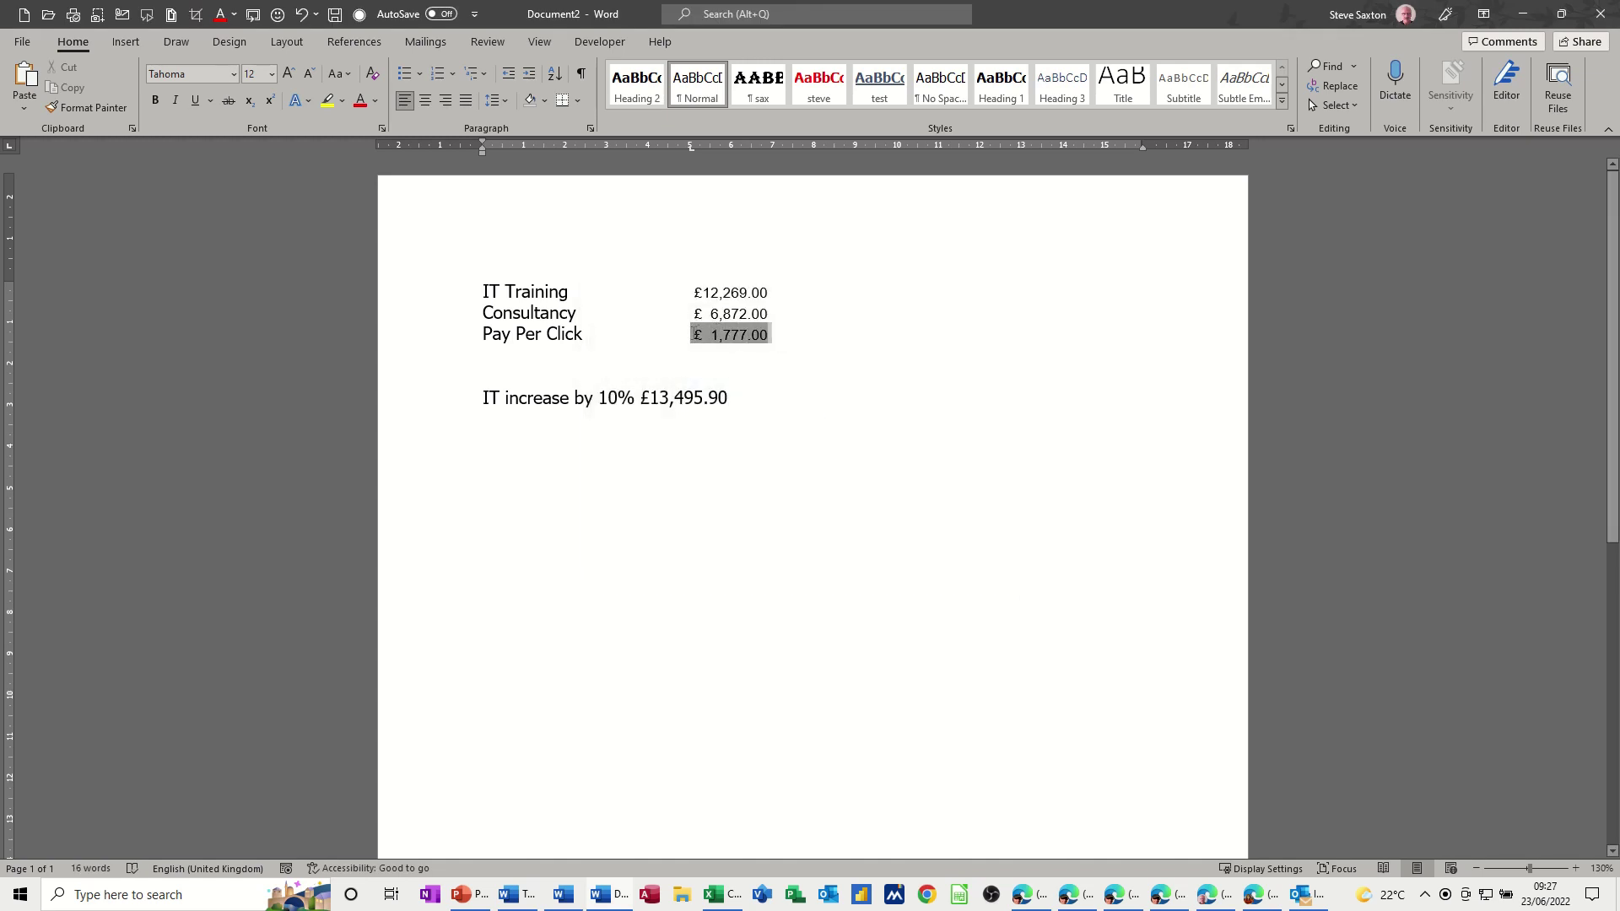
left_click(123, 47)
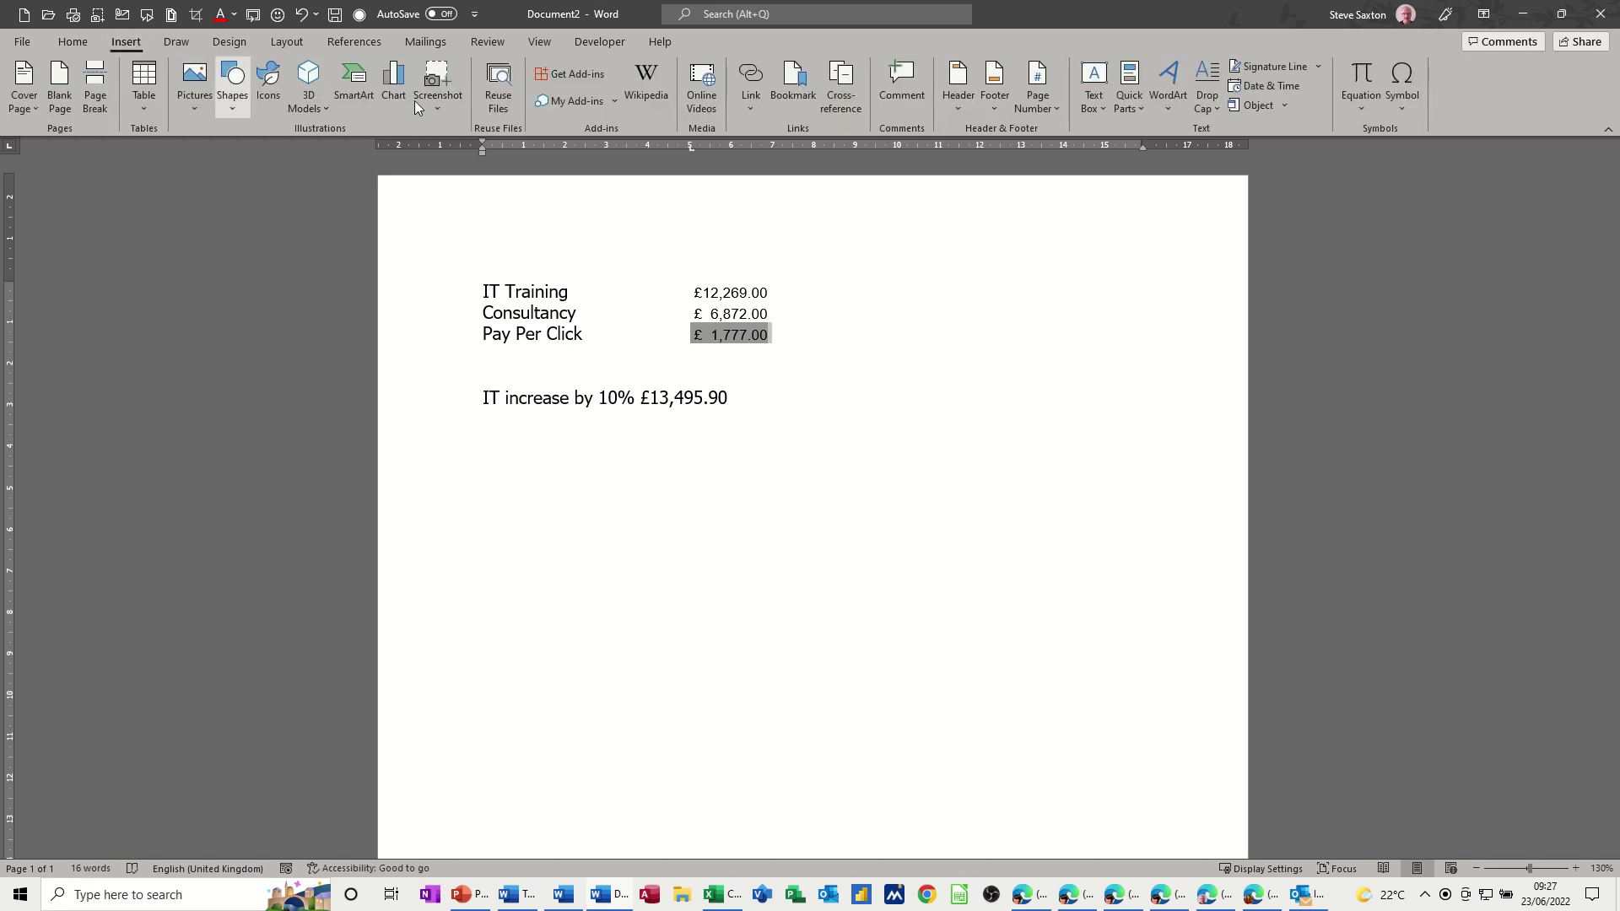
left_click(790, 82)
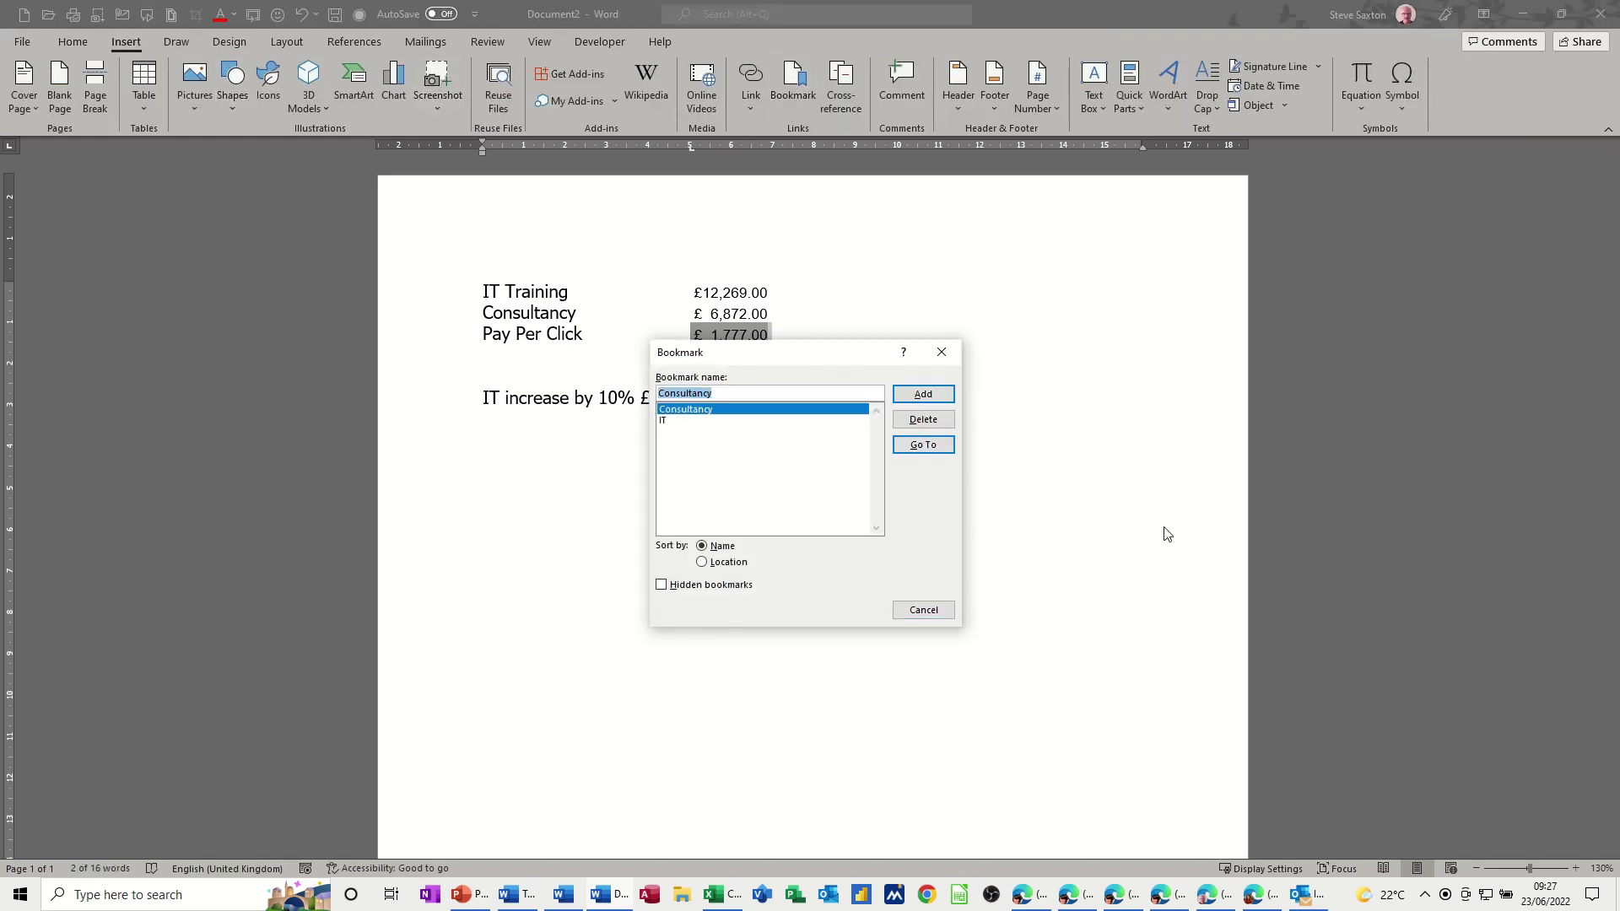
type("Click")
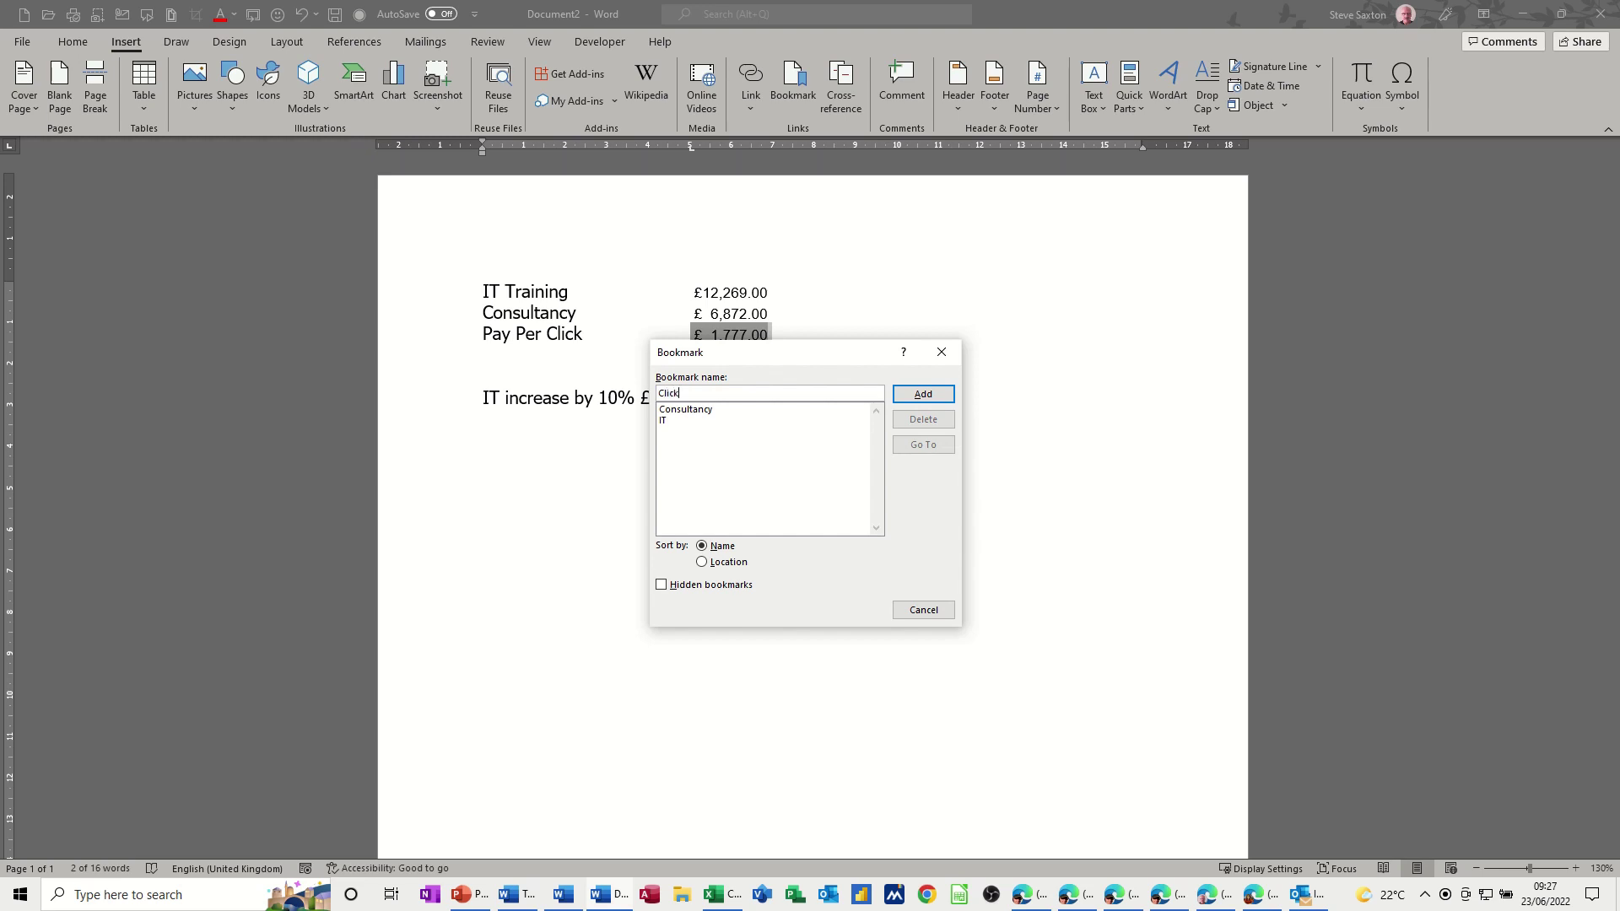
left_click(923, 394)
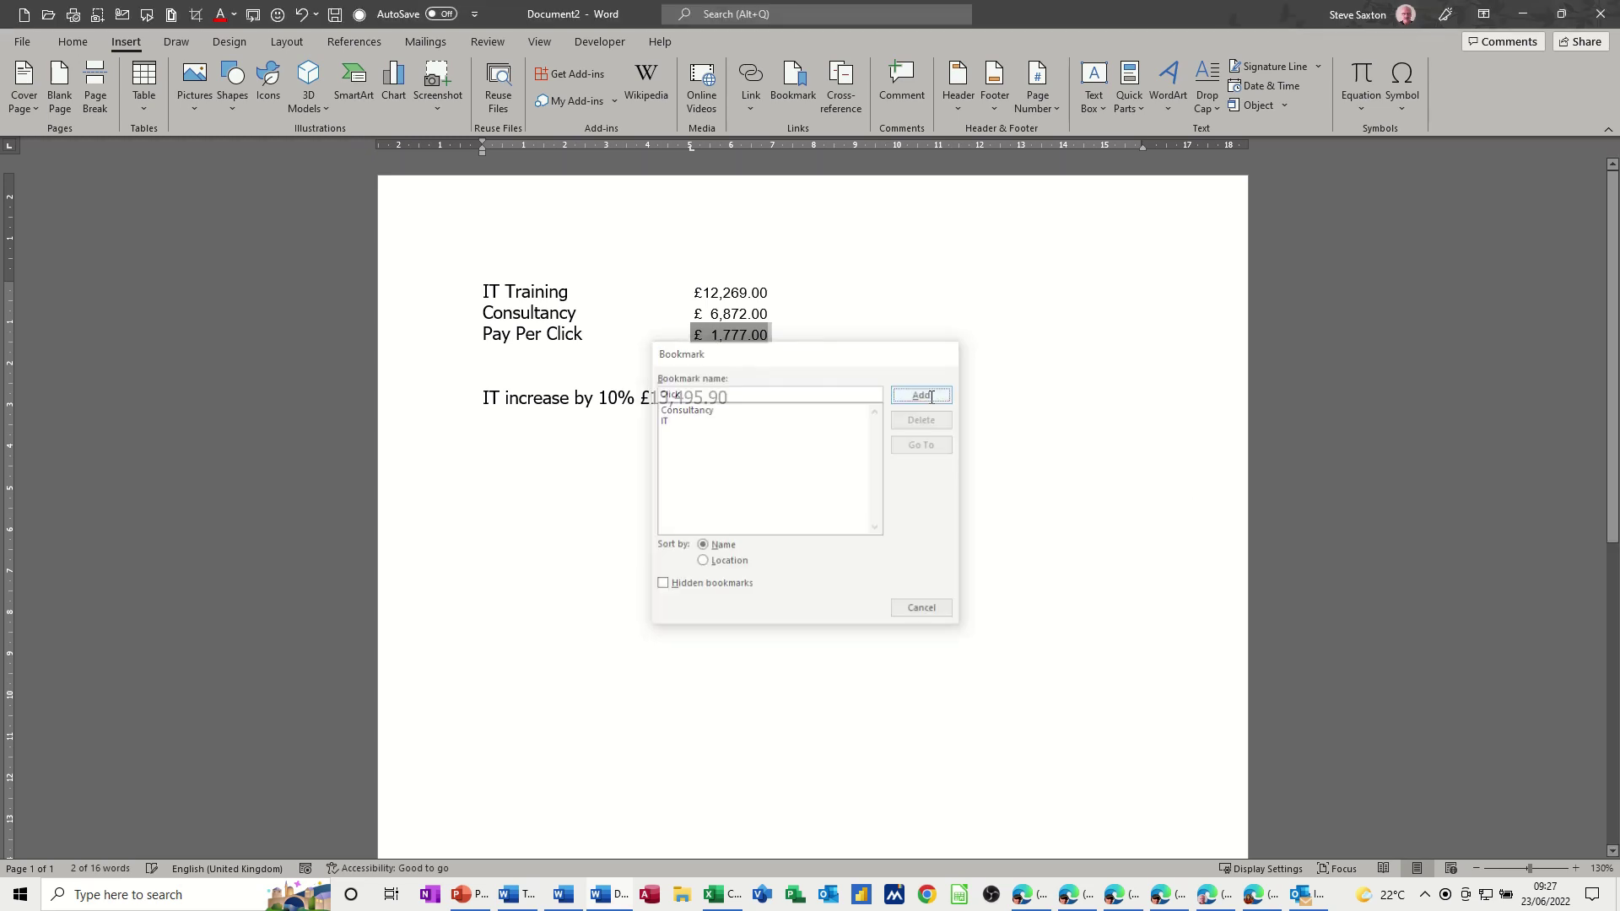
left_click(750, 405)
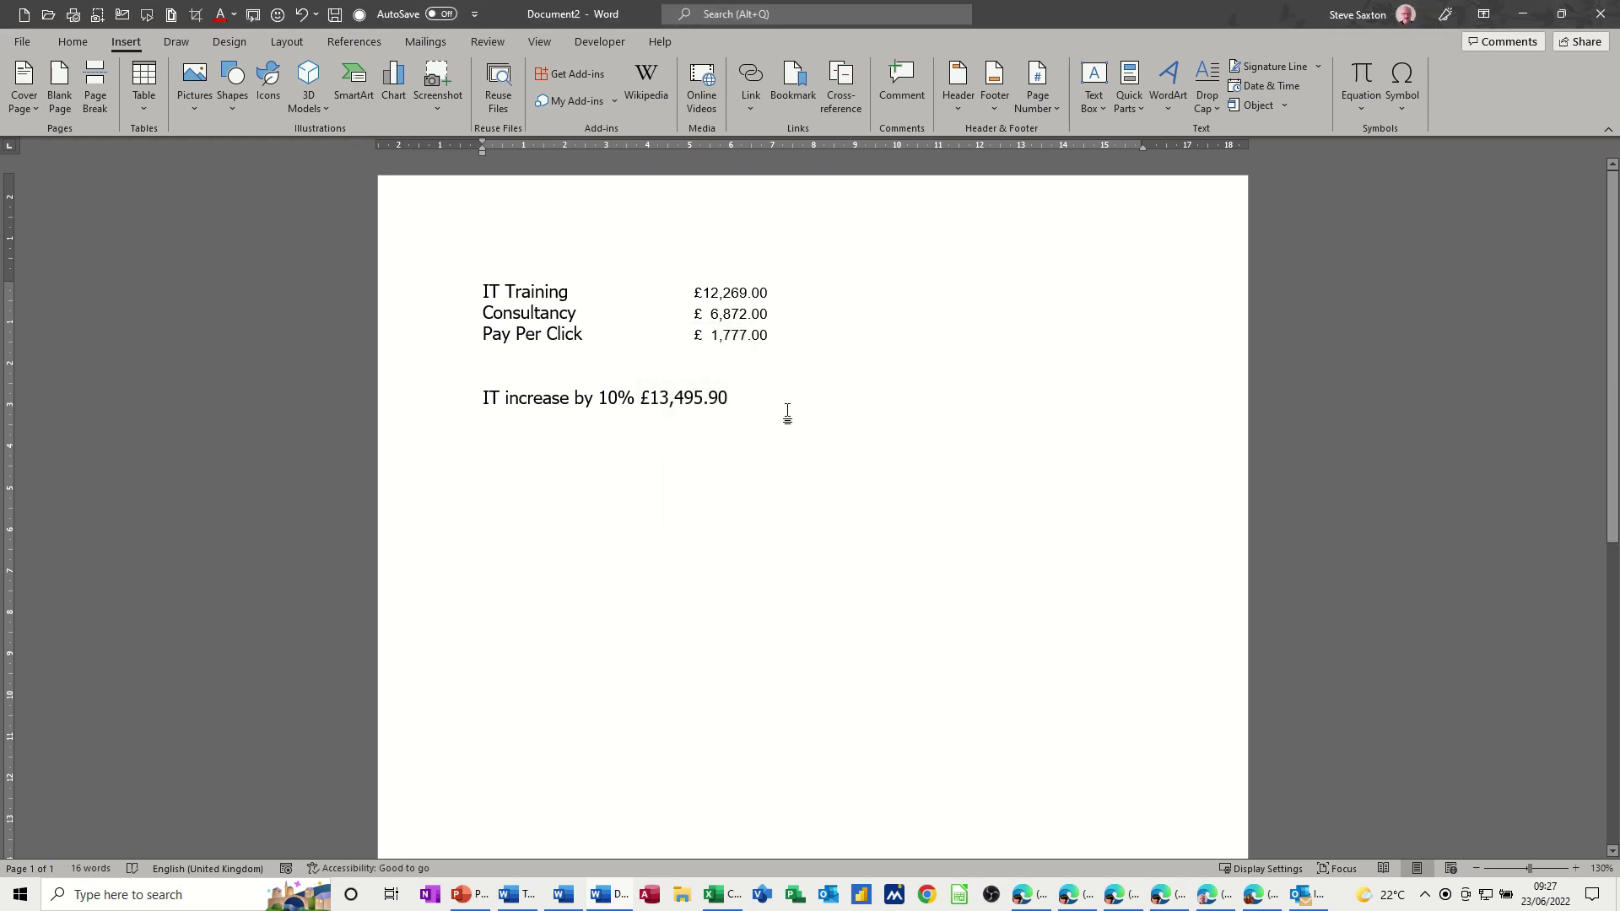
key("Return")
left_click(723, 898)
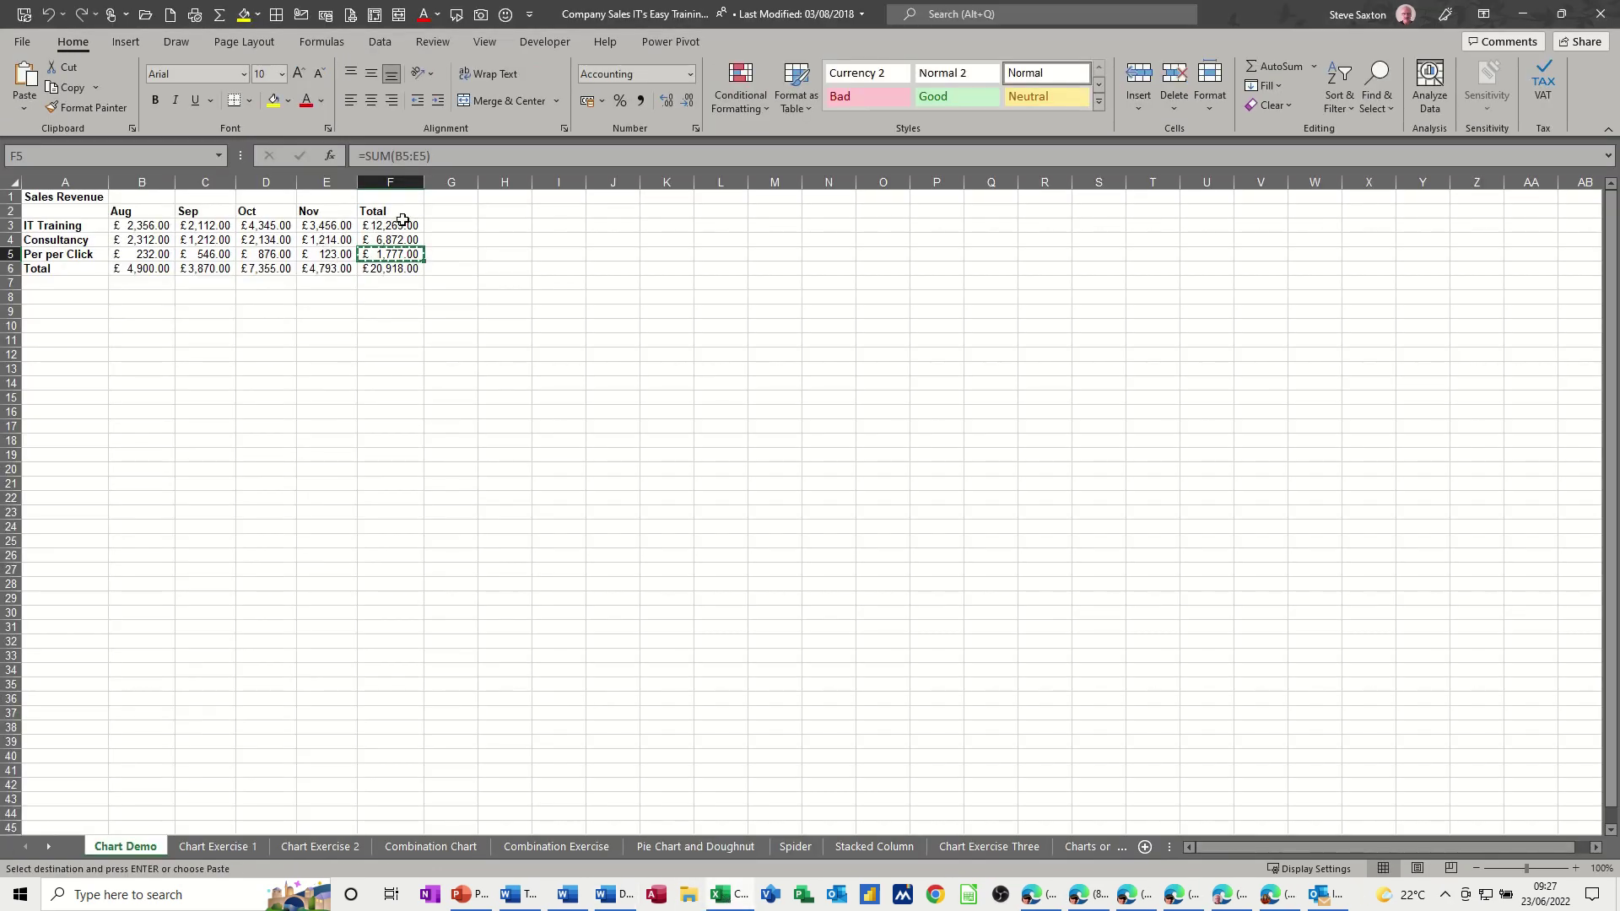
Step: Enter 5000 as IT Training's November value in E3, then go back to Word
left_click(324, 224)
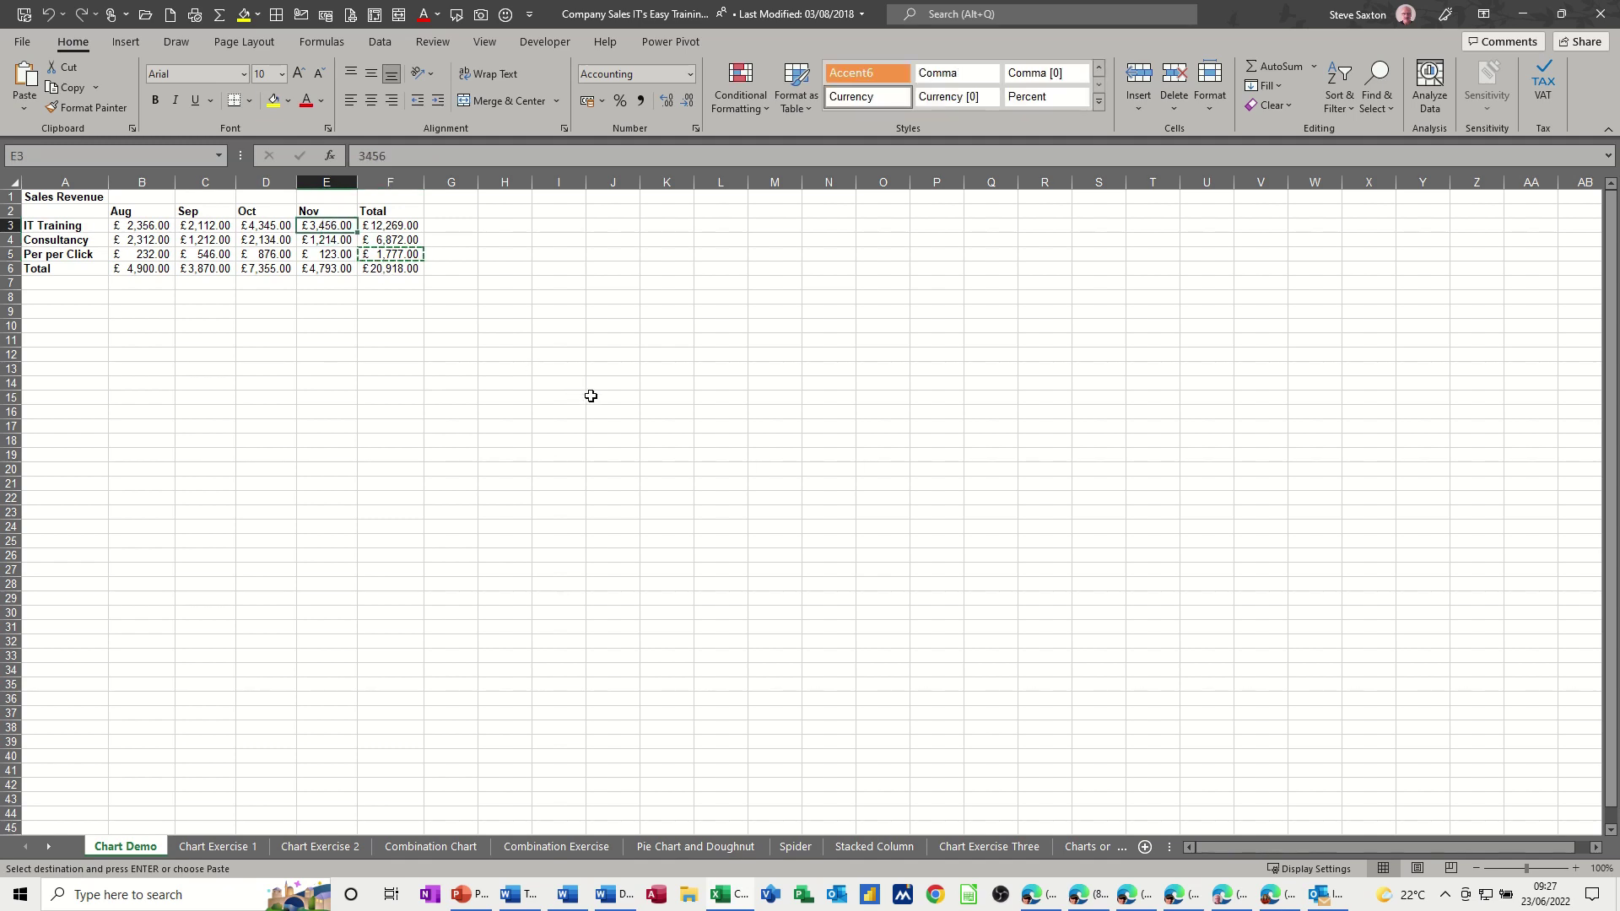
type("5000")
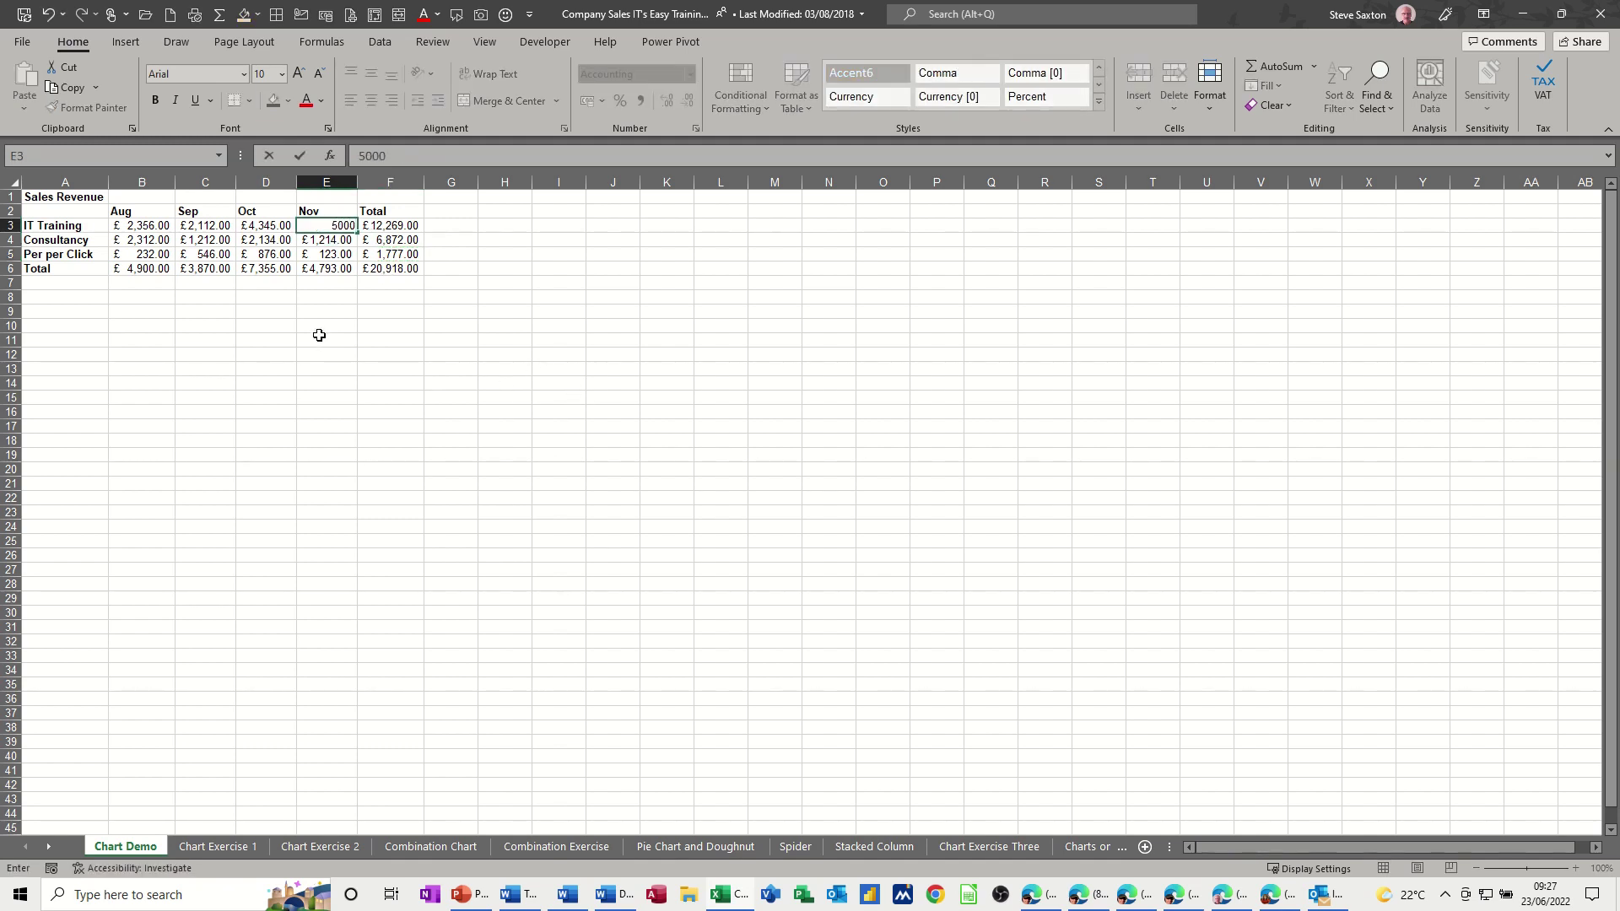
left_click(320, 336)
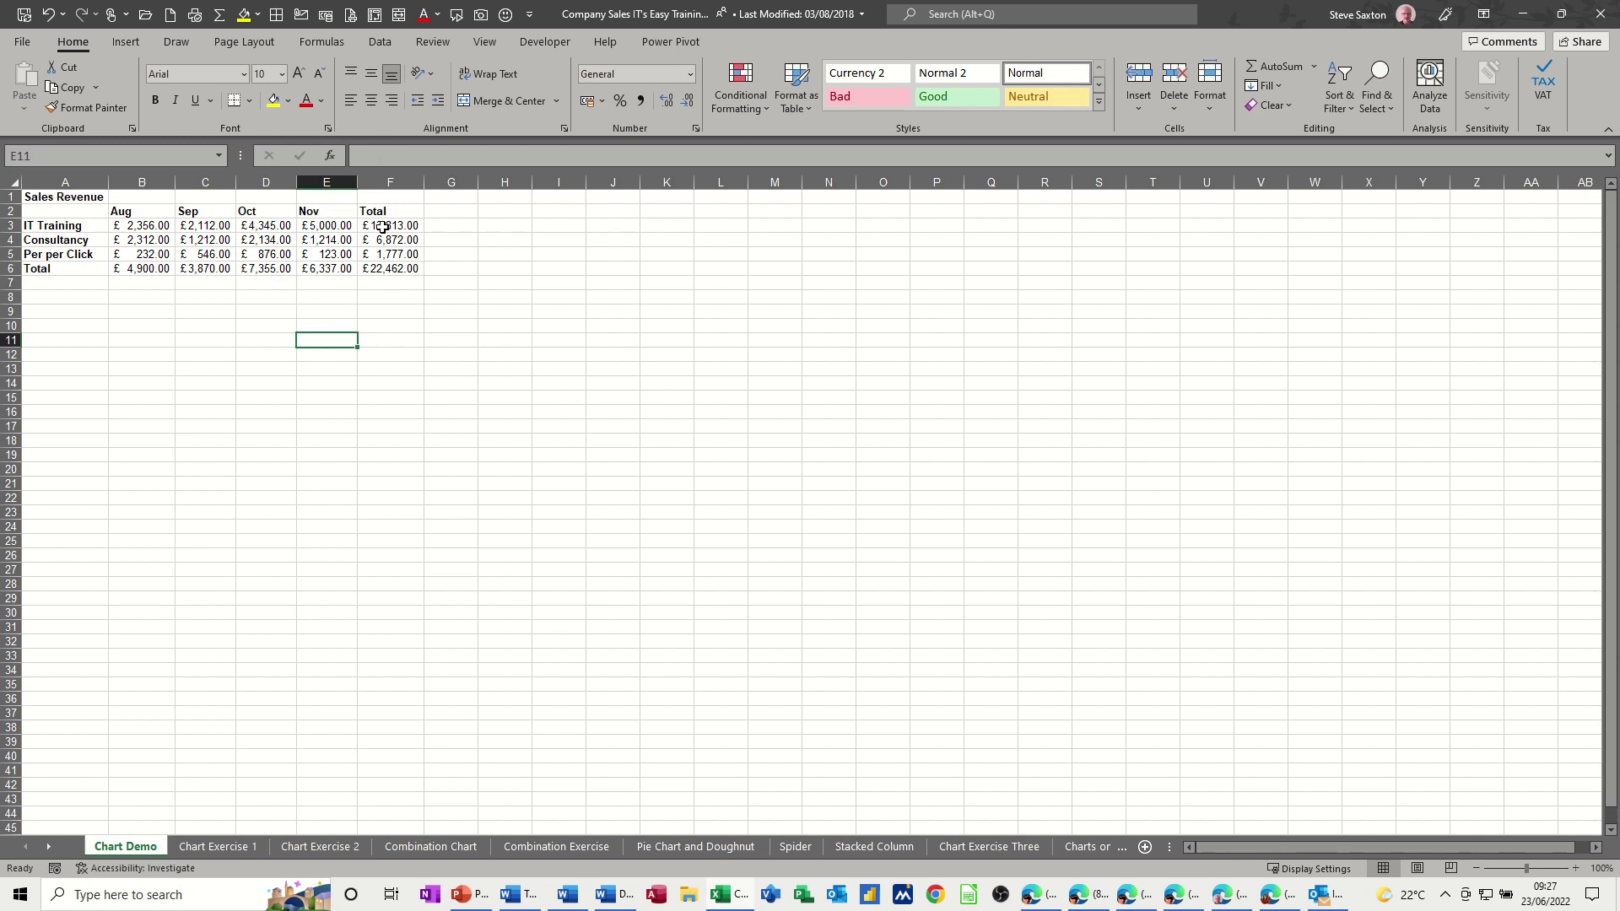
left_click(623, 895)
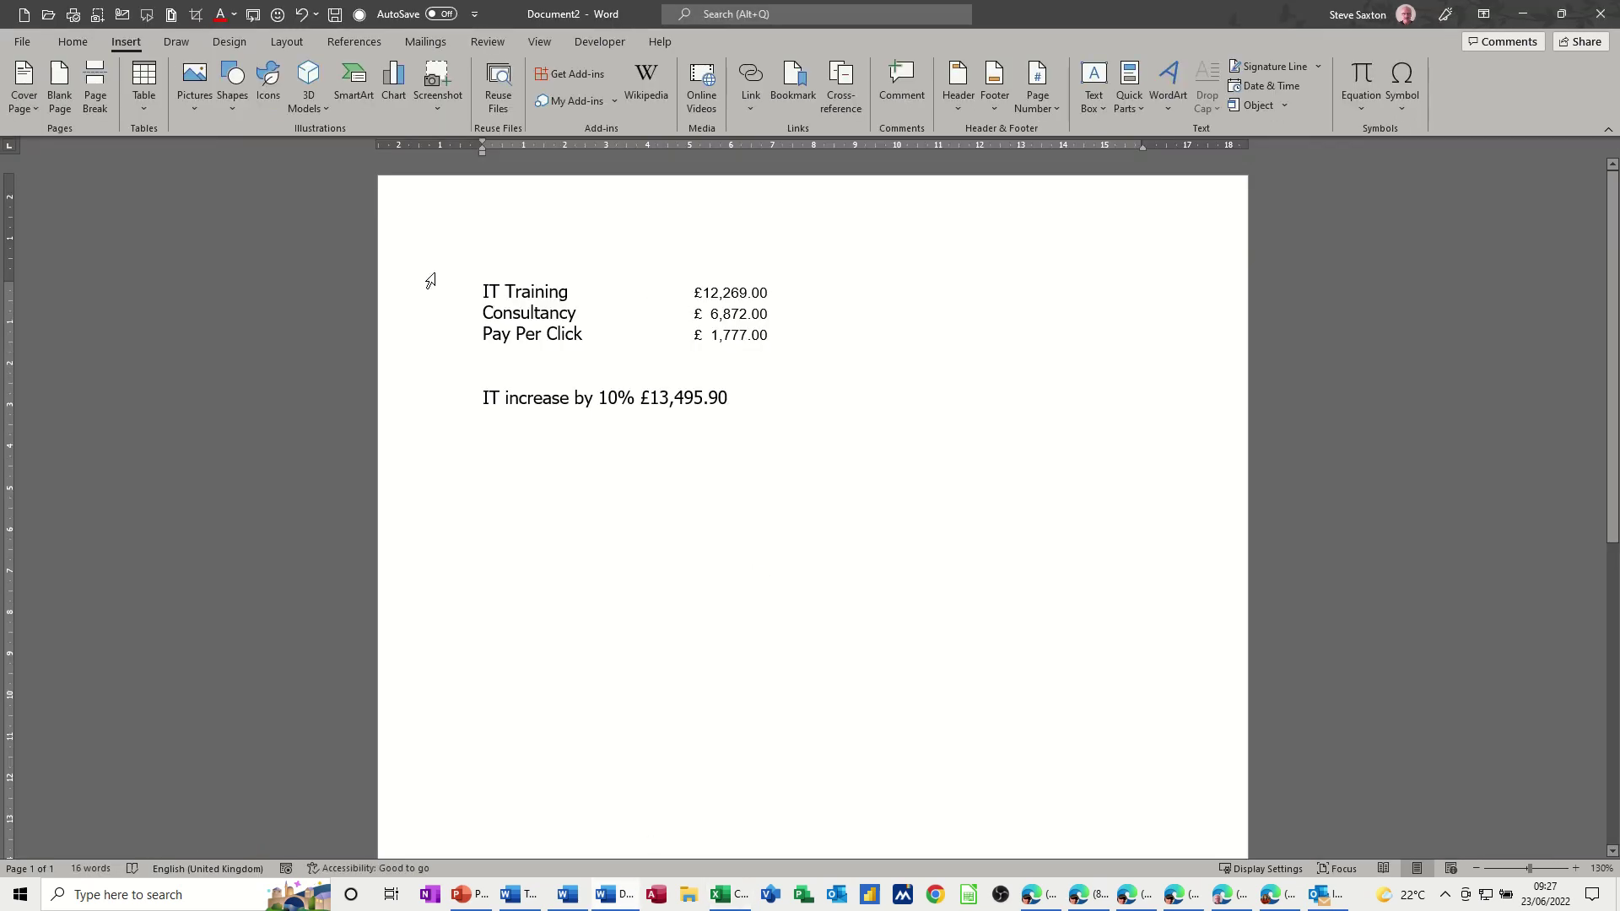
Step: Select the lines from IT Training to the increase line and update their fields with F9
left_click_drag(431, 287, 475, 437)
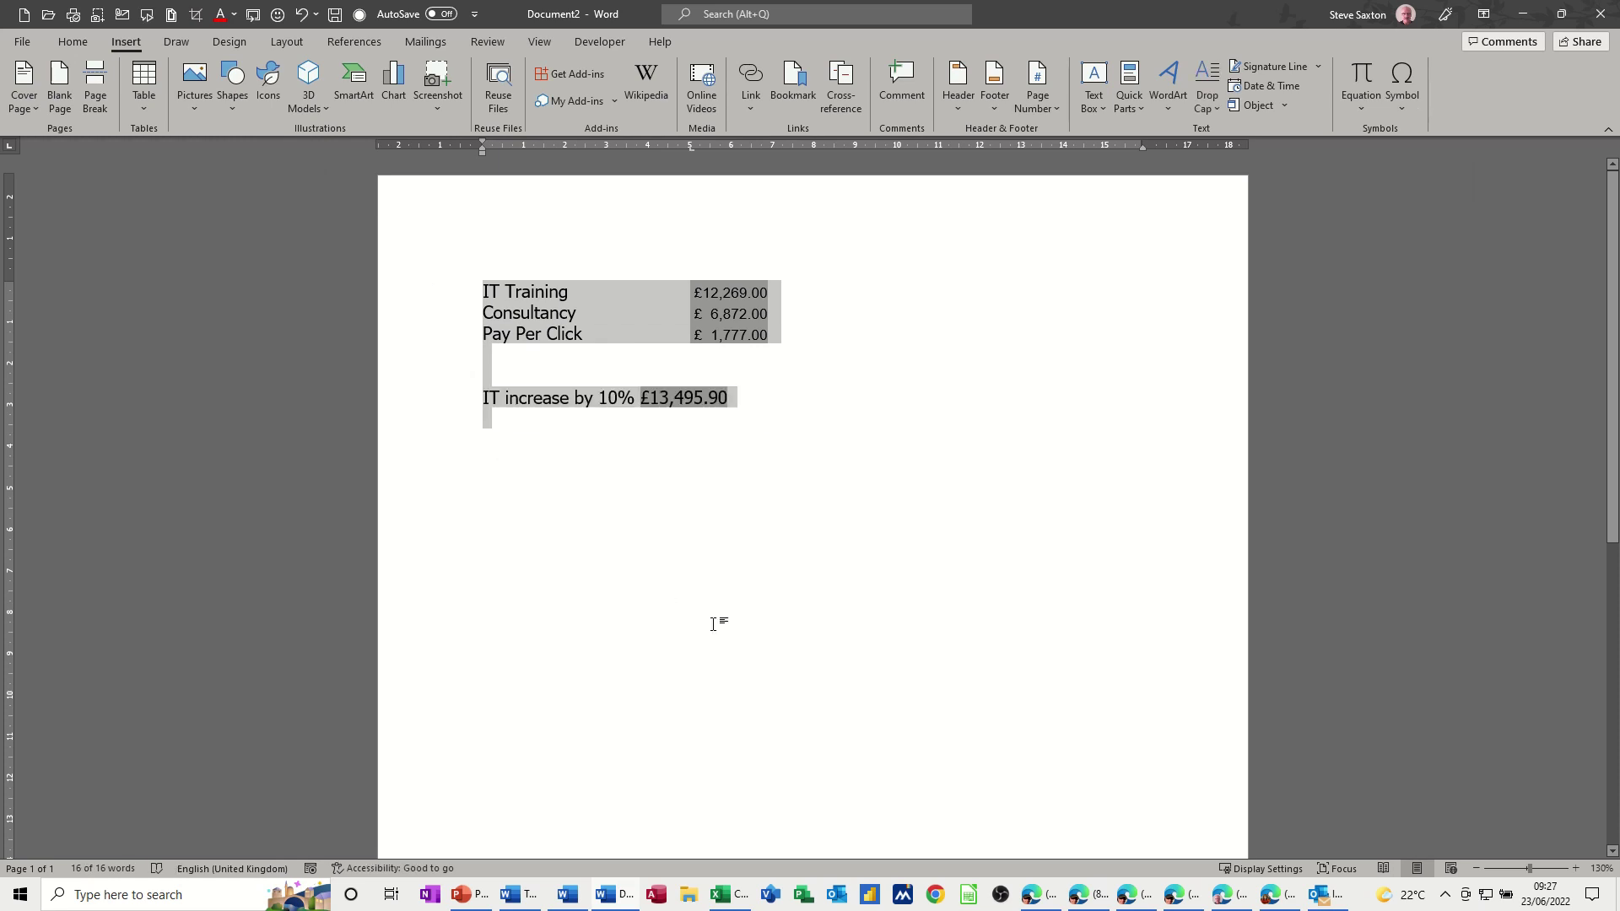
key("F9")
Step: Switch to Monthly Management Report 2020.docx and scroll briefly through its bookmarked figures
mouse_move(569, 901)
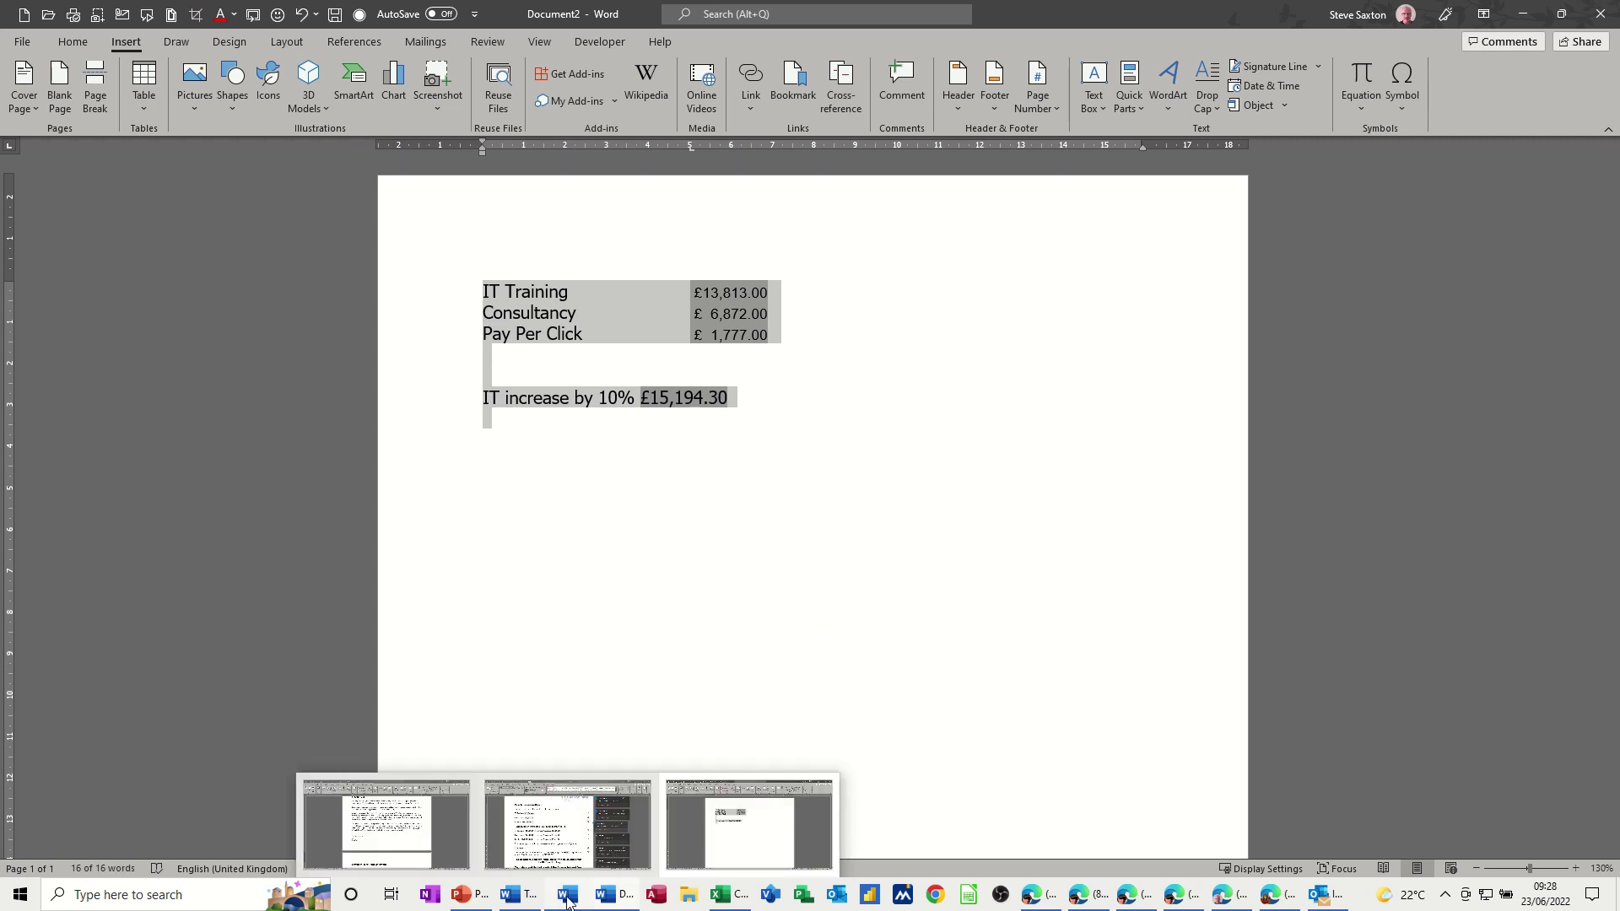
left_click(555, 852)
scroll(512, 363, "down", 4)
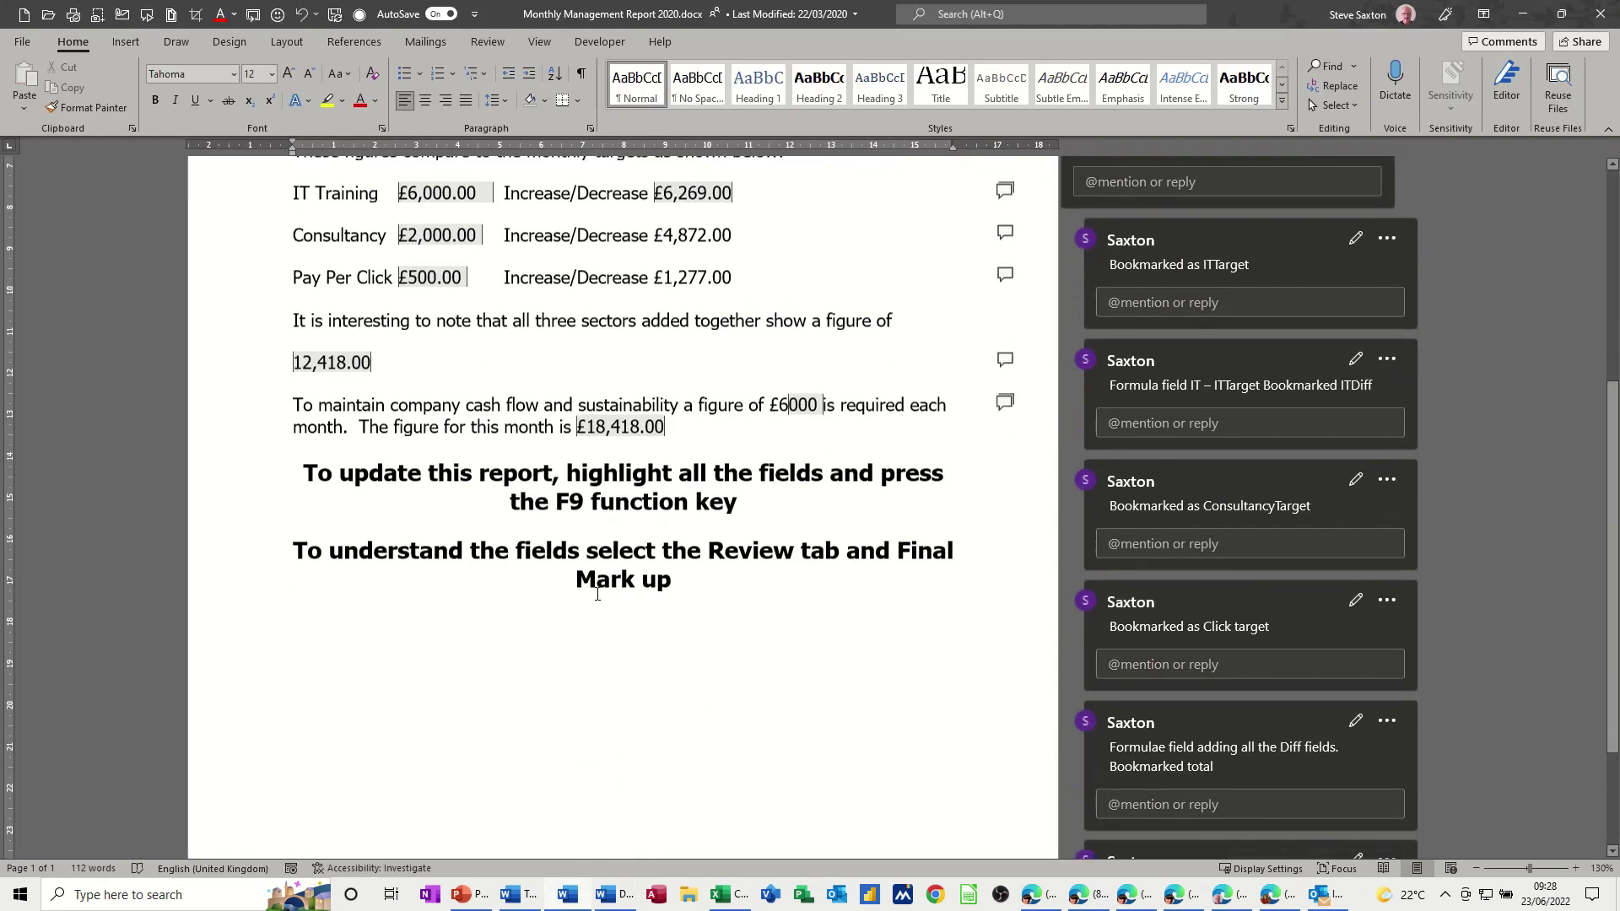
scroll(1108, 230, "up", 5)
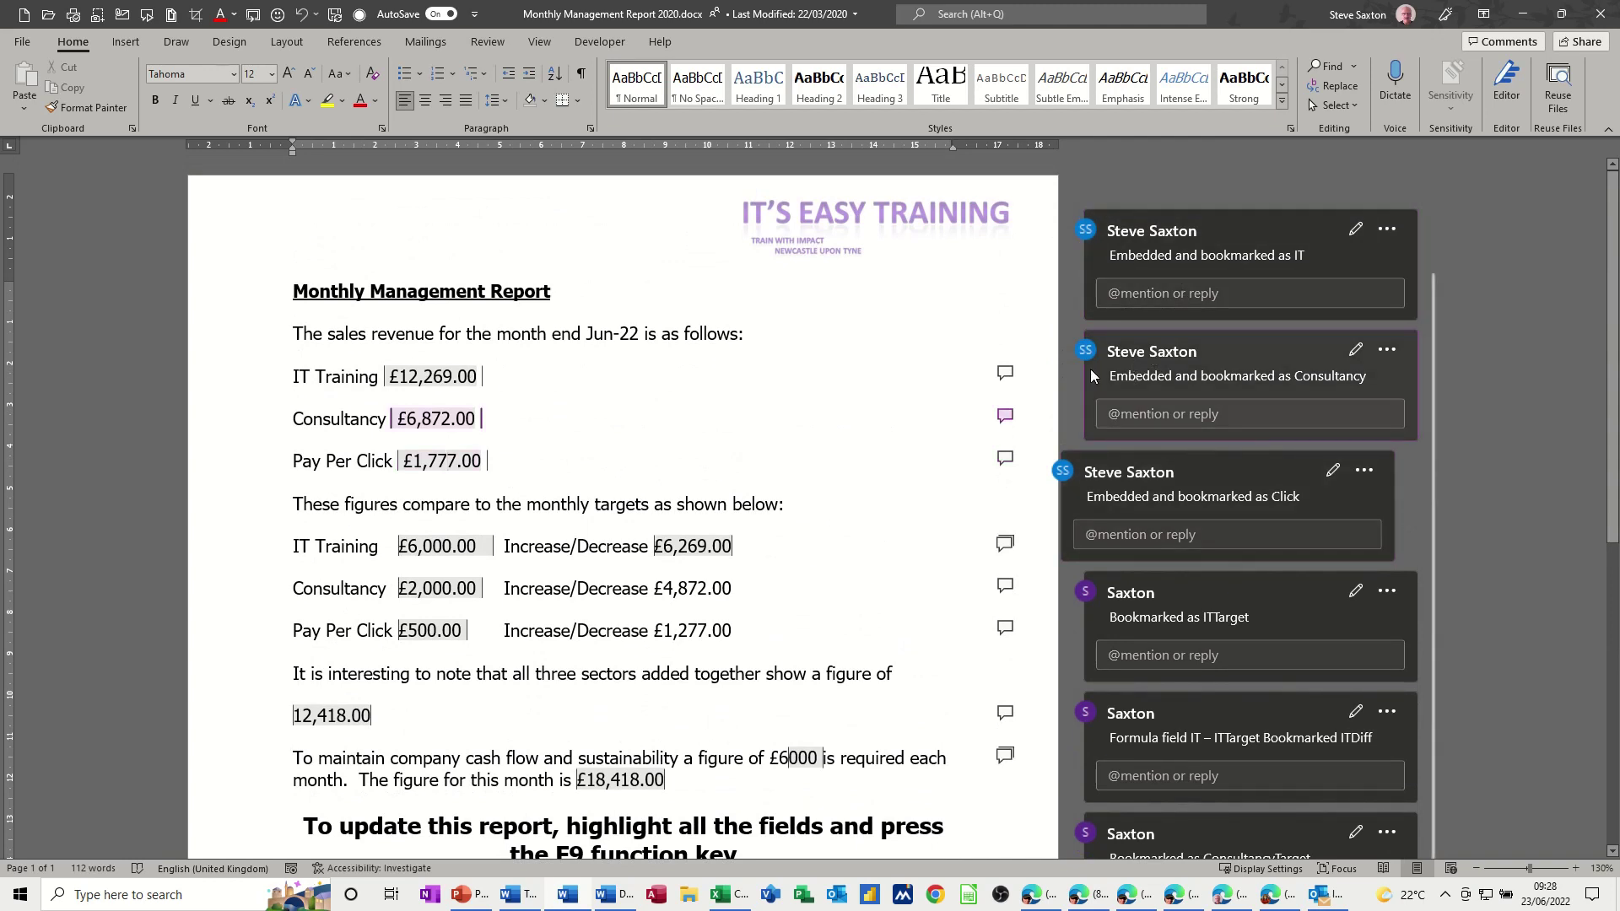